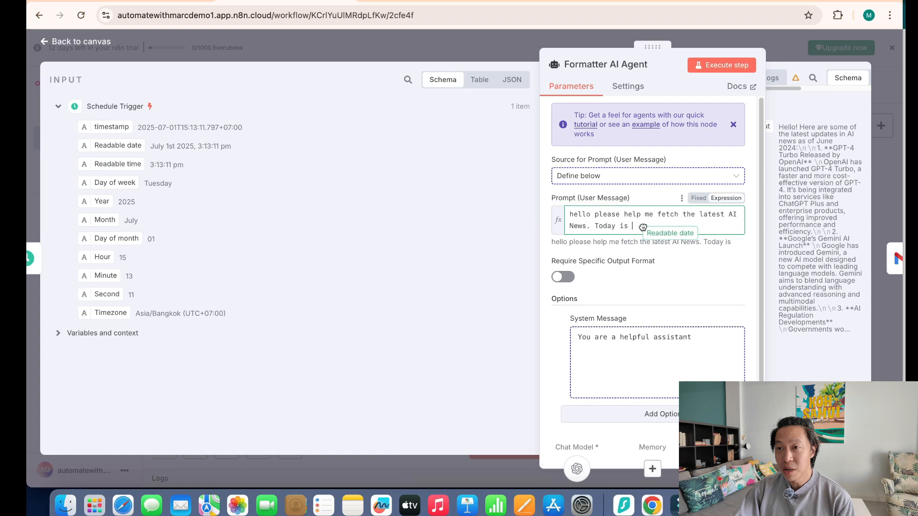
Step: Insert the trigger's Readable date after 'Today is' so the prompt previews July 1st 2025, 3:13:11 pm
left_click(455, 261)
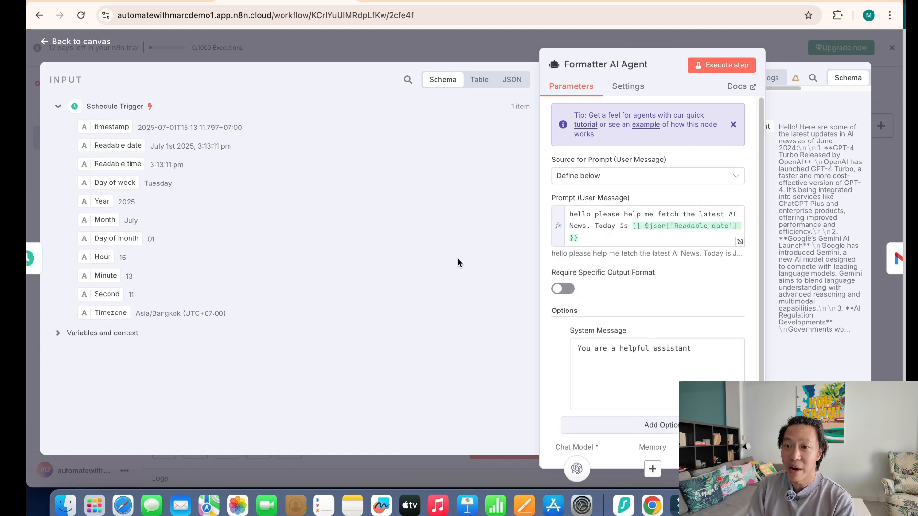
left_click_drag(102, 165, 649, 326)
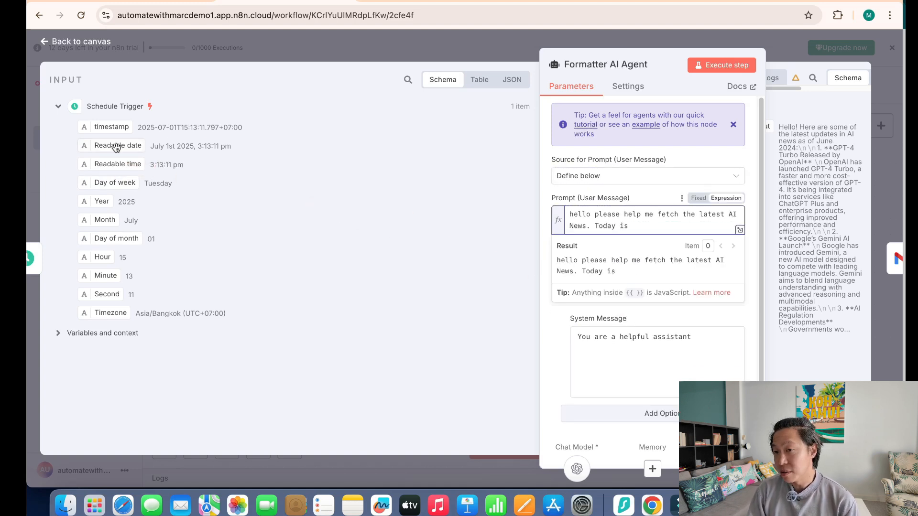
left_click_drag(116, 147, 649, 226)
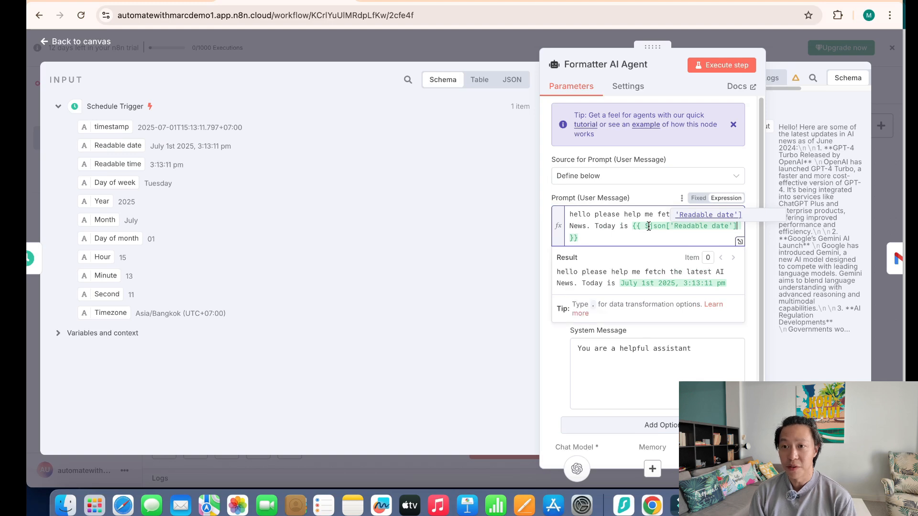
left_click(455, 259)
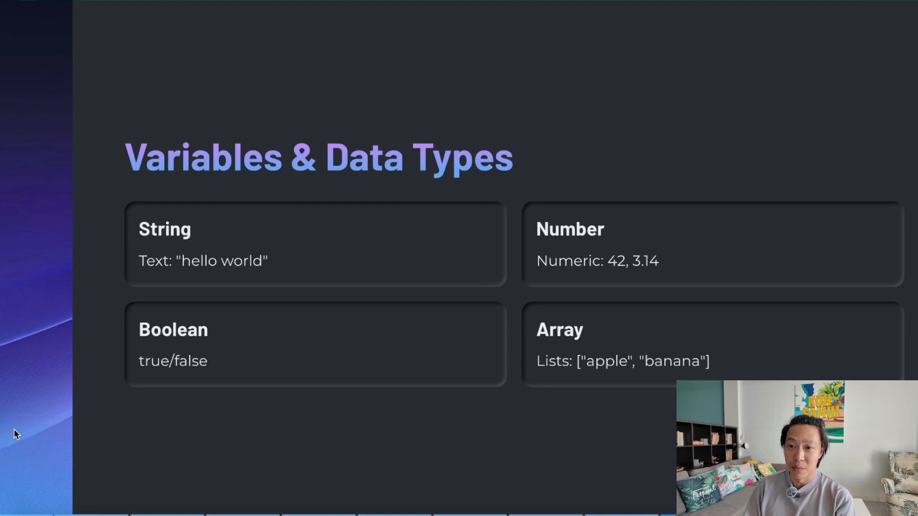
Step: Advance from the Variables & Data Types slide to the Why Data Types Matter slide
key("Right")
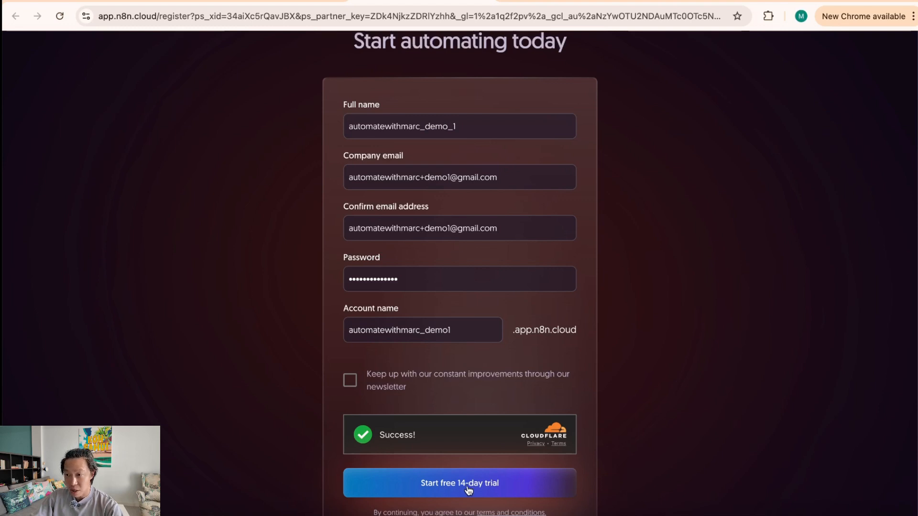
Step: Remove the underscore from the account name and resubmit the free 14-day trial sign-up
left_click(468, 488)
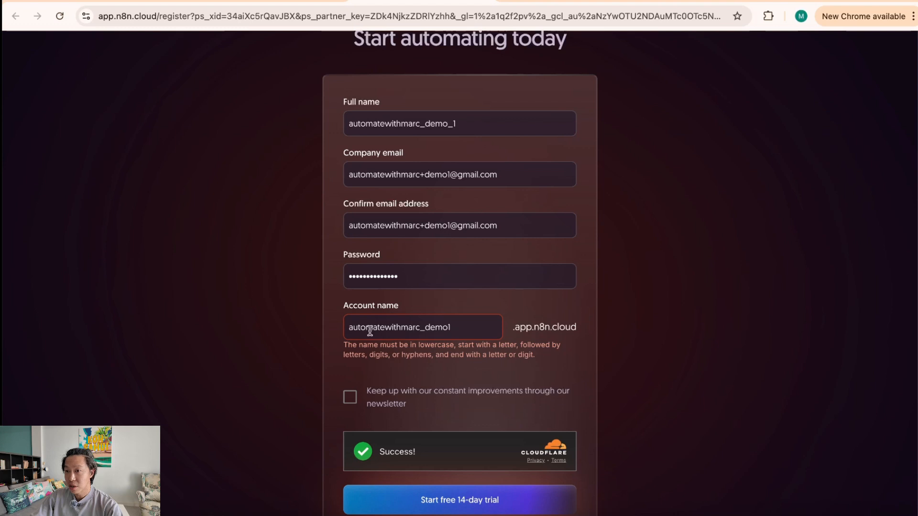
left_click(424, 327)
key("BackSpace")
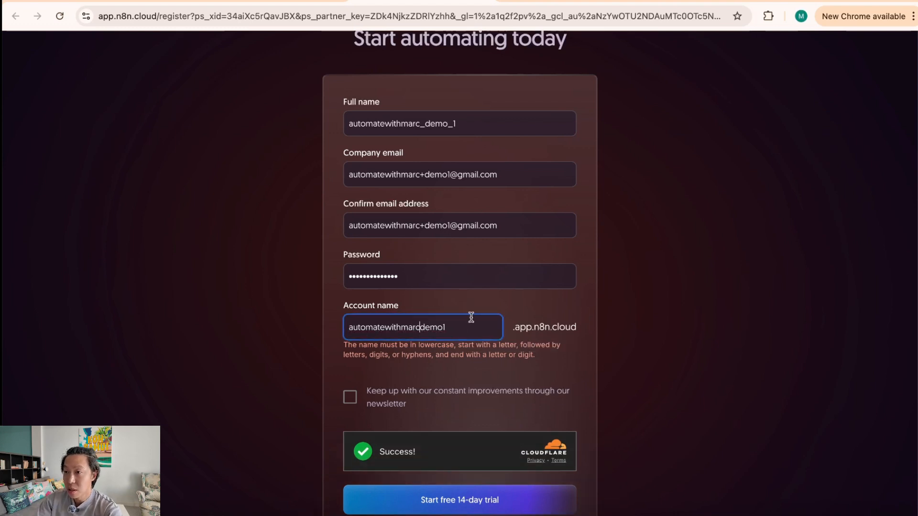
left_click(490, 505)
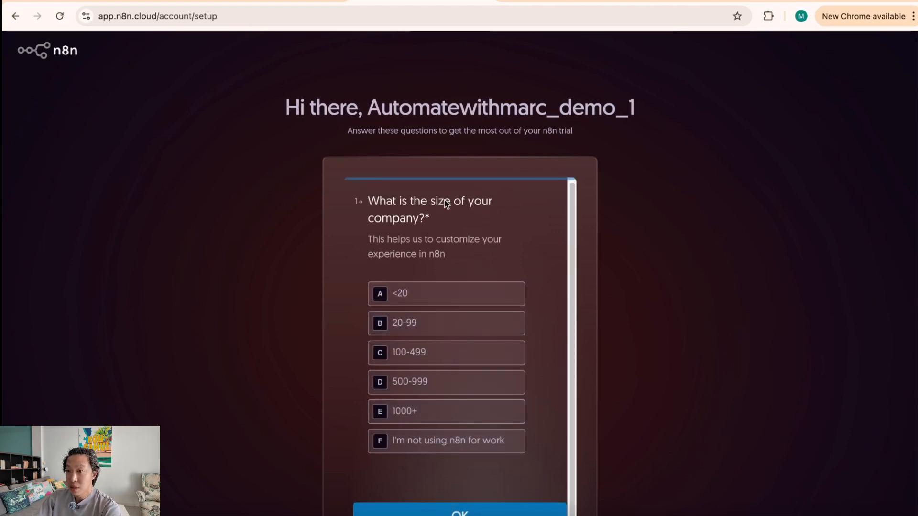
Step: Answer the survey (under 20, Engineering, Education, API authentication, LinkedIn, Not yet) and skip inviting teammates
left_click(463, 301)
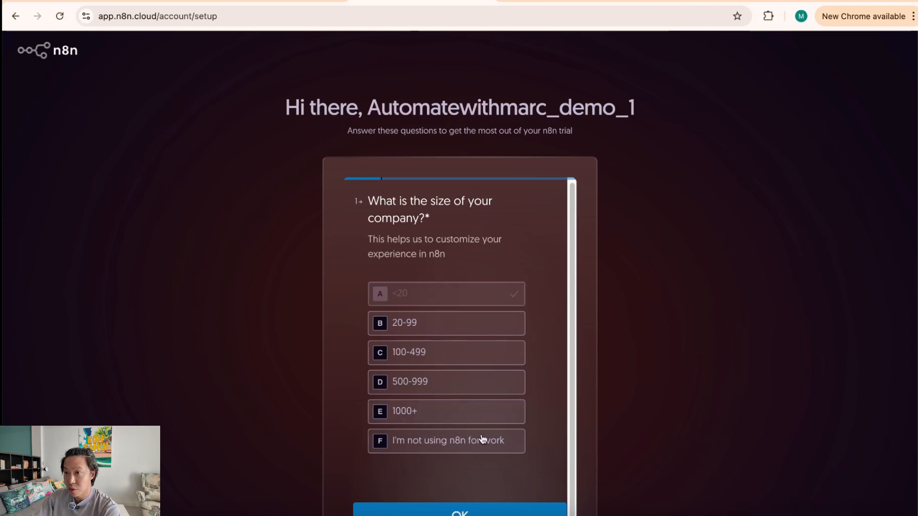
left_click(440, 242)
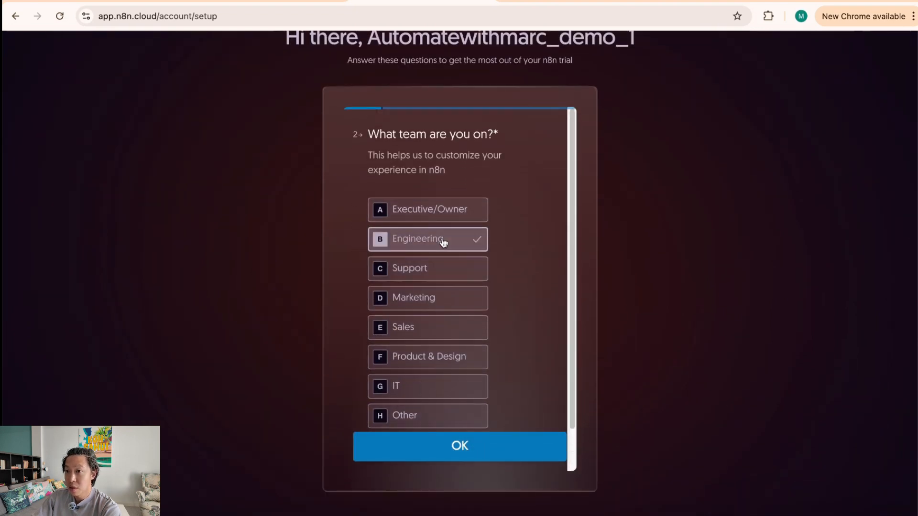
left_click(480, 438)
left_click(458, 239)
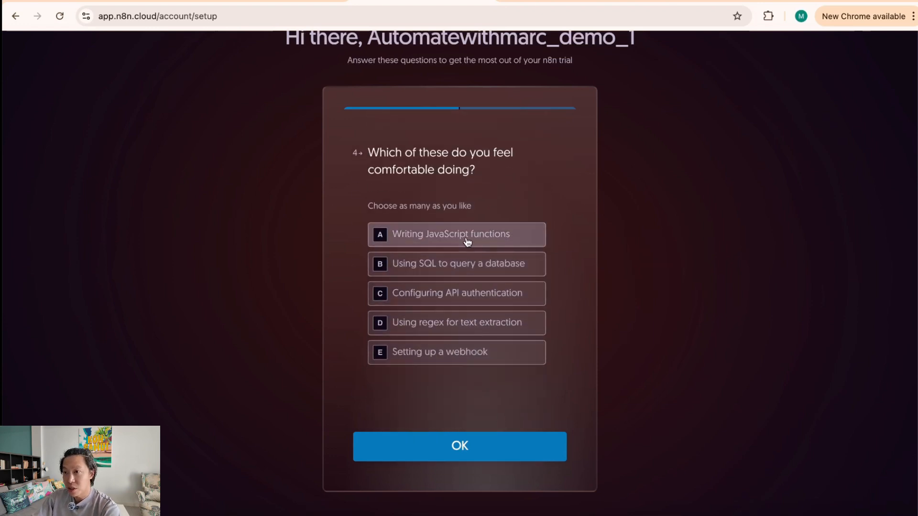
left_click(485, 302)
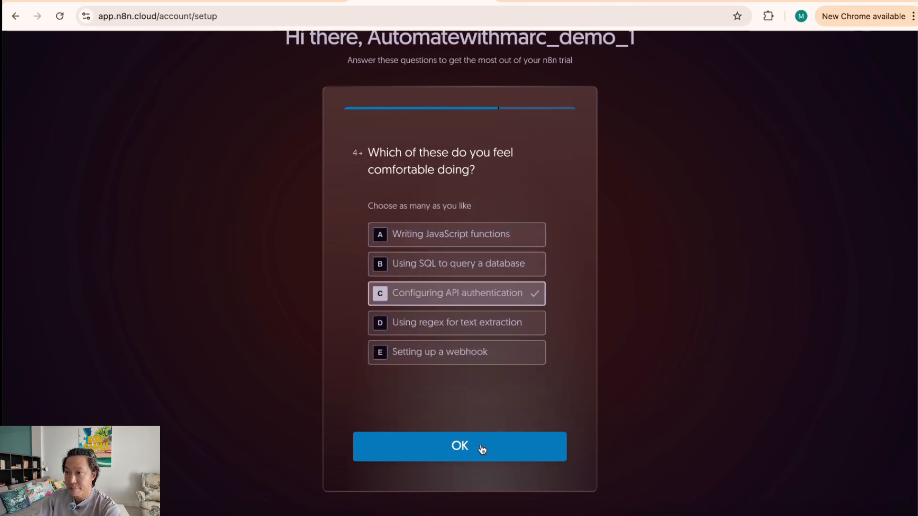
left_click(488, 450)
left_click(436, 236)
left_click(497, 452)
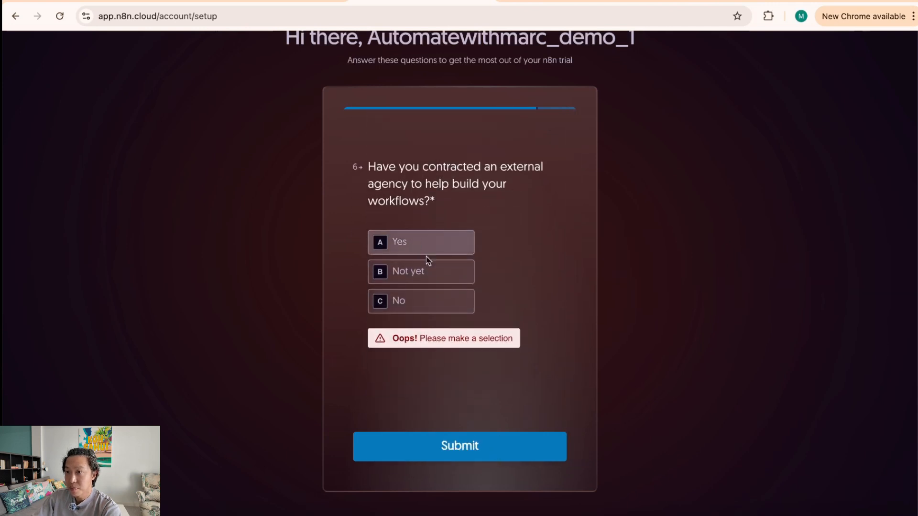
left_click(434, 274)
left_click(487, 451)
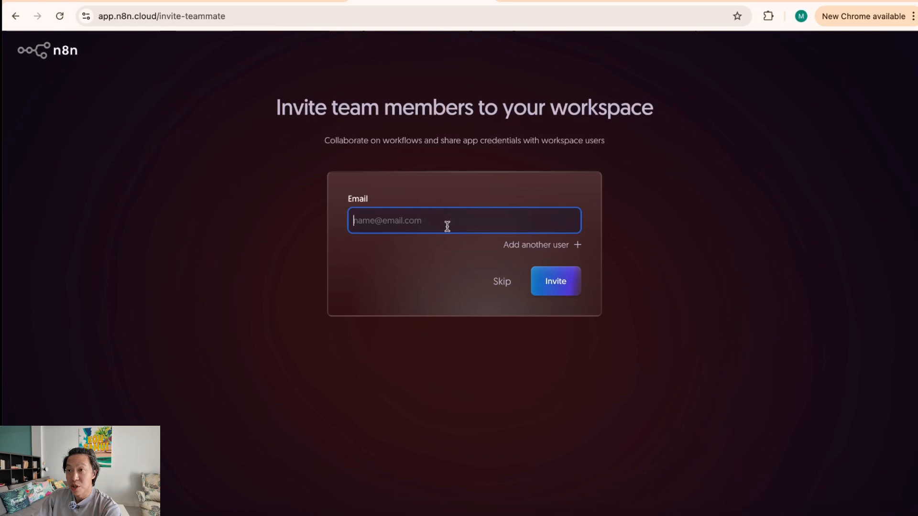
left_click(502, 283)
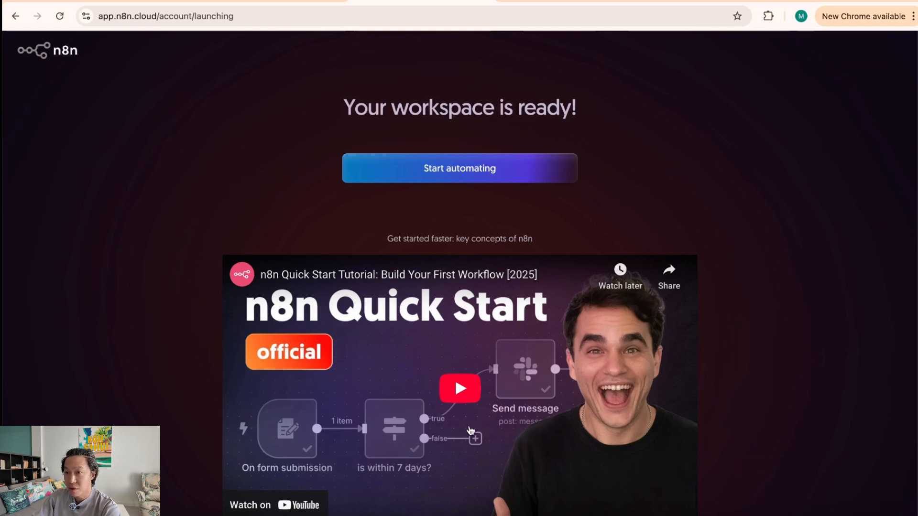
Step: Enter the ready workspace and create a blank 'My workflow' from scratch
left_click(452, 169)
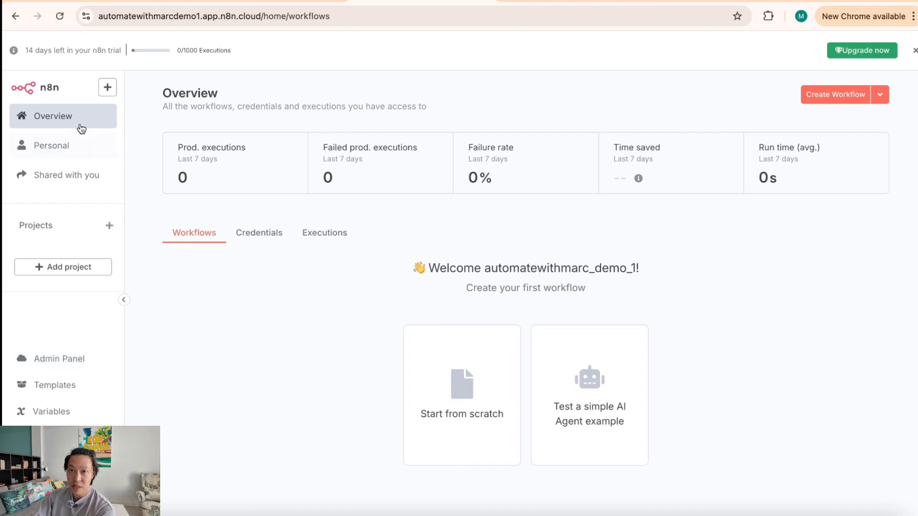
left_click(461, 410)
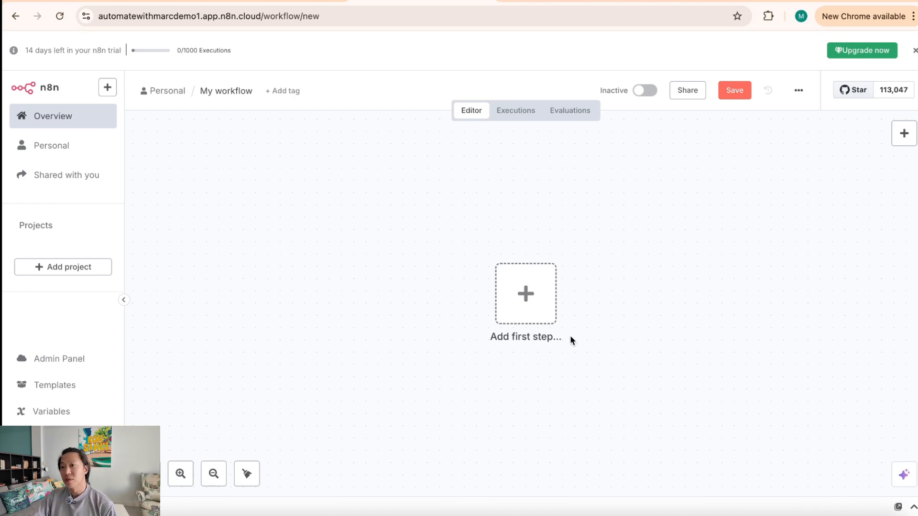
Step: Search 'telegram' and add the Telegram On message trigger as the first step
scroll(604, 352, "right", 5)
scroll(637, 354, "down", 2)
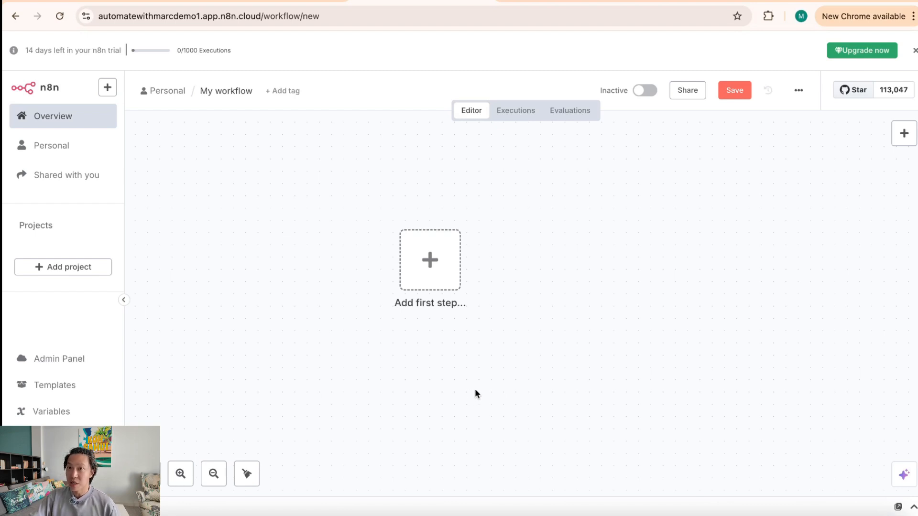
left_click(432, 266)
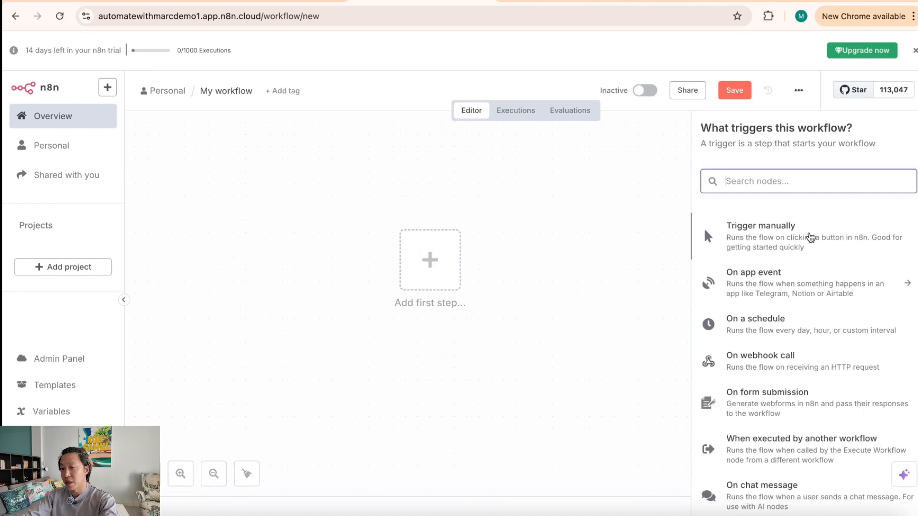
type("telegram")
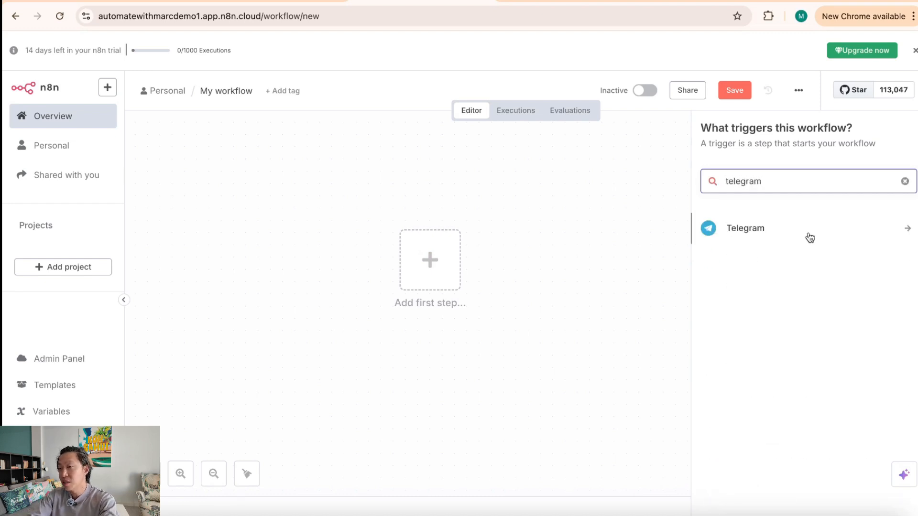
left_click(823, 235)
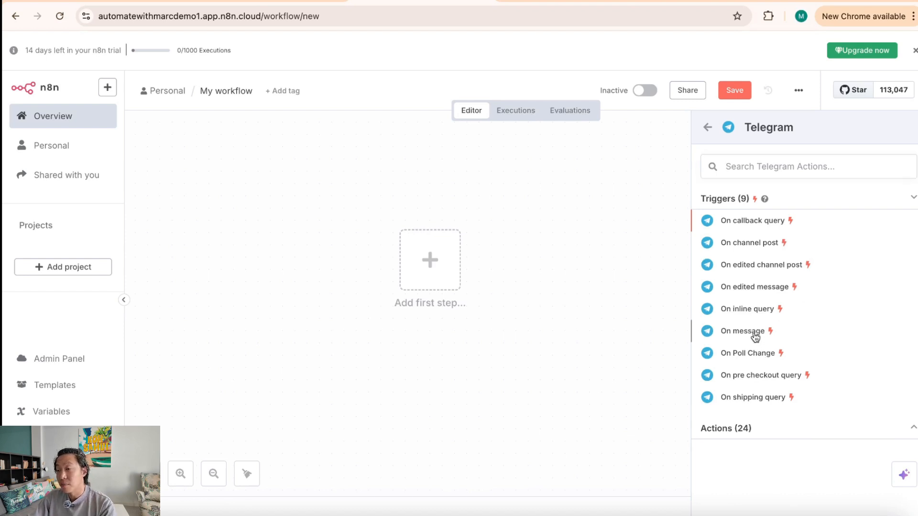
left_click(754, 336)
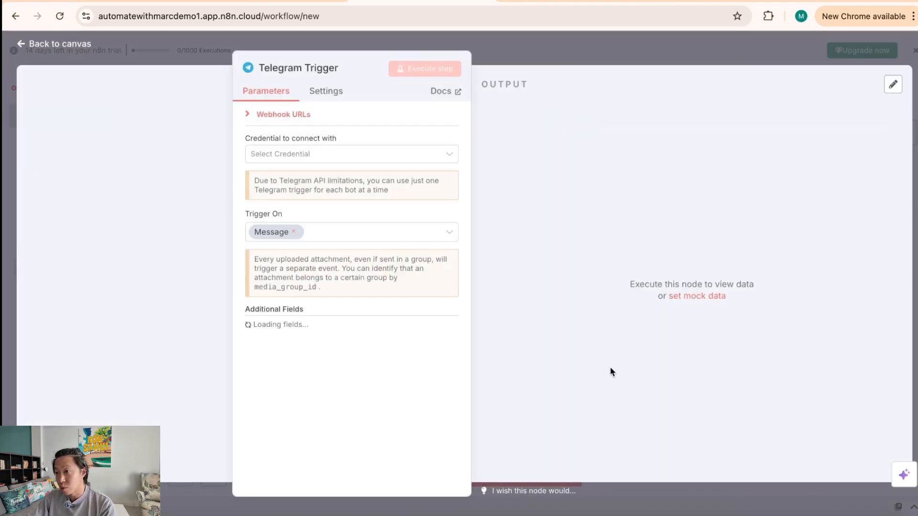
Step: Start a new Telegram credential at its Access Token field, then switch to Telegram's BotFather chat
left_click(433, 160)
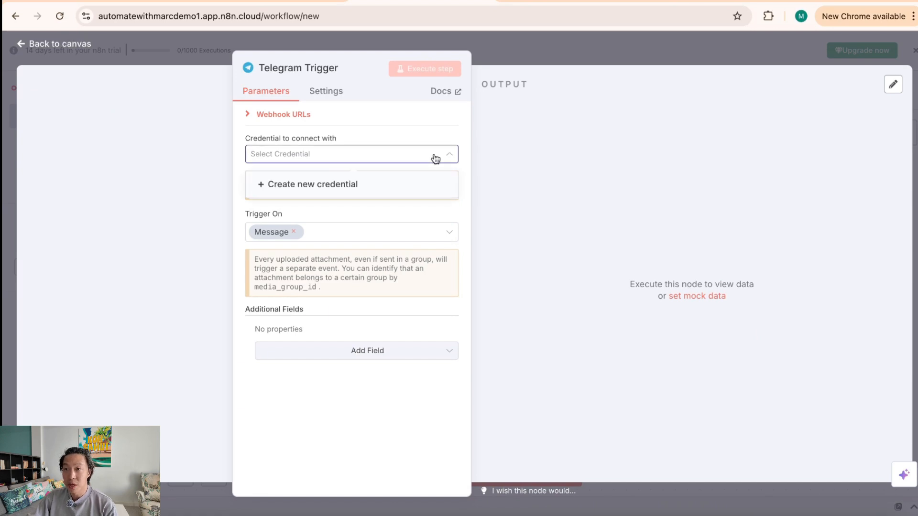
left_click(411, 136)
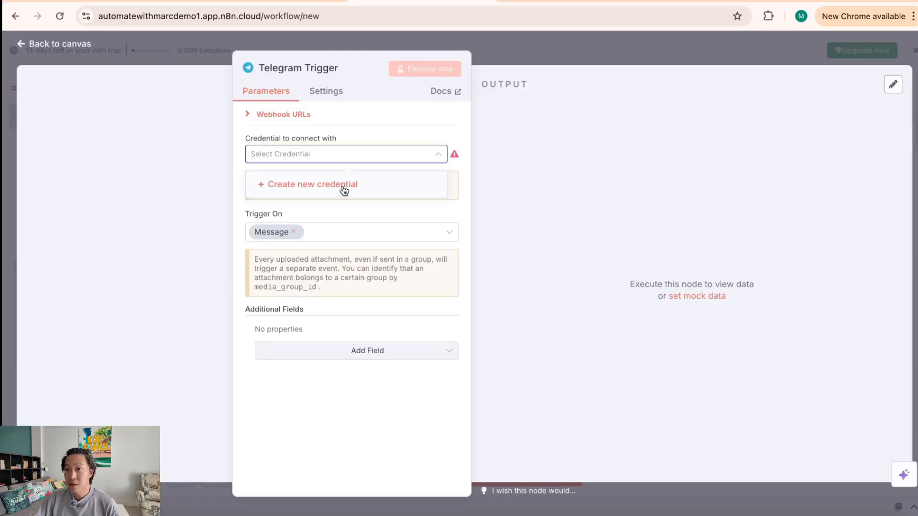
left_click(344, 188)
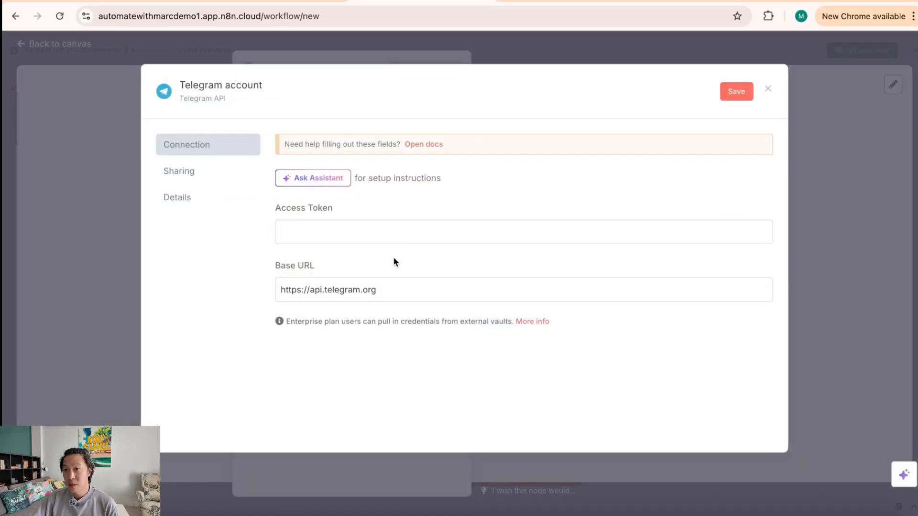
left_click(388, 239)
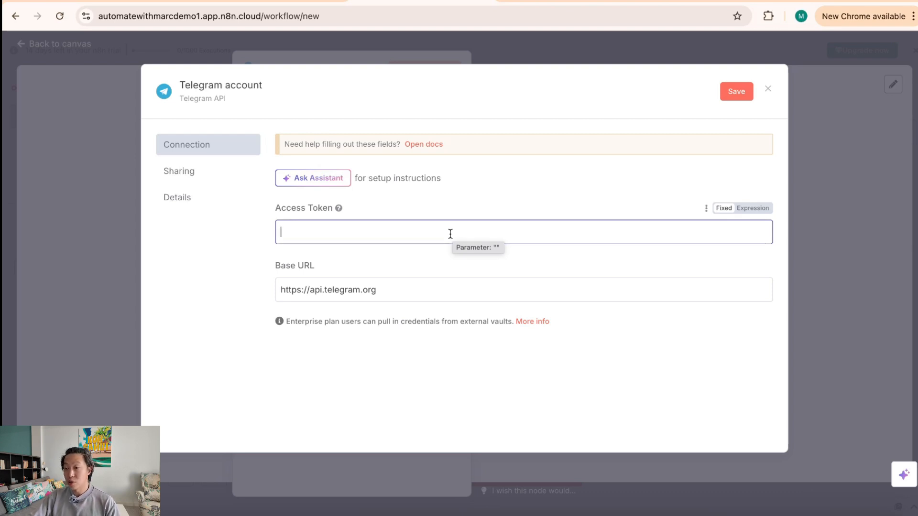
left_click(593, 512)
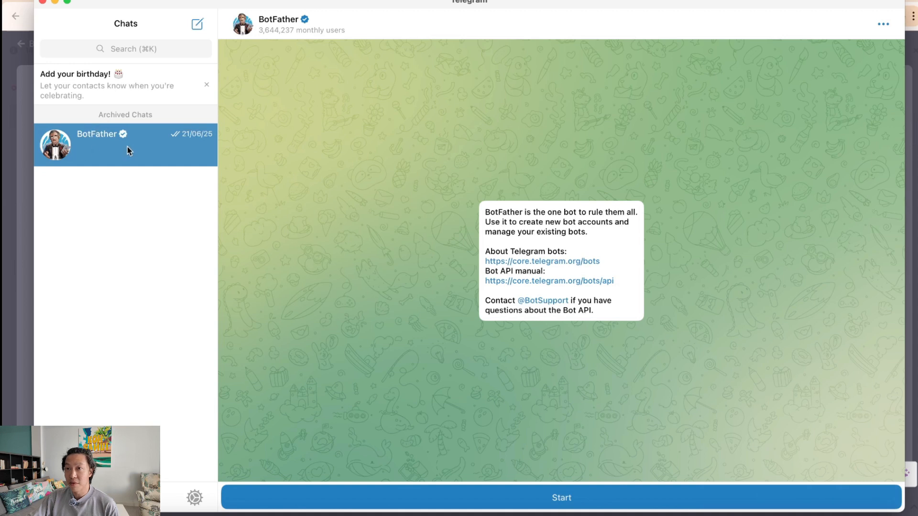
Step: Start the BotFather chat and send the /newbot command
left_click(560, 502)
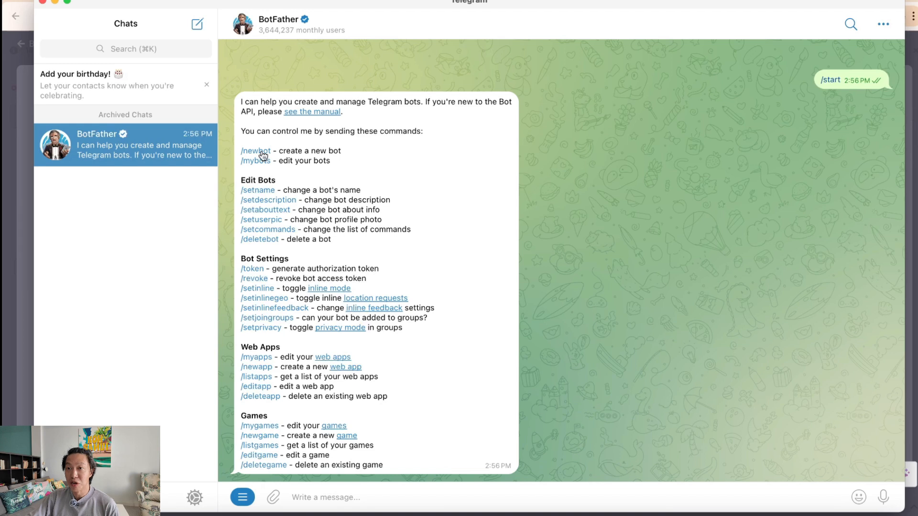
left_click(262, 155)
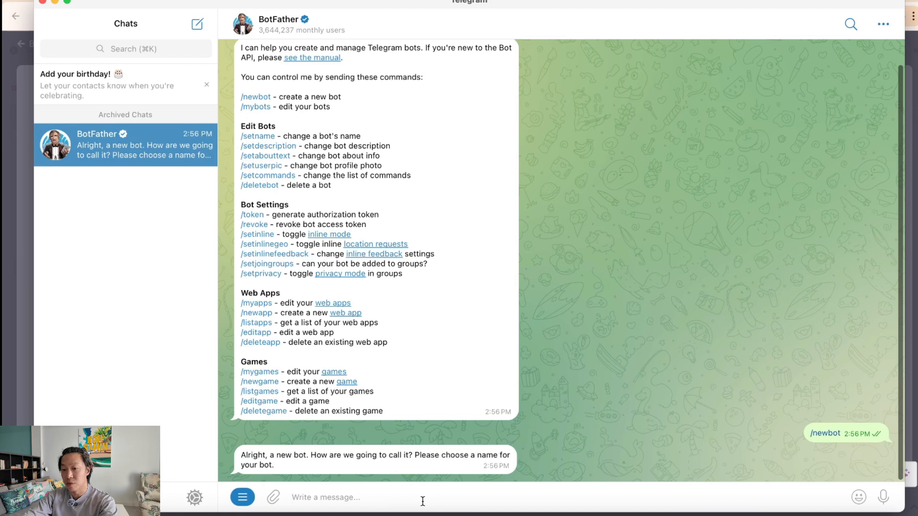
Step: Name the new bot newbotn8nawm and give it the username newbotn8nawm_bot
type("newbot")
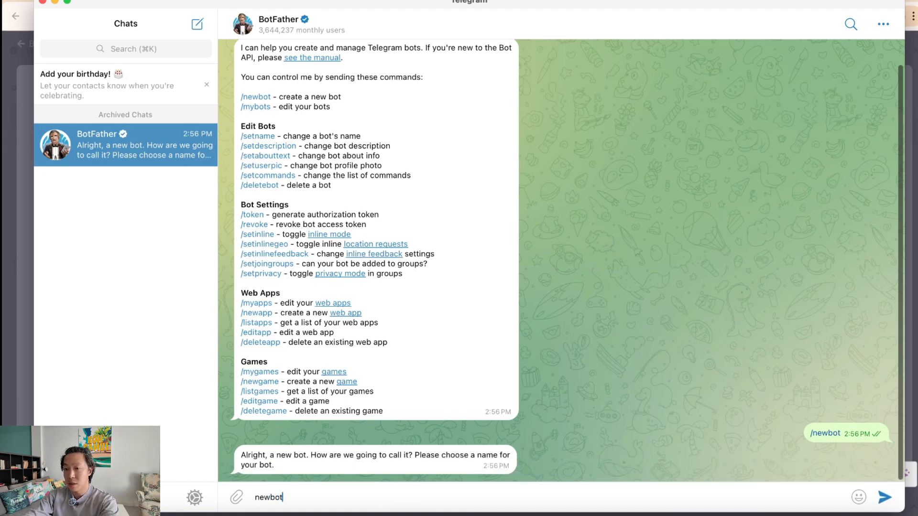
type("n8nawm")
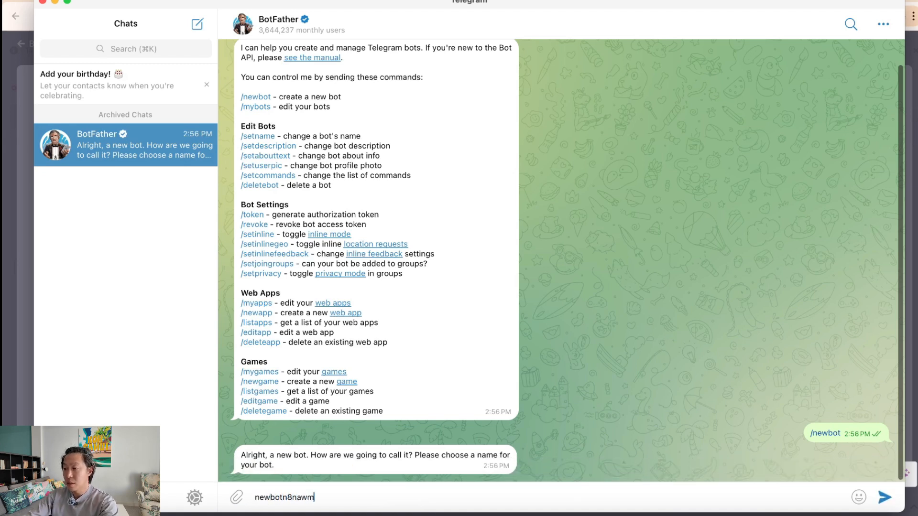
key("Return")
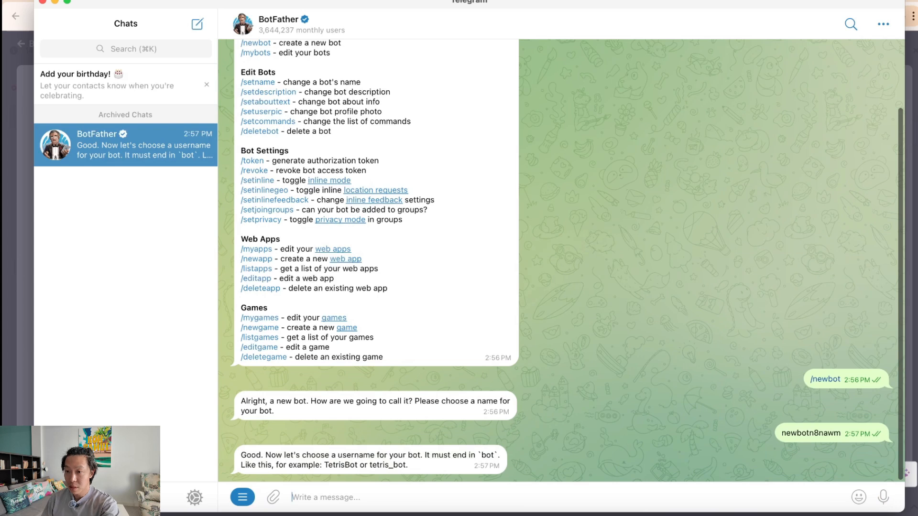
left_click_drag(781, 433, 841, 433)
key("super+c")
left_click(461, 497)
key("super+v")
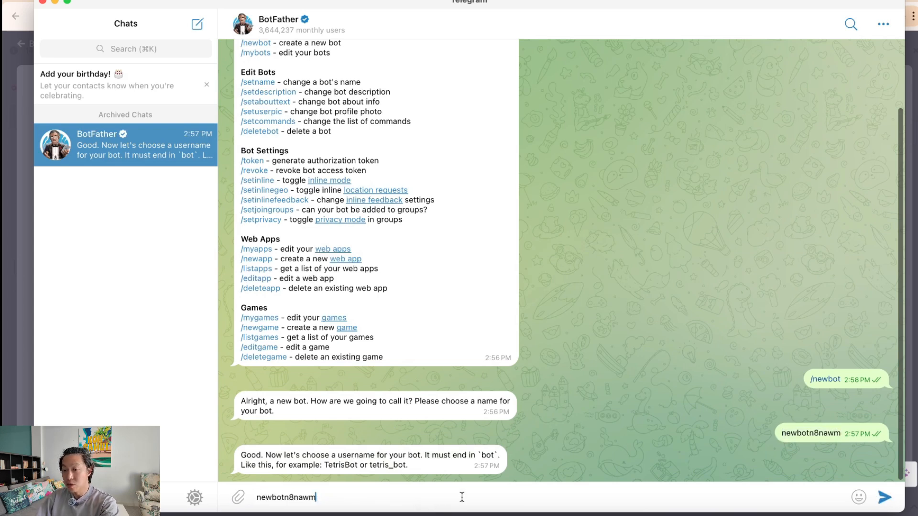
type("_bot")
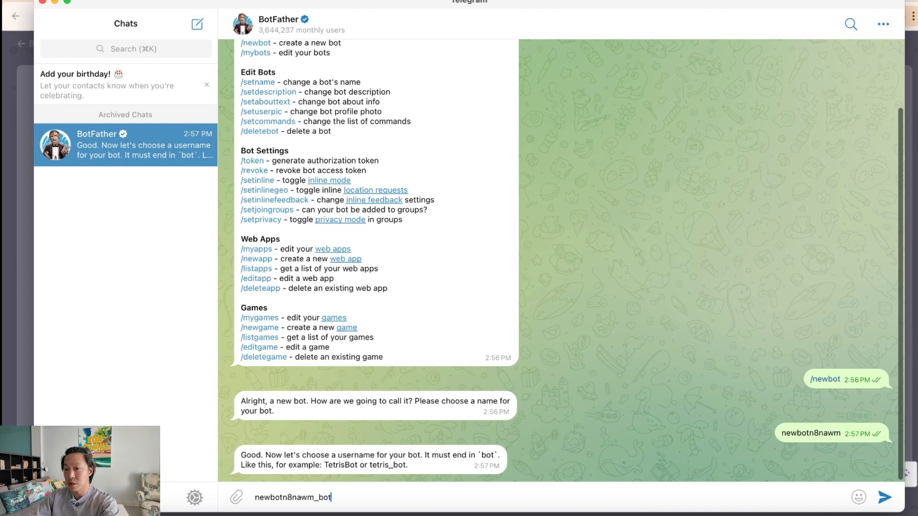
left_click(884, 499)
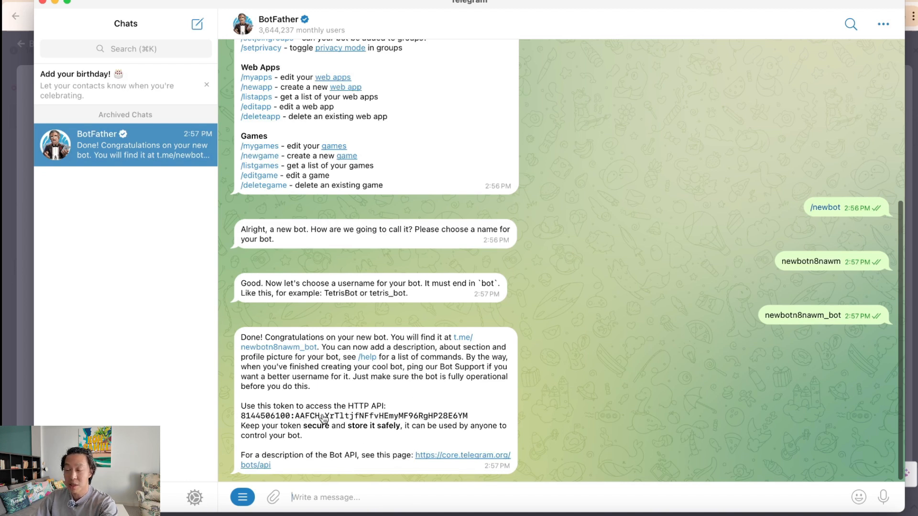
Step: Copy the bot's API token into the n8n Telegram credential, save and test it, then close the dialog
left_click(334, 419)
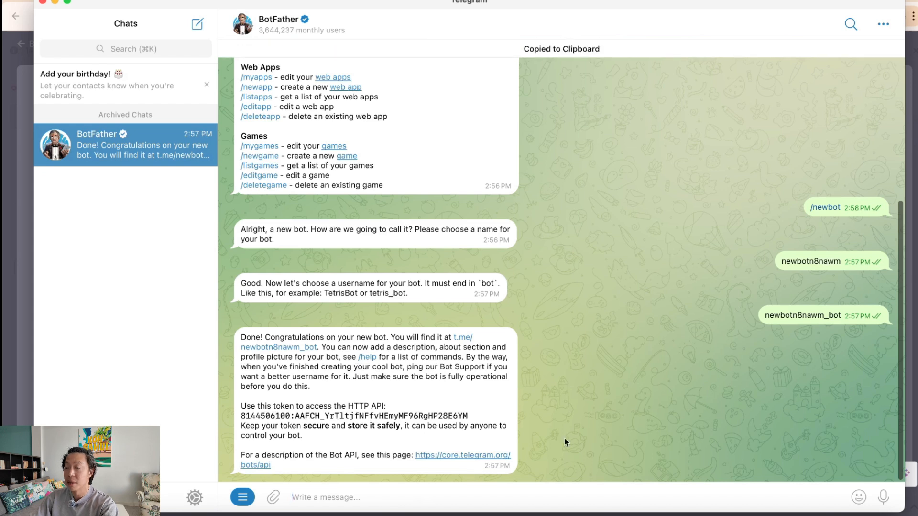
key("super+Tab")
key("super+v")
left_click(545, 401)
left_click(739, 95)
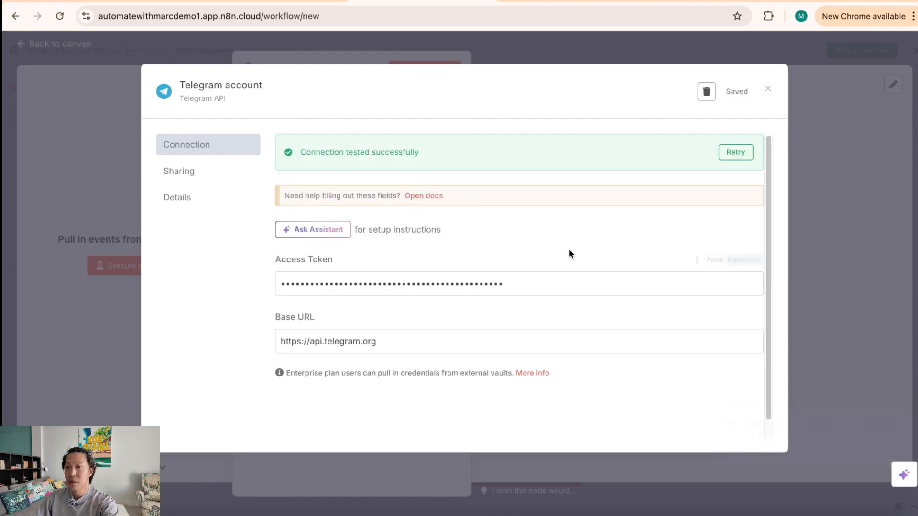
left_click(866, 274)
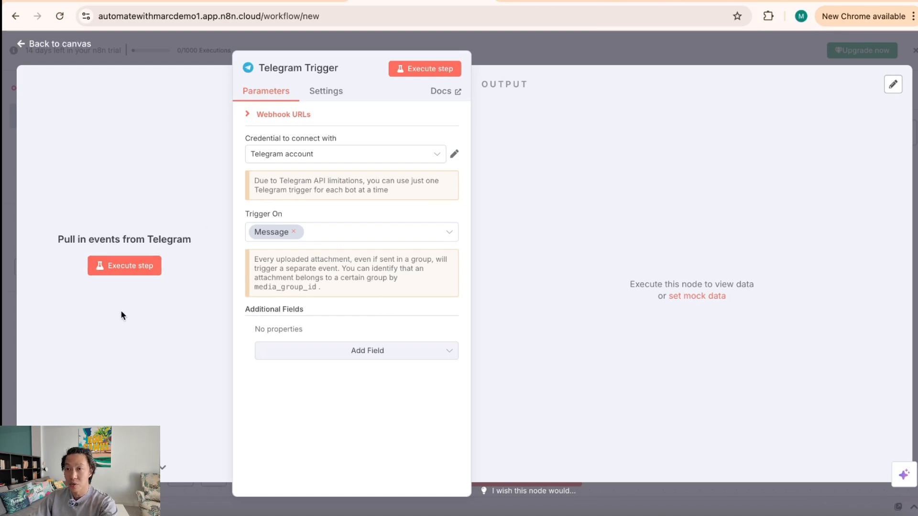
Step: Set the Telegram Trigger listening for a test event and return to the Telegram app
left_click(136, 270)
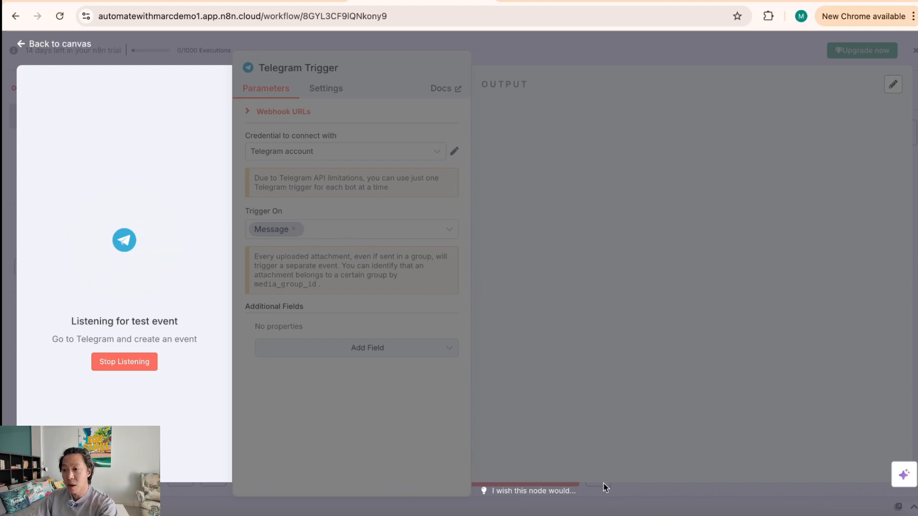
left_click(593, 514)
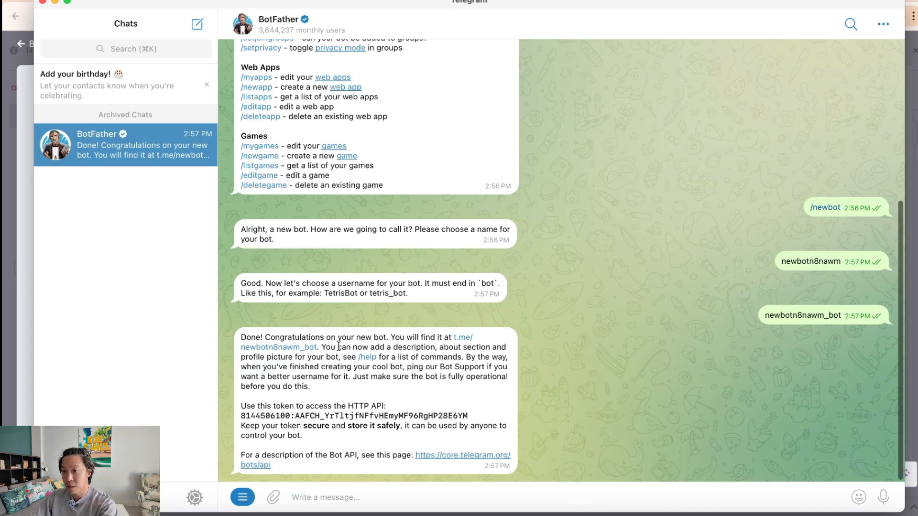
Step: Open the new bot's chat in Telegram, send it /start, and return to the browser
left_click(466, 339)
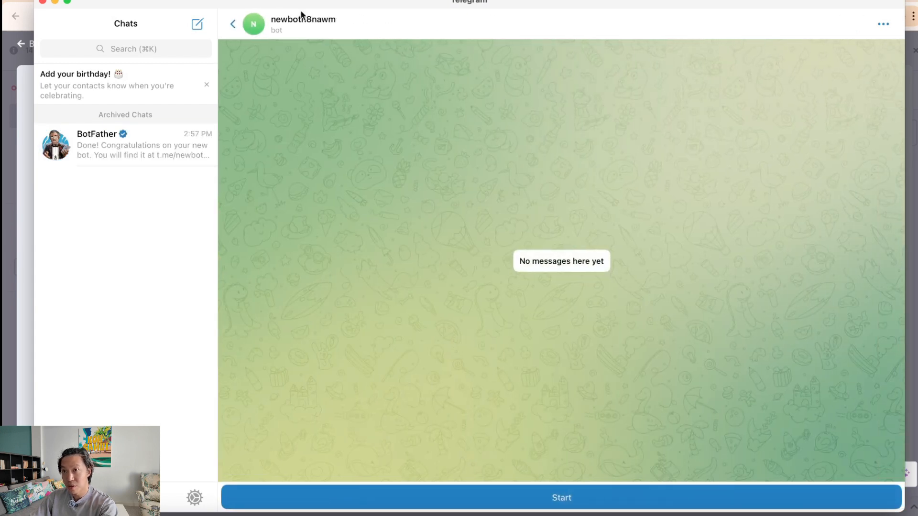
left_click(546, 499)
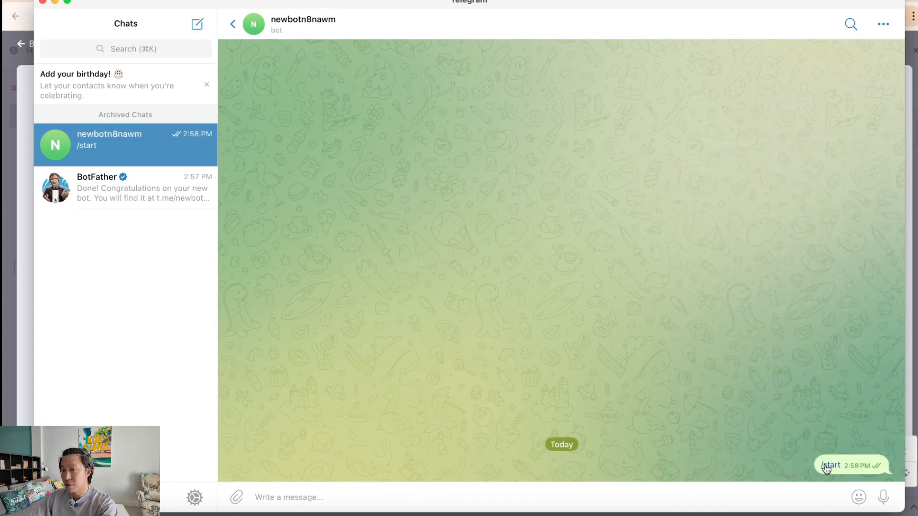
left_click(8, 334)
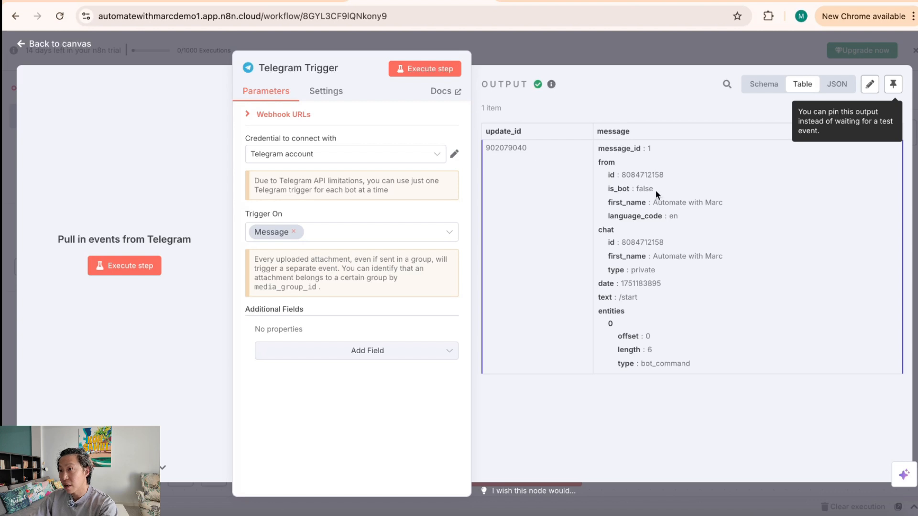
Step: Inspect the captured /start message in the trigger output across Schema, Table and JSON views
left_click_drag(601, 297, 632, 298)
left_click(629, 456)
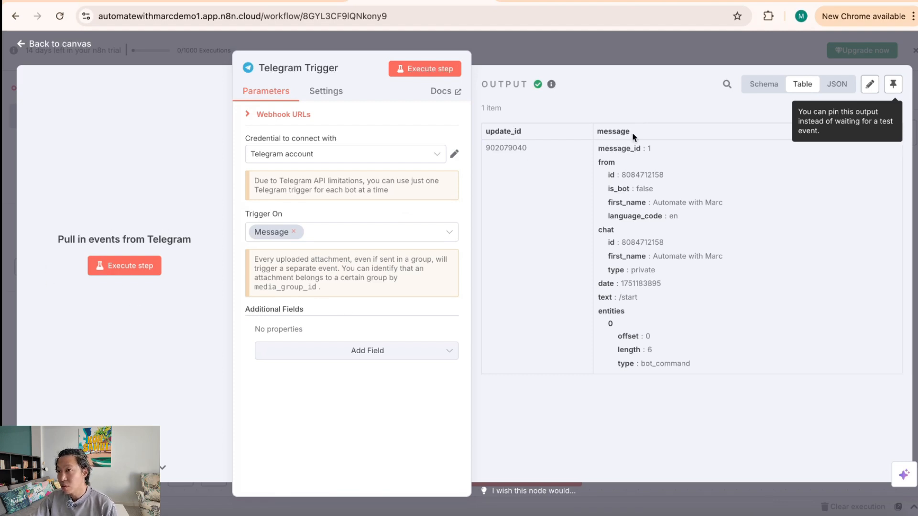
left_click_drag(526, 130, 745, 434)
left_click(746, 434)
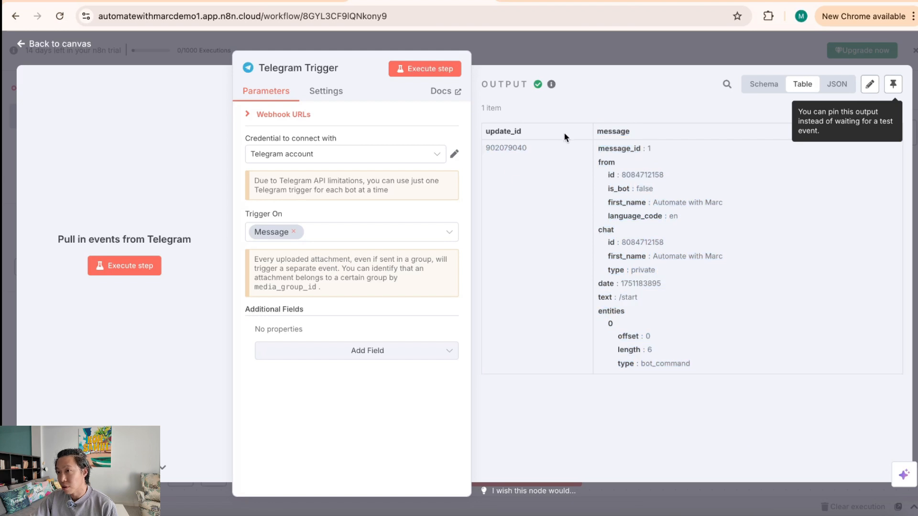
left_click(768, 86)
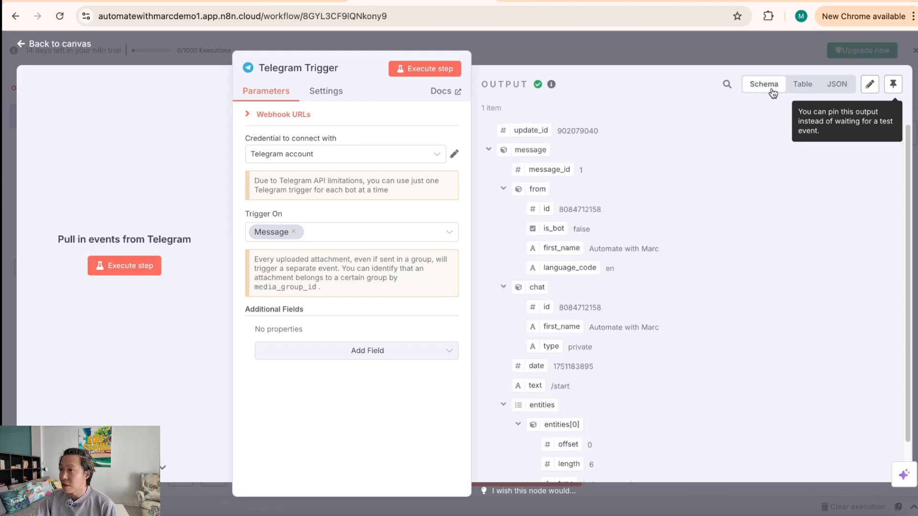
left_click(809, 89)
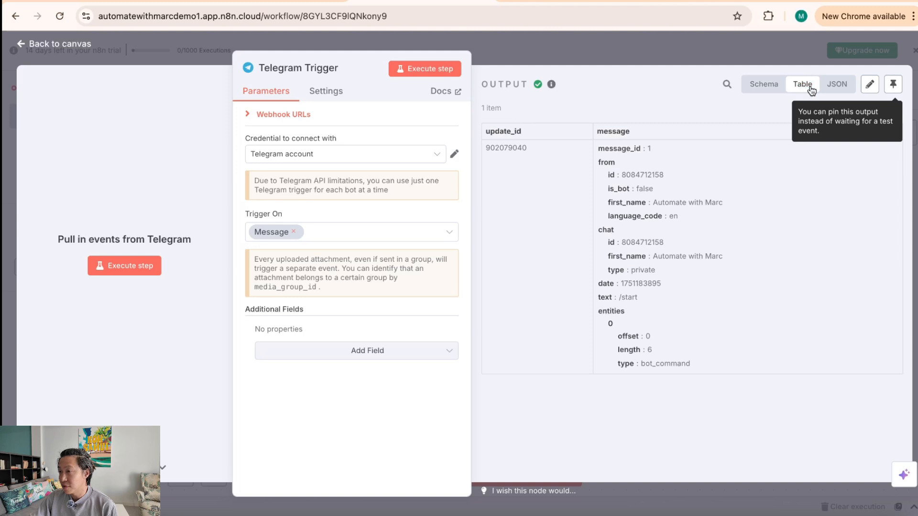
left_click(836, 86)
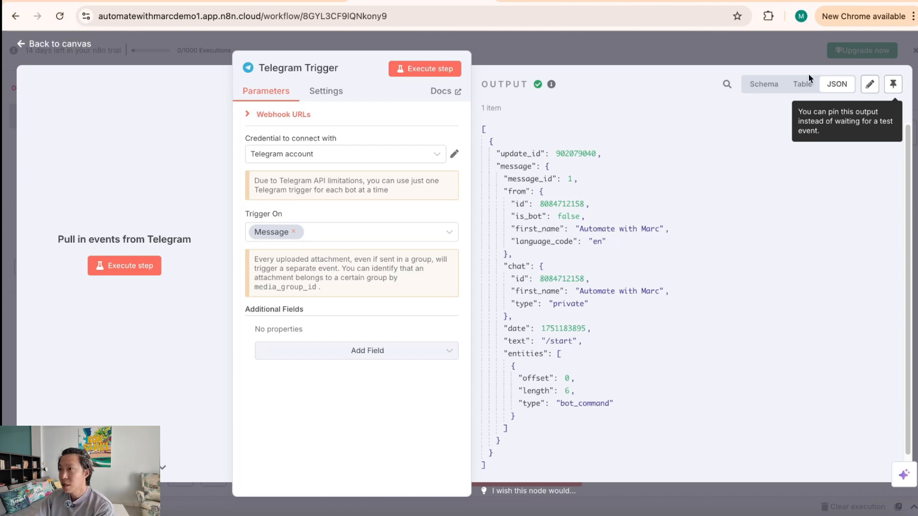
left_click(801, 86)
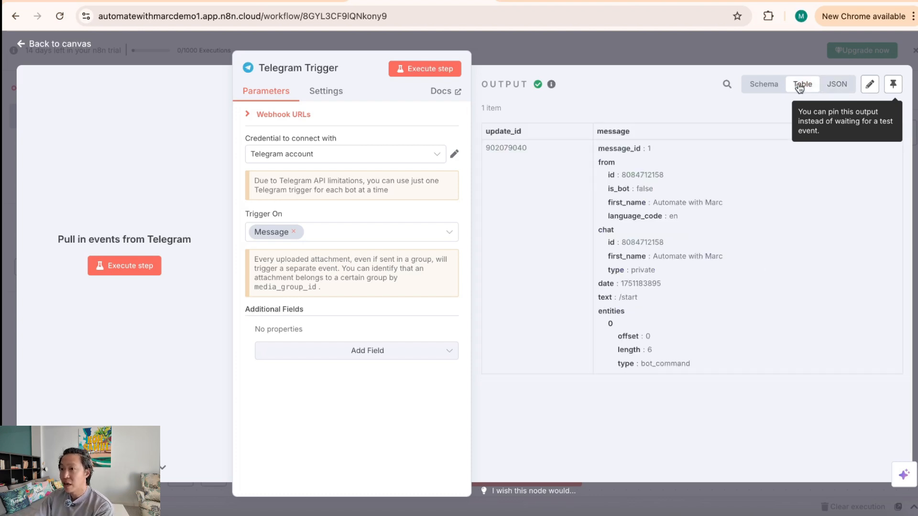
Step: Check the /start text in schema view, collapse the 'from' object, and close the trigger panel
mouse_move(597, 298)
left_mouse_down()
mouse_move(646, 299)
mouse_move(590, 300)
left_mouse_up()
left_click(660, 298)
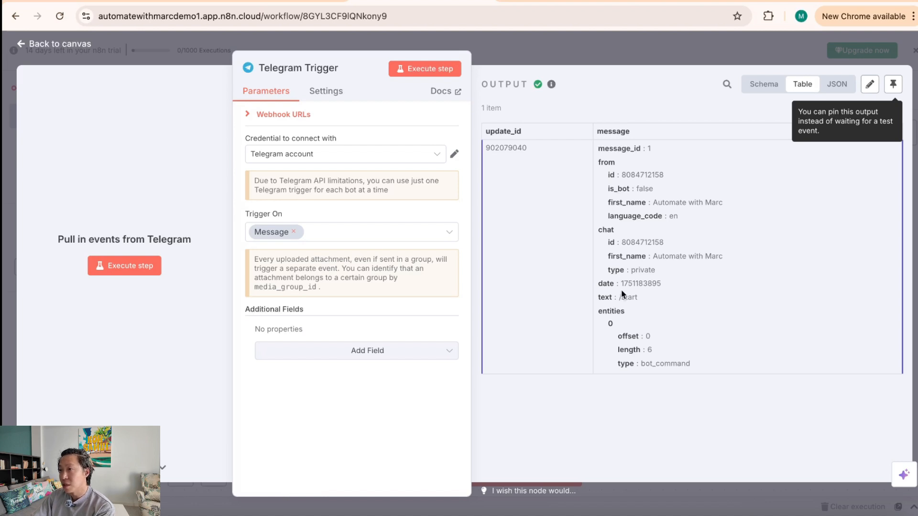
left_click(751, 86)
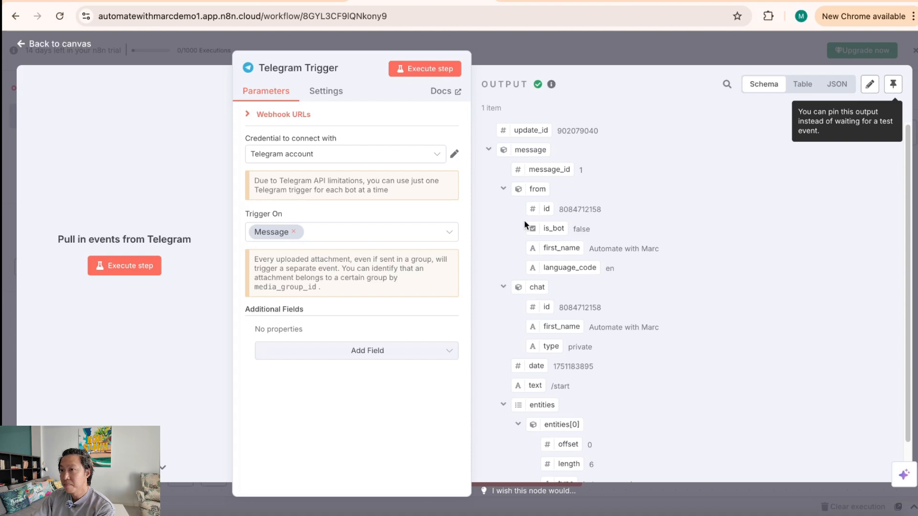
left_click(504, 189)
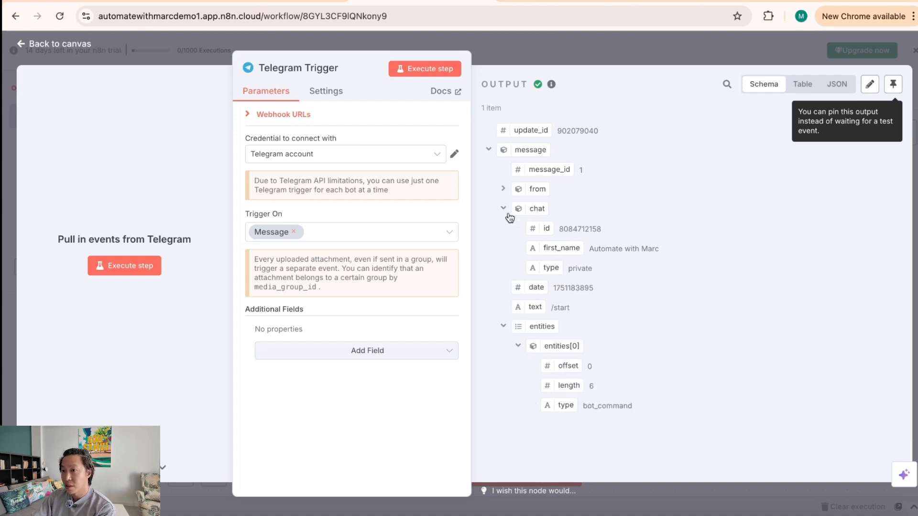
left_click_drag(550, 310, 571, 311)
left_click(605, 51)
mouse_move(385, 266)
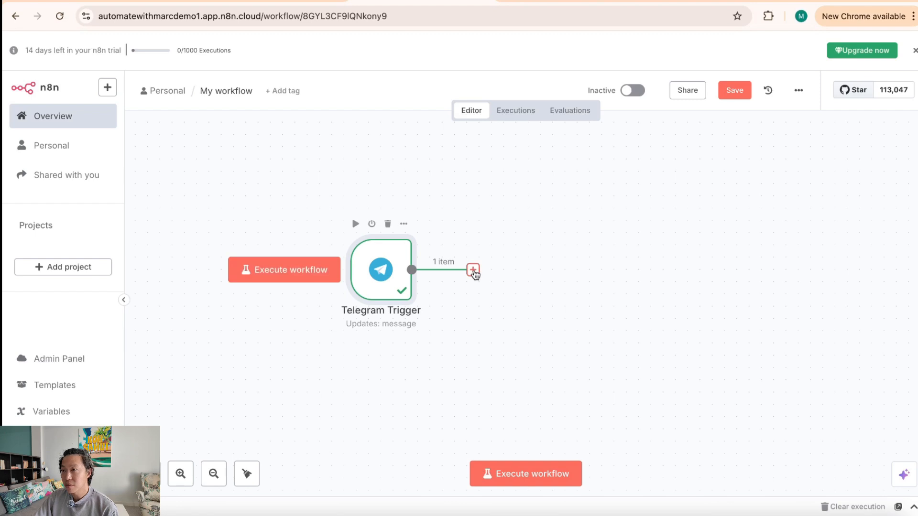
Step: Add an AI Agent node from the AI category after the Telegram Trigger
left_click(473, 270)
left_click(834, 222)
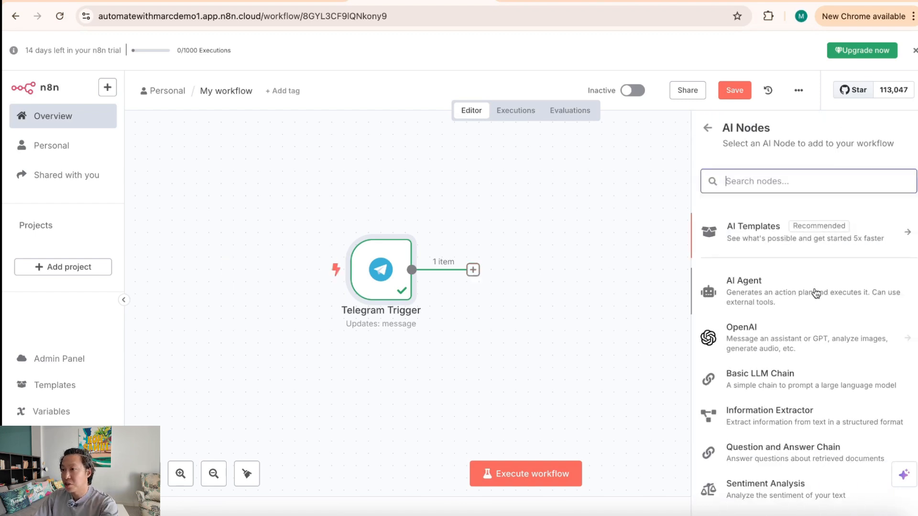
left_click(796, 294)
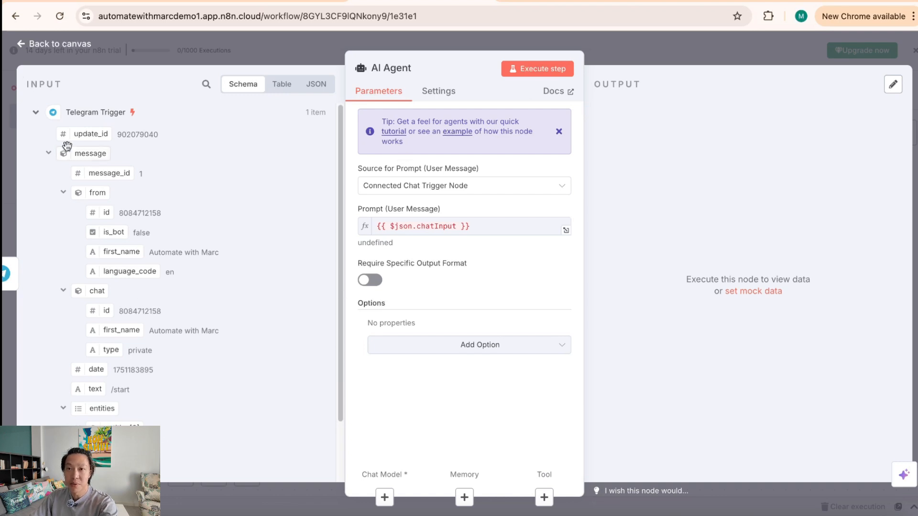
Step: Set the agent's Source for Prompt to 'Define below' and close its settings
scroll(173, 401, "down", 3)
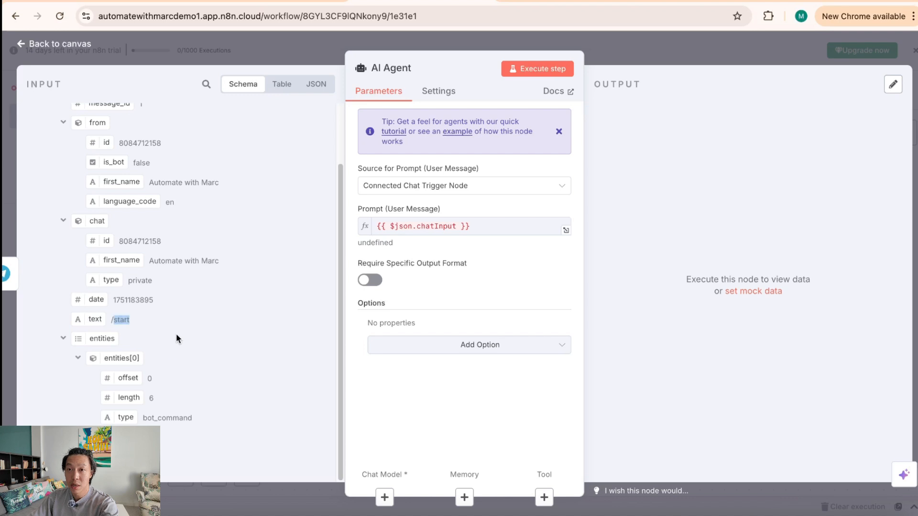
scroll(177, 344, "up", 3)
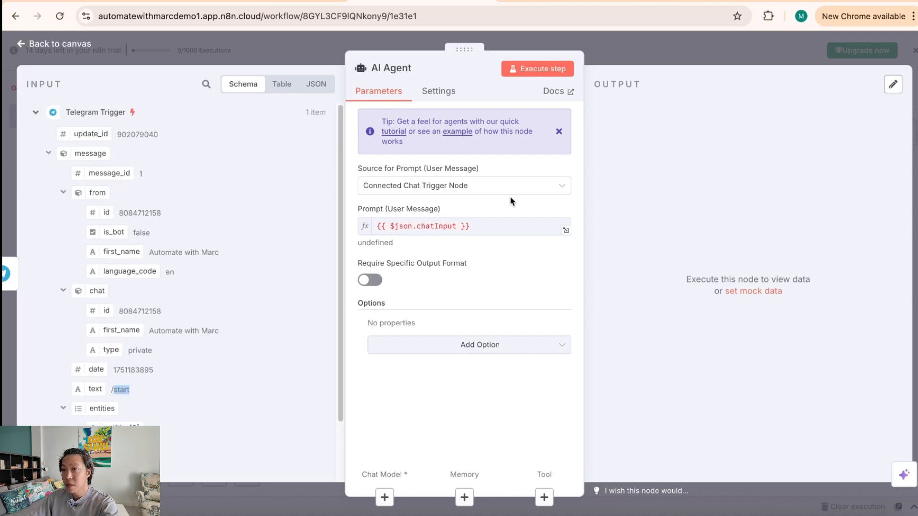
left_click(525, 190)
left_click(494, 256)
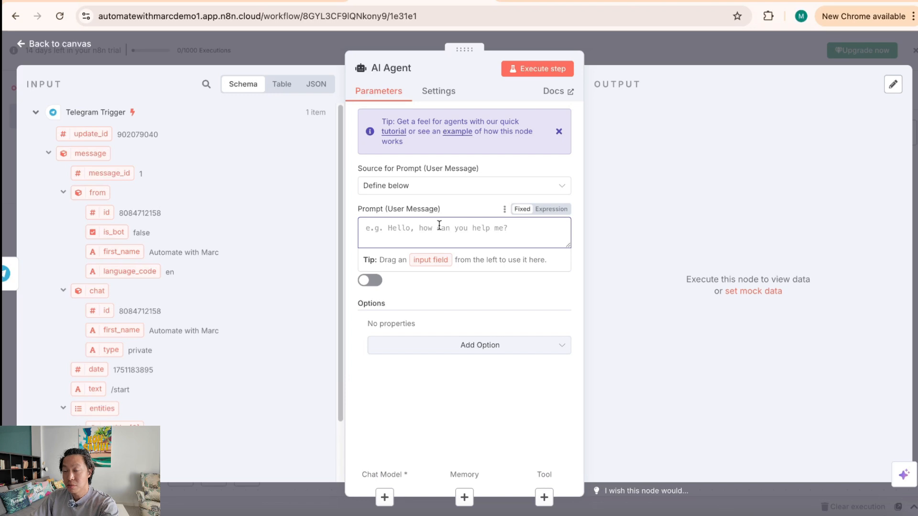
left_click(468, 326)
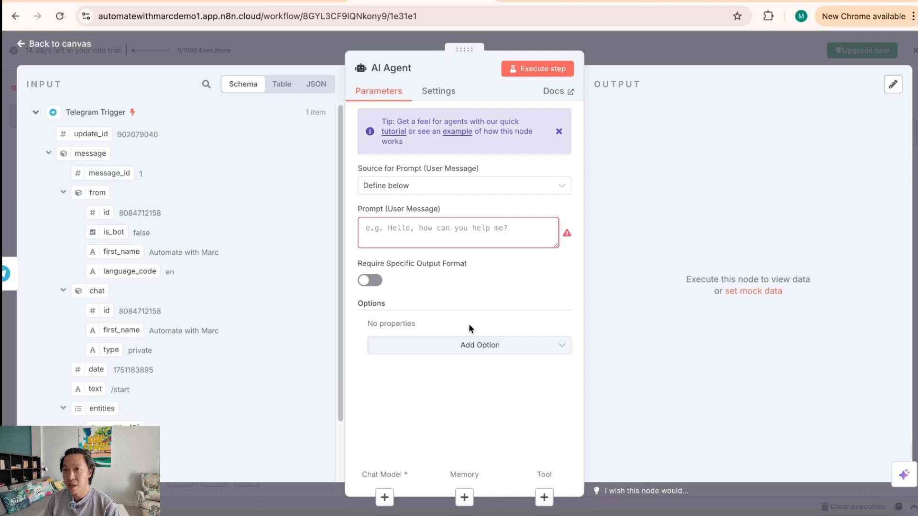
left_click(659, 61)
left_click_drag(686, 340, 628, 325)
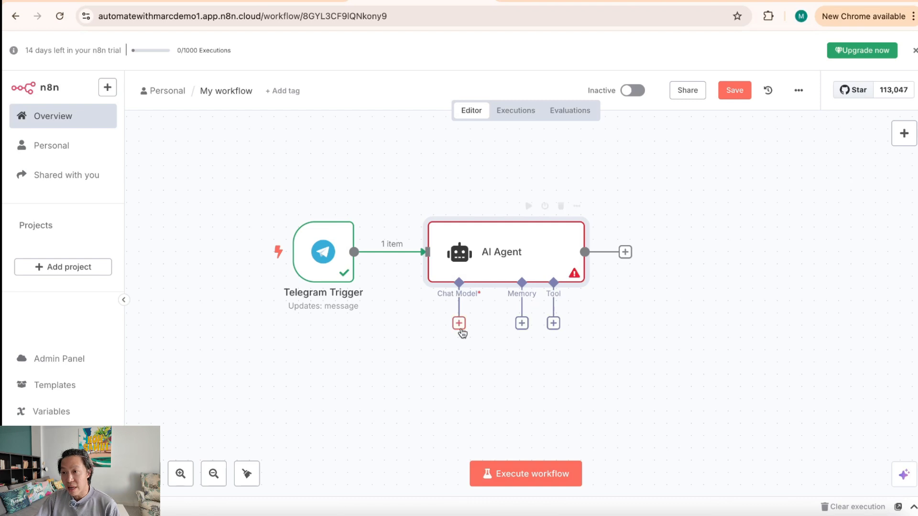
Step: Attach an OpenAI Chat Model to the agent's Chat Model input, credential unset, placed below the agent
left_click(458, 324)
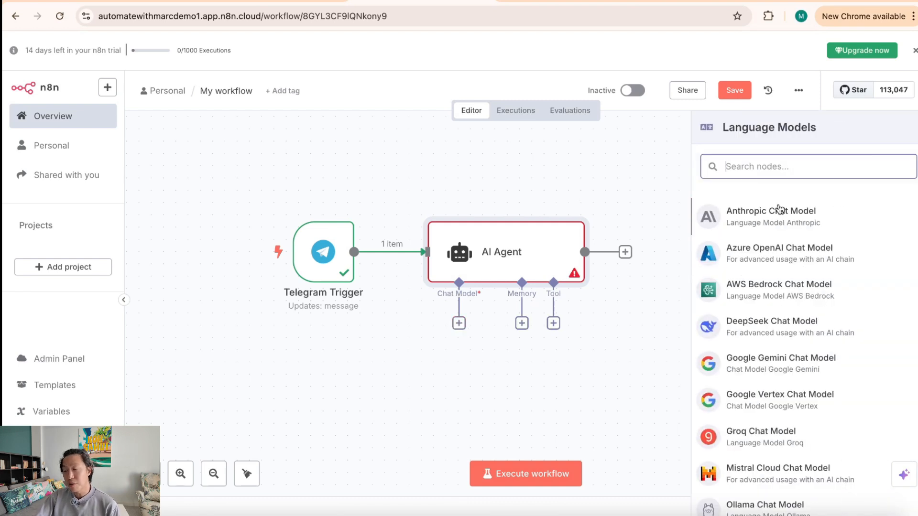
type("open")
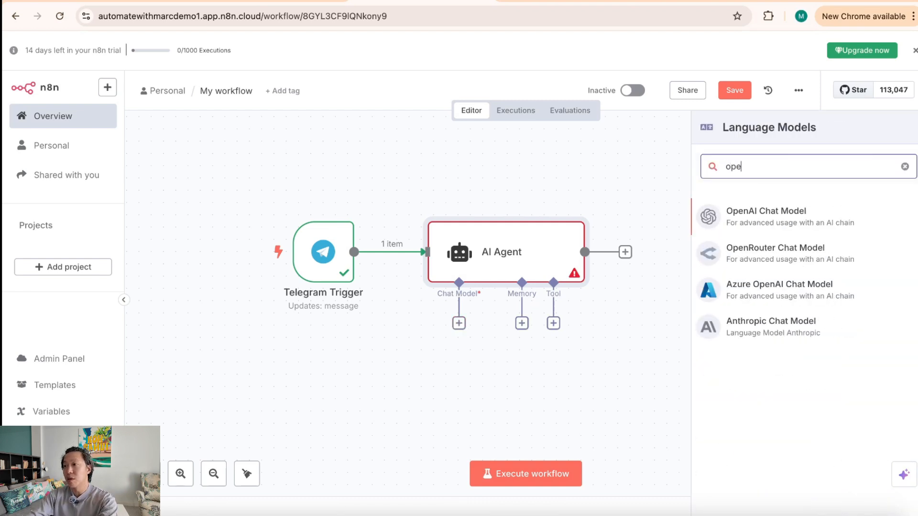
left_click(791, 220)
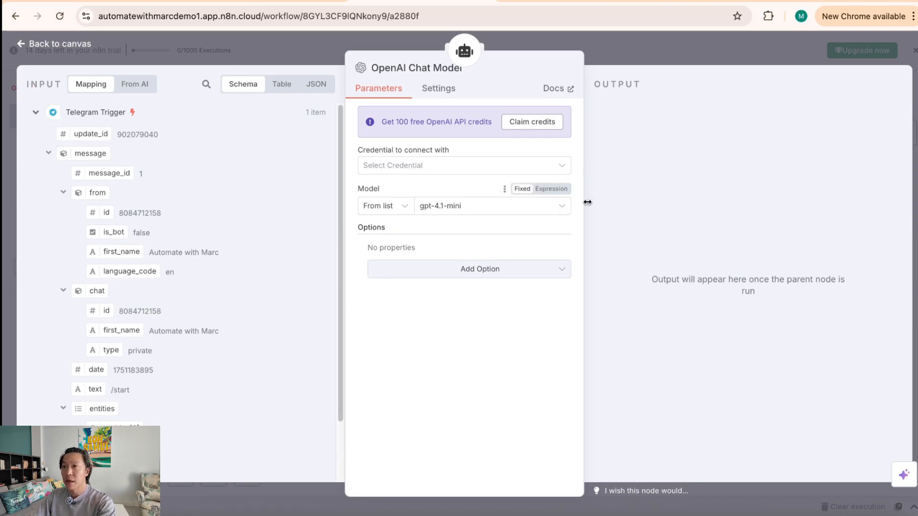
left_click(534, 168)
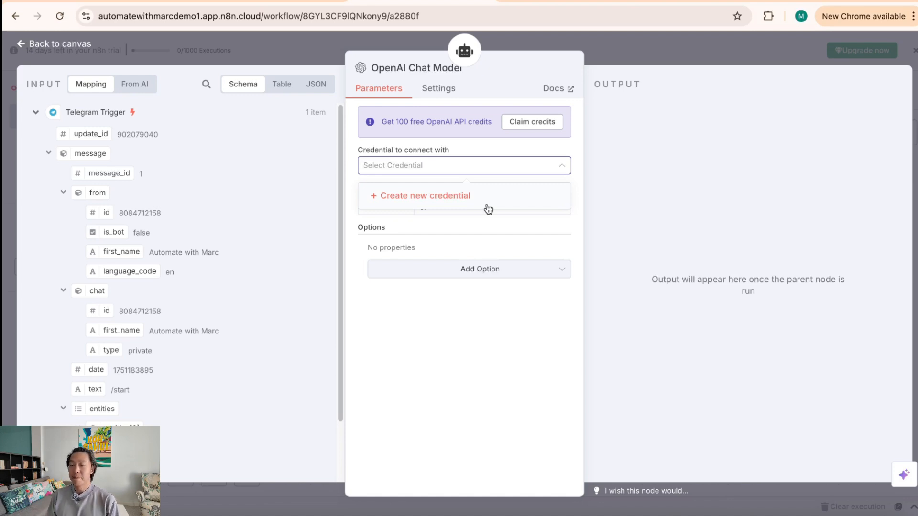
left_click(671, 51)
left_click_drag(487, 367, 414, 343)
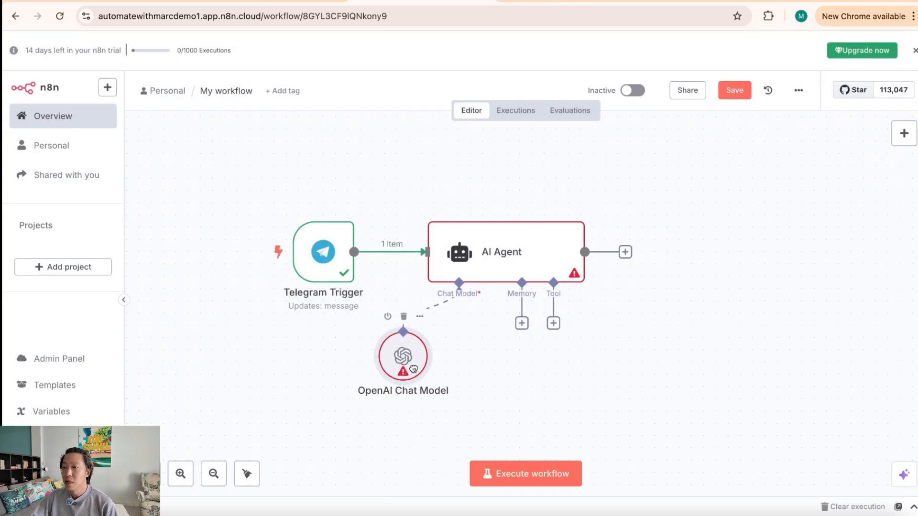
Step: Add a Simple Memory with Session ID defined below, Key mapped to the Telegram chat id
left_click(522, 324)
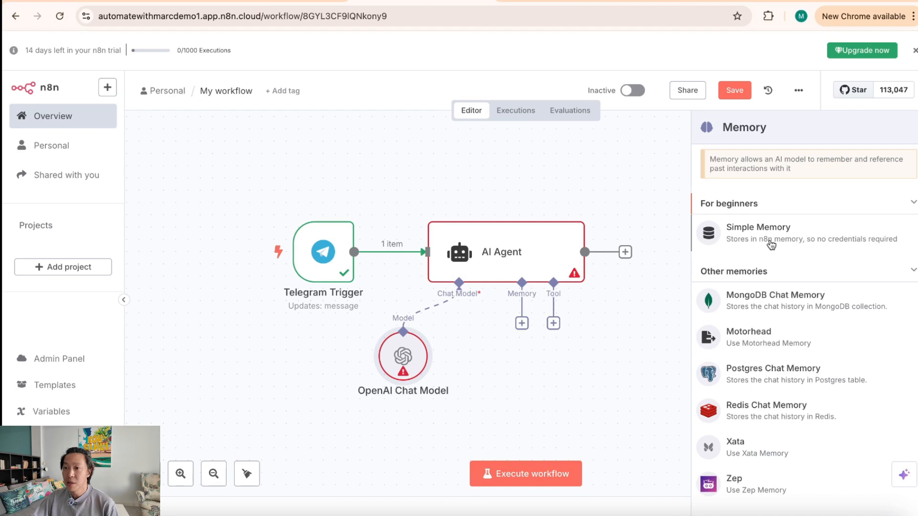
left_click(806, 239)
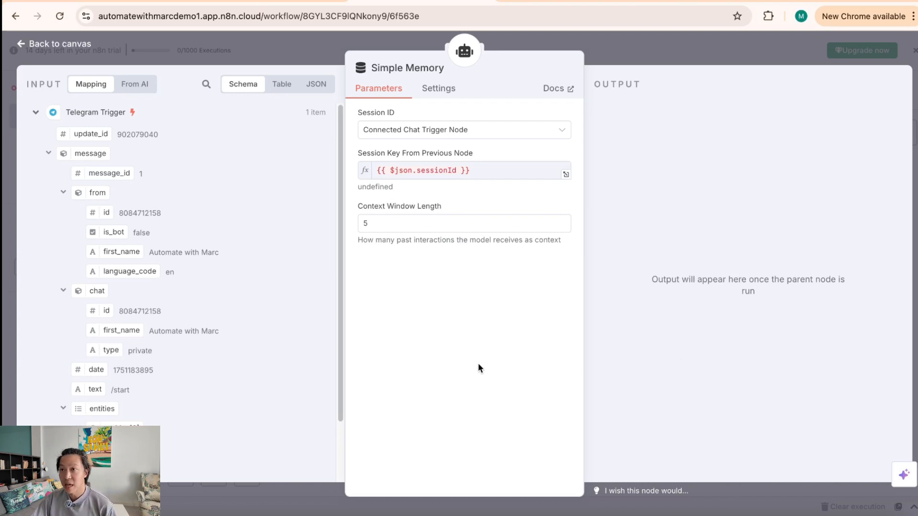
left_click(506, 139)
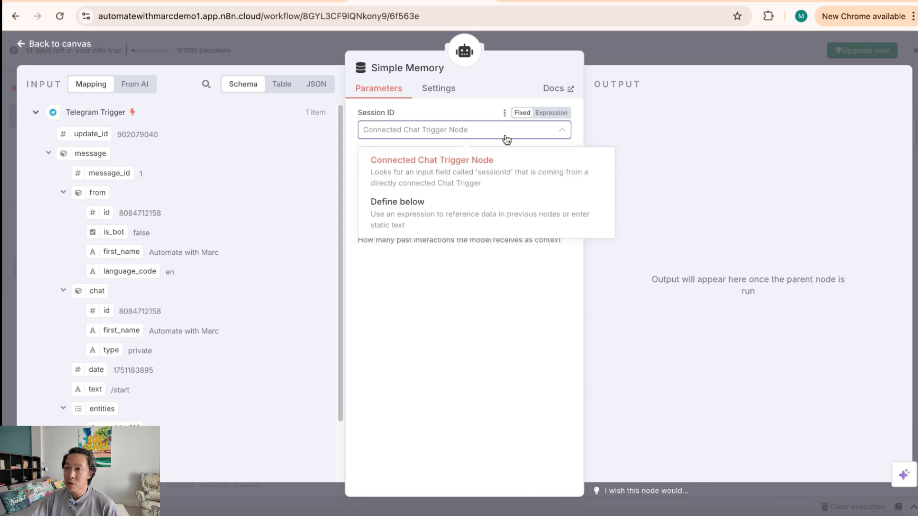
left_click(487, 228)
left_click(428, 171)
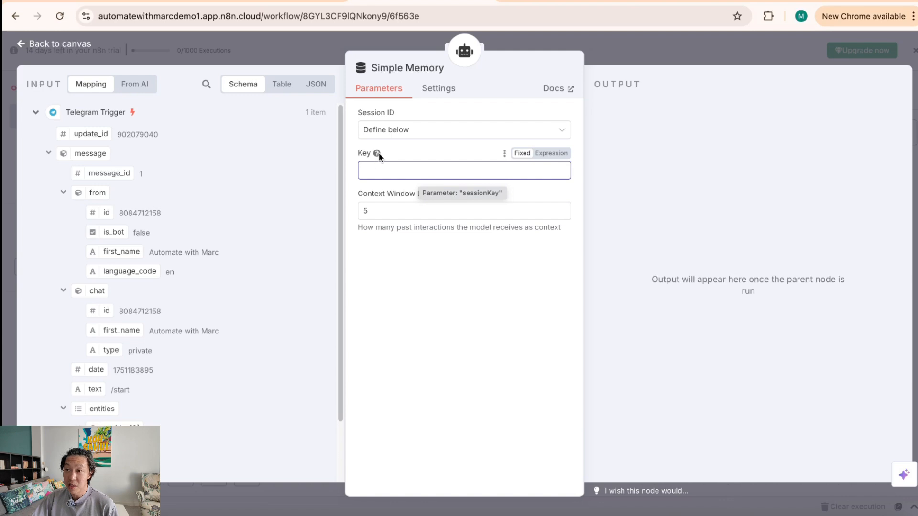
mouse_move(377, 153)
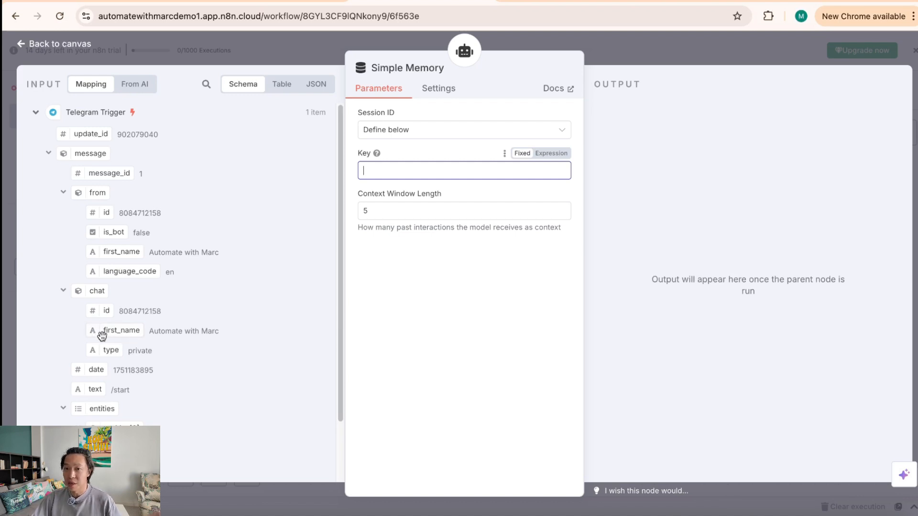
left_click(95, 311)
left_click_drag(95, 311, 416, 175)
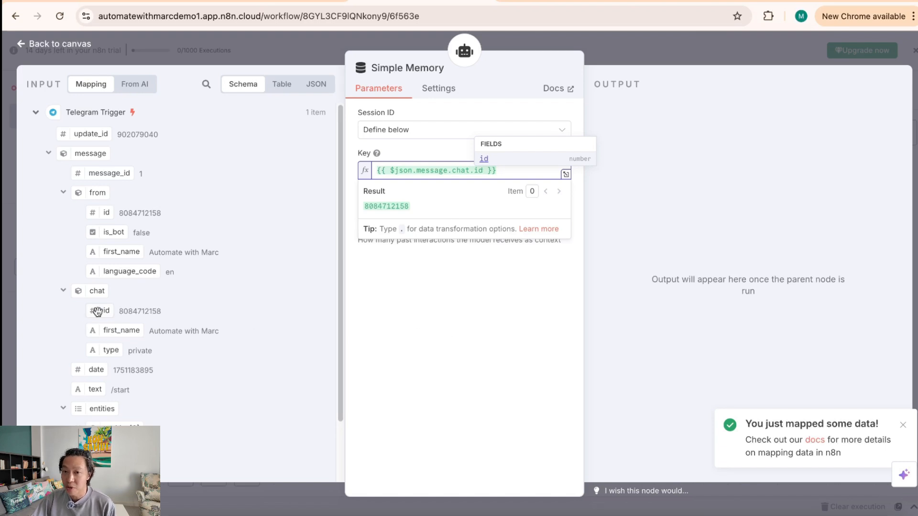
left_click(454, 348)
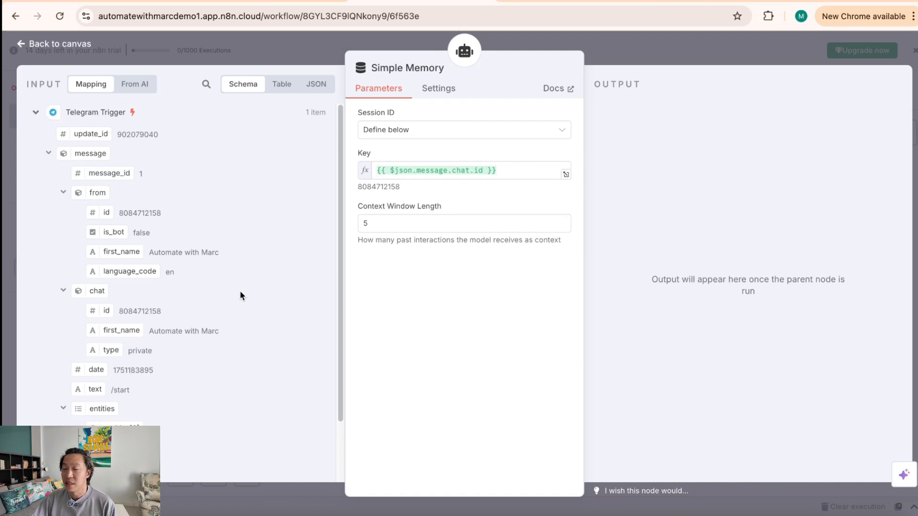
Step: Change the memory's Context Window Length from 5 to 10
left_click(412, 225)
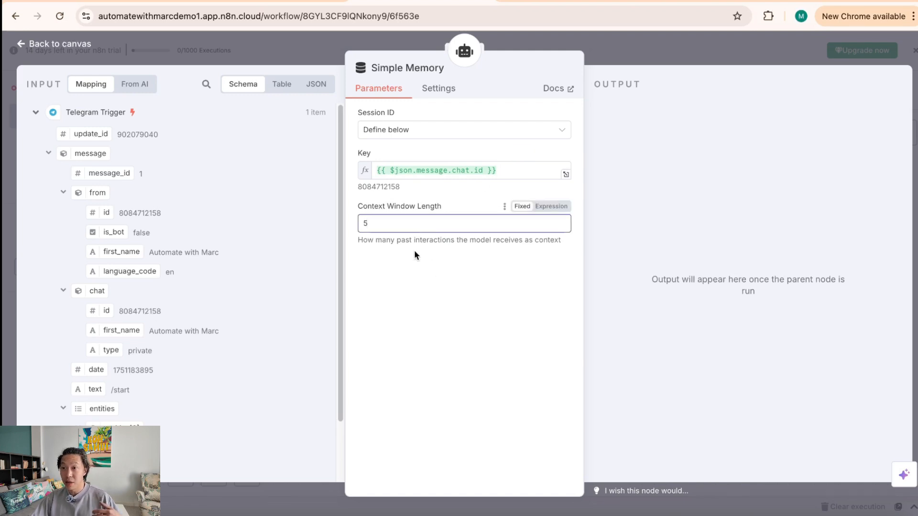
left_click_drag(395, 241, 580, 242)
left_click(412, 265)
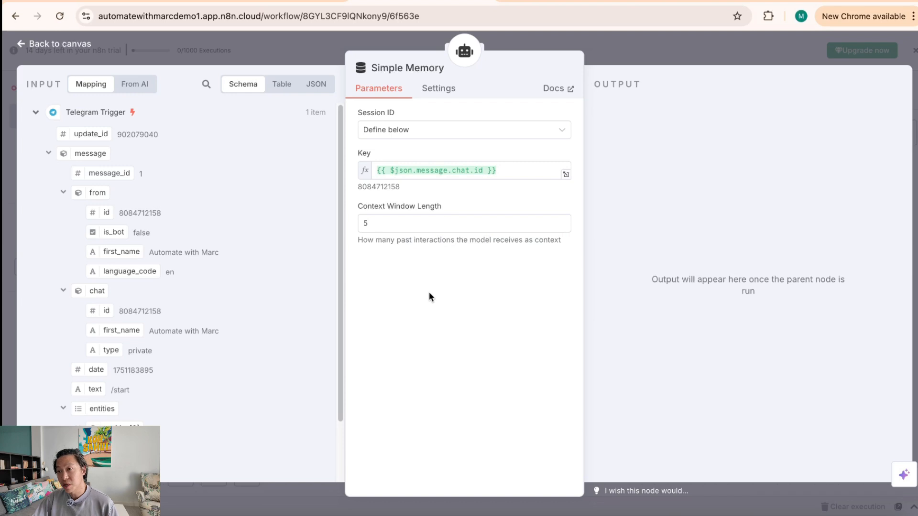
left_click(420, 232)
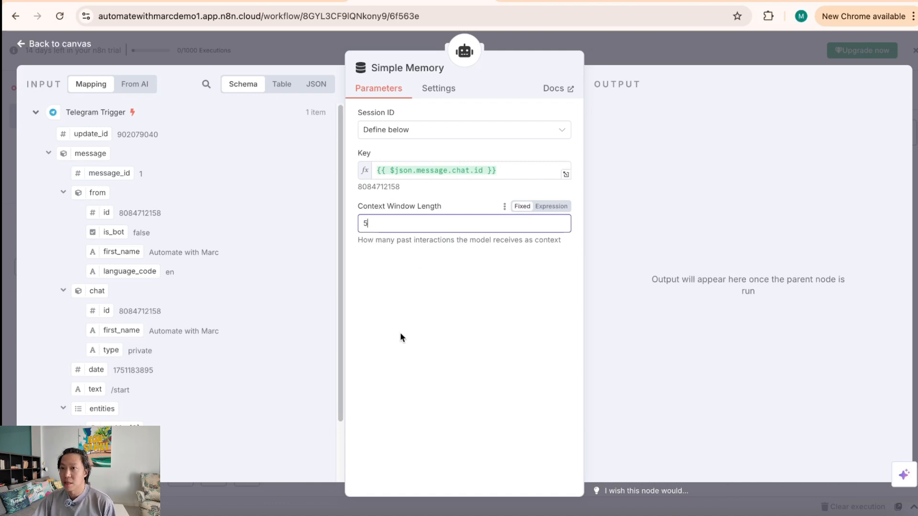
key("BackSpace")
type("10")
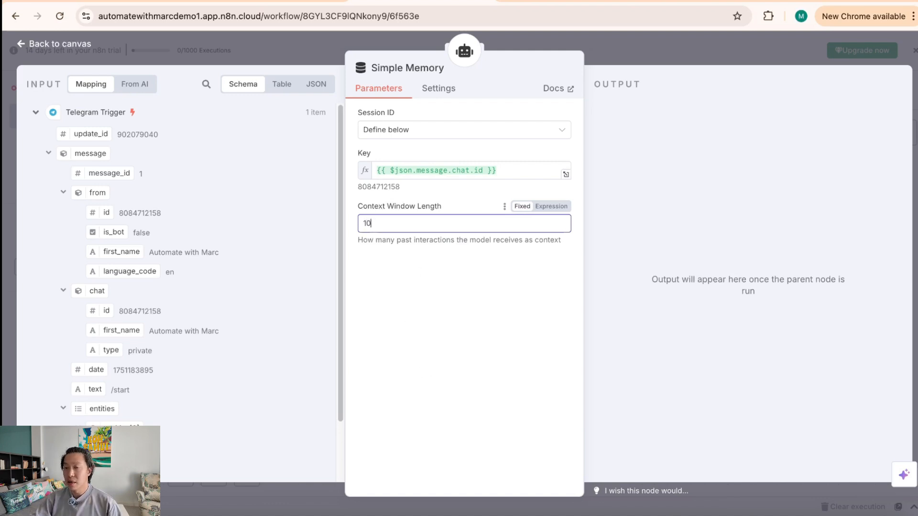
Step: Close the memory settings and bring up the AI Agent's tool list under its Tool input
left_click(695, 56)
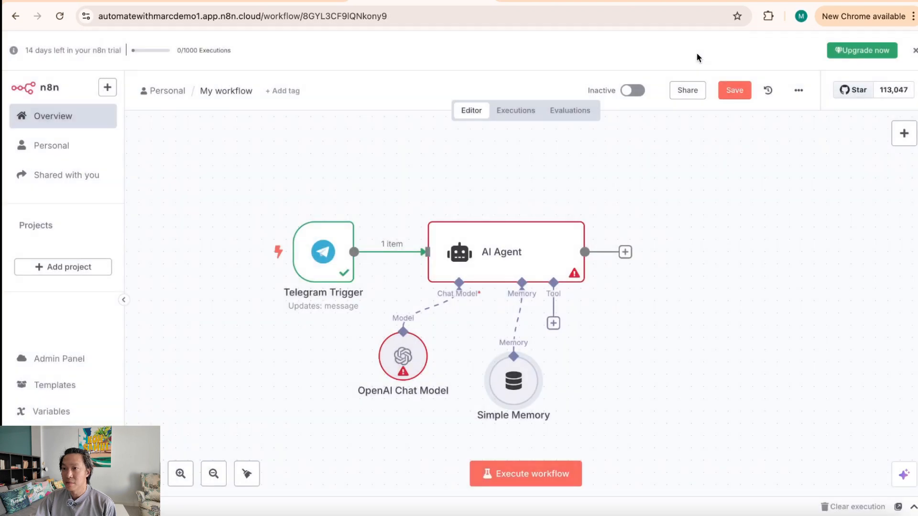
left_click(553, 323)
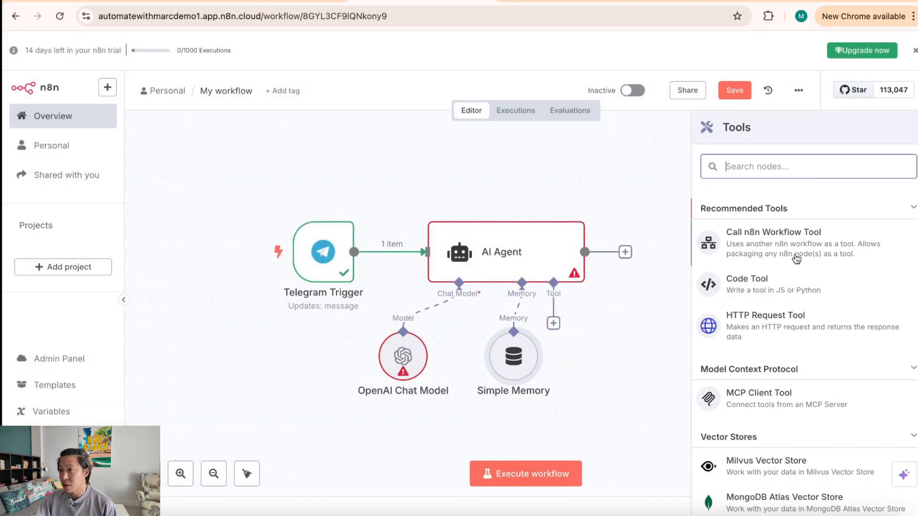
scroll(779, 421, "down", 5)
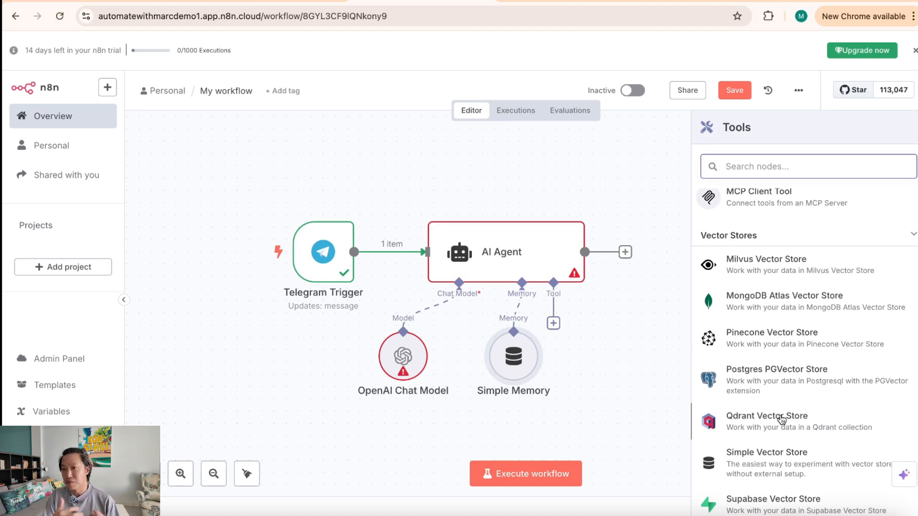
left_click(683, 330)
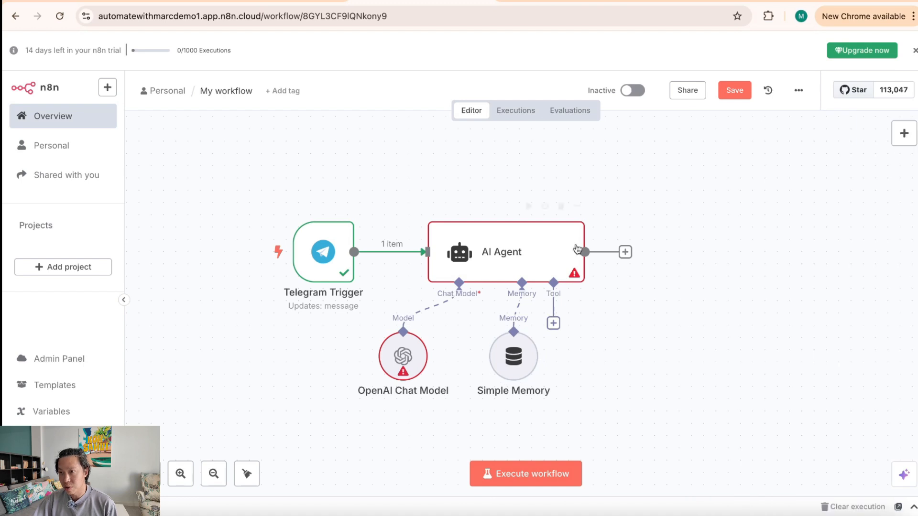
left_click(555, 326)
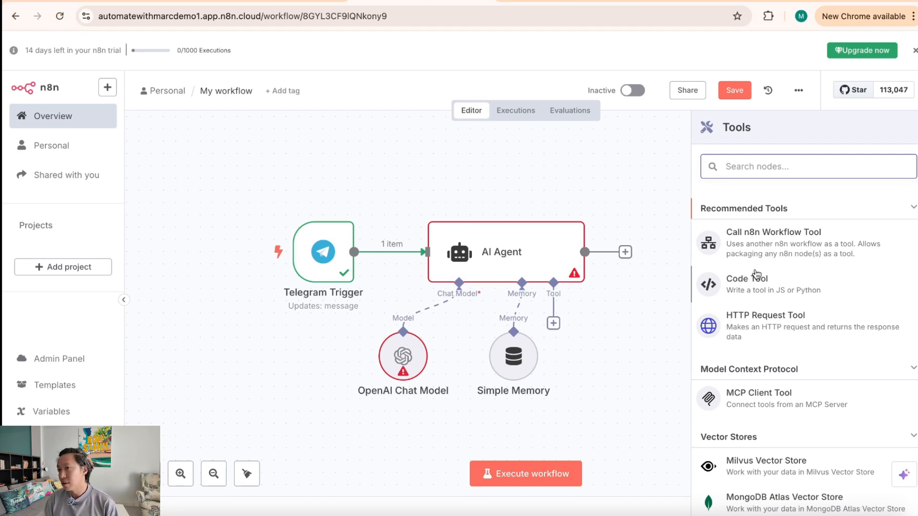
Step: Search 'gmail', add the Gmail Tool, and start creating a new Gmail credential
type("gmail")
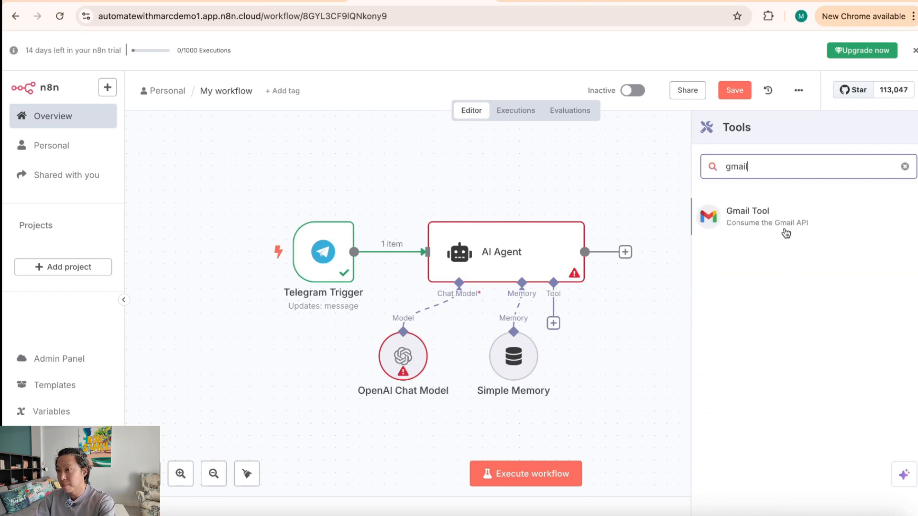
left_click(786, 233)
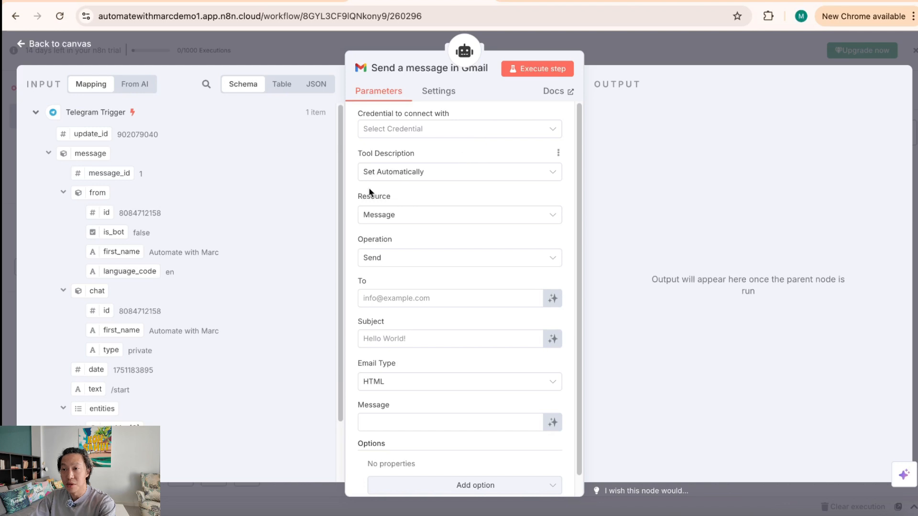
left_click(523, 136)
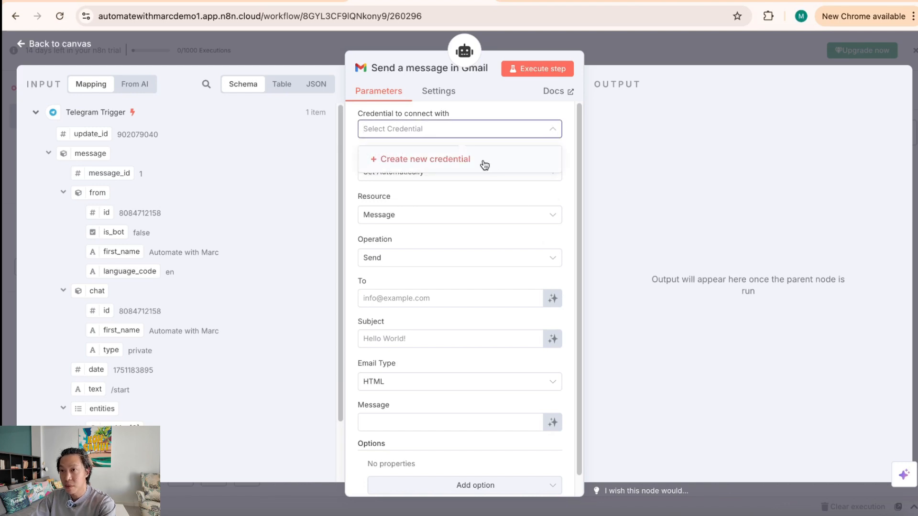
left_click(484, 163)
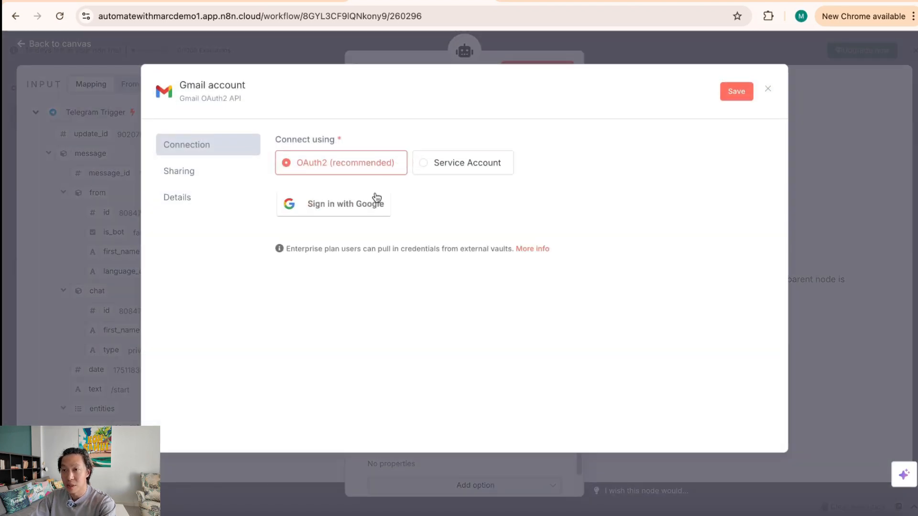
Step: Sign in with Google, allow n8n.cloud ongoing access, and confirm to connect the Gmail OAuth2 credential
left_click(348, 207)
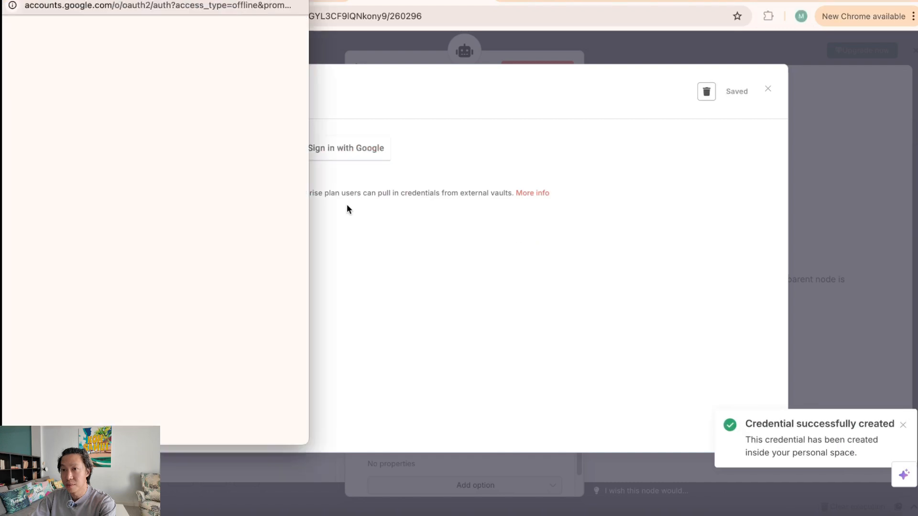
left_click(154, 196)
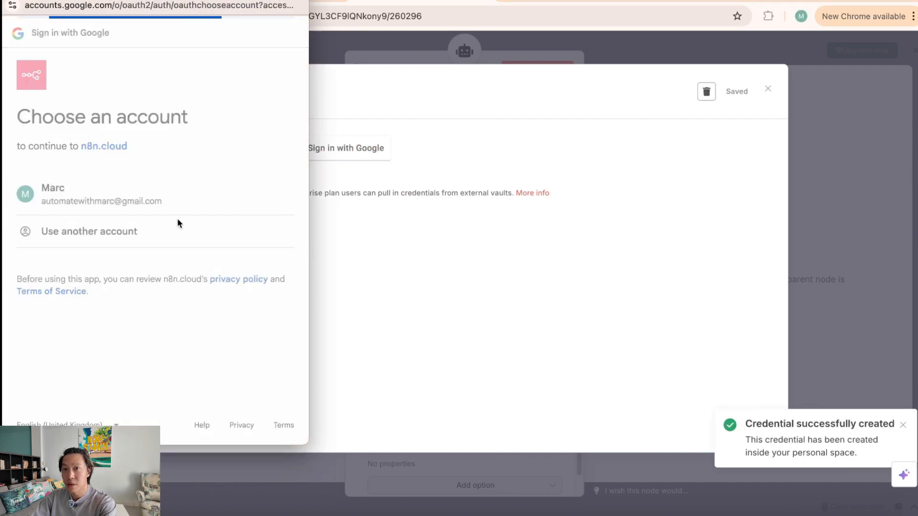
scroll(191, 268, "down", 5)
left_click(56, 117)
scroll(239, 311, "up", 3)
scroll(224, 330, "down", 3)
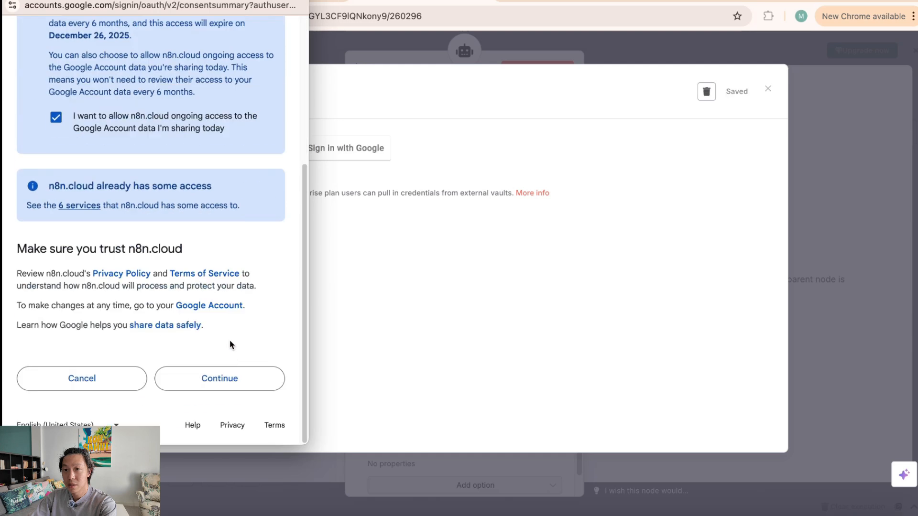
left_click(244, 389)
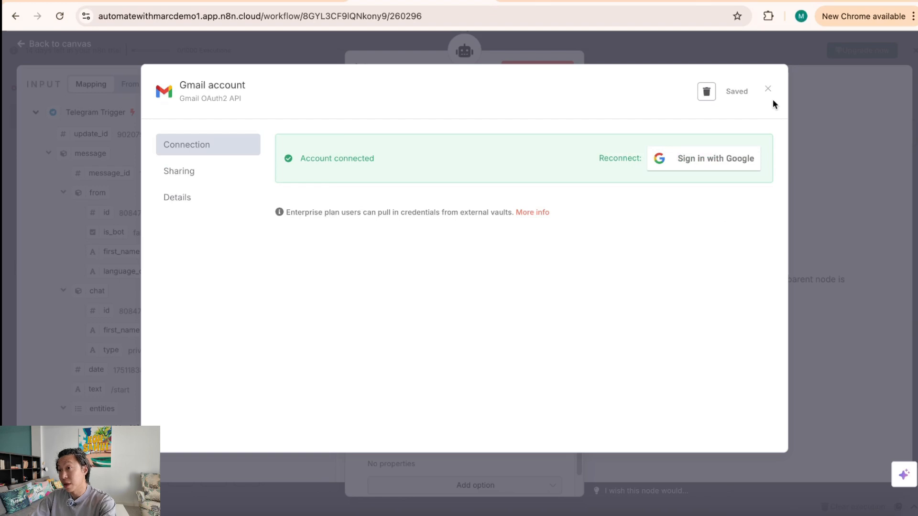
Step: Close the credential panel and set the Gmail tool's To field to your own Gmail address
left_click(836, 150)
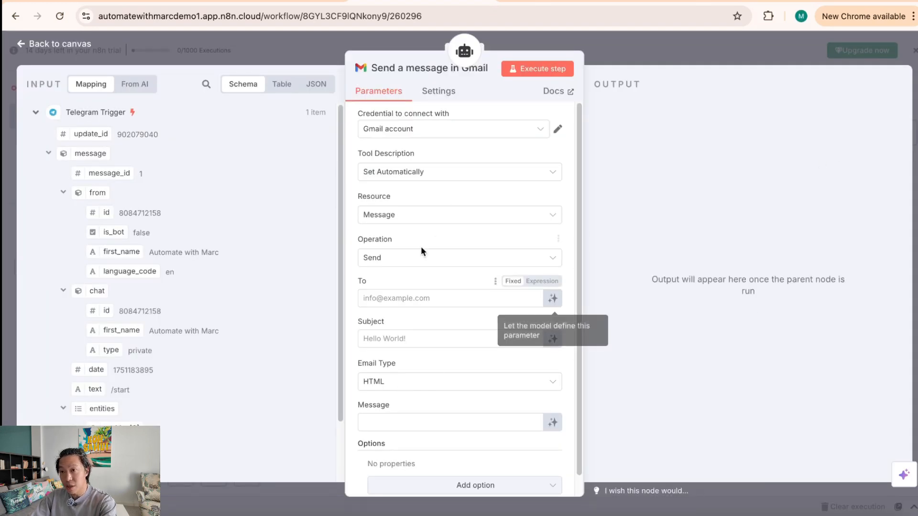
left_click(471, 301)
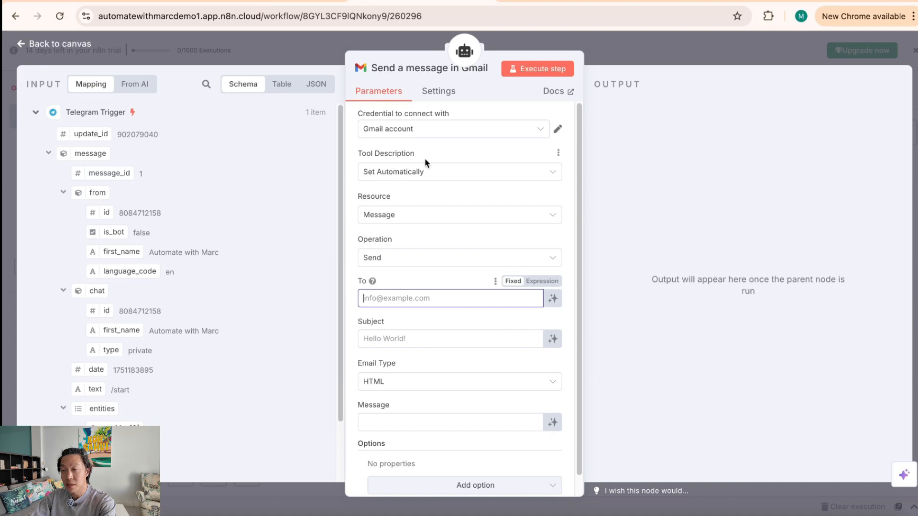
left_click(491, 150)
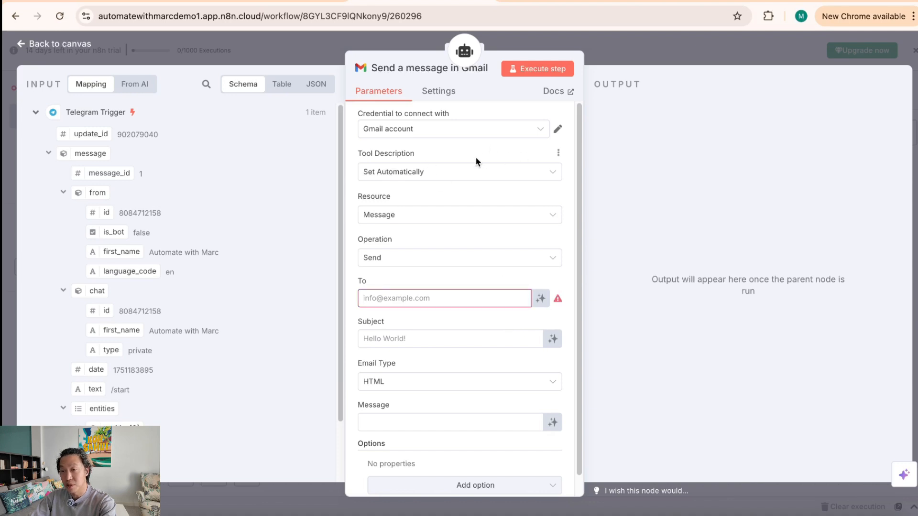
left_click_drag(360, 152, 394, 152)
left_click(476, 149)
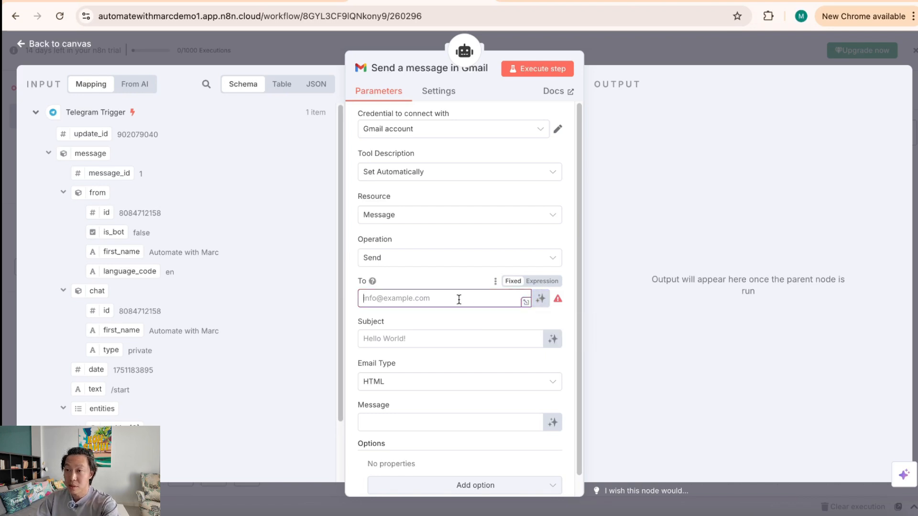
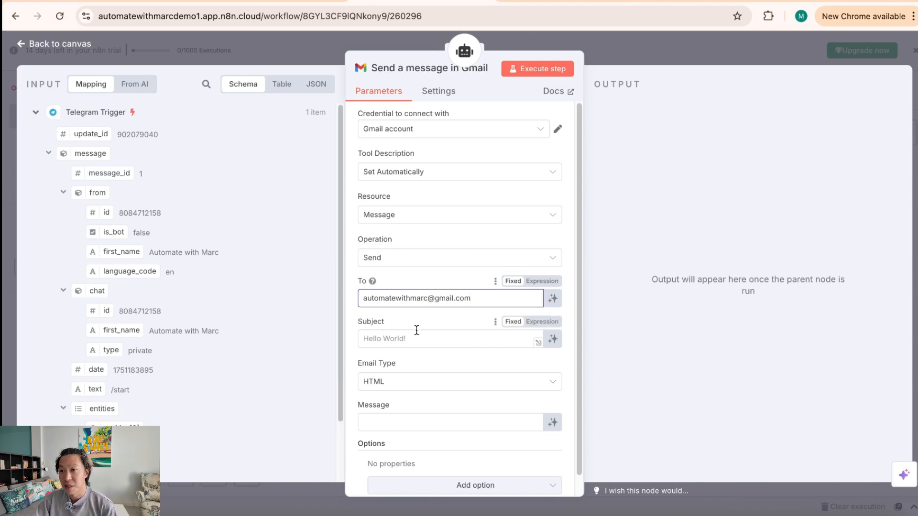
left_click(429, 317)
Step: Set subject 'Test n8n', Email Type Text, and let the model define the Message
left_click(457, 339)
type("Test n8n")
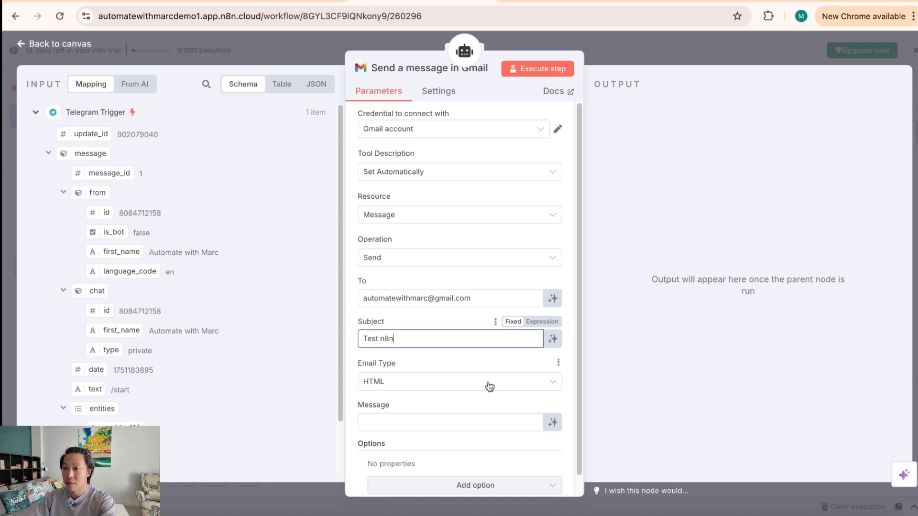
left_click(451, 387)
left_click(446, 412)
scroll(451, 414, "down", 1)
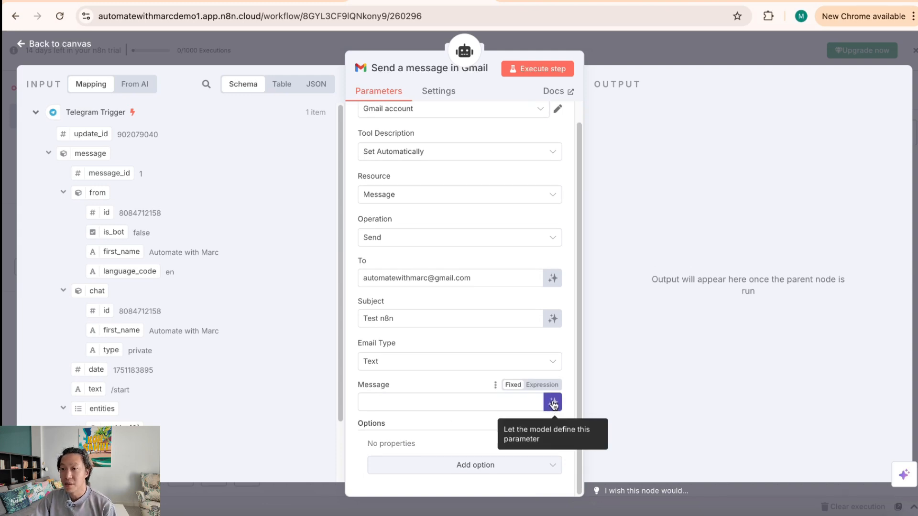
scroll(148, 373, "down", 2)
scroll(153, 364, "up", 2)
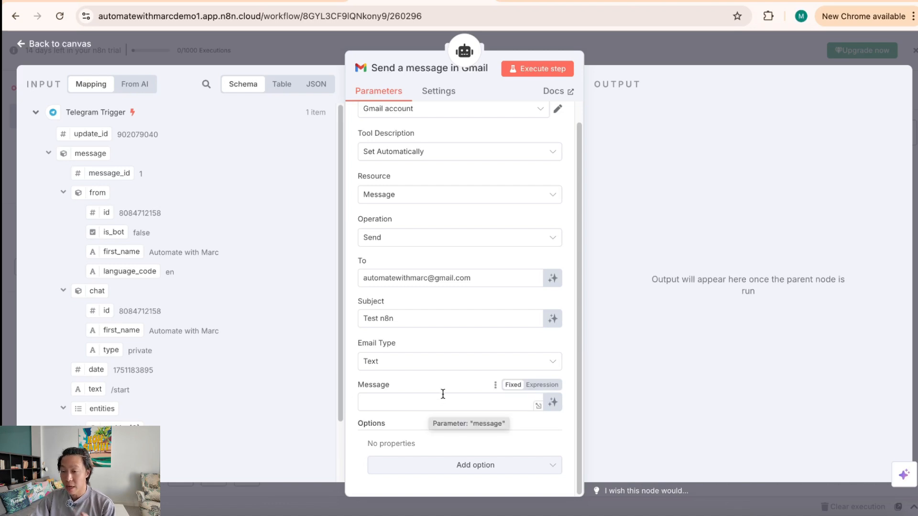
left_click(552, 403)
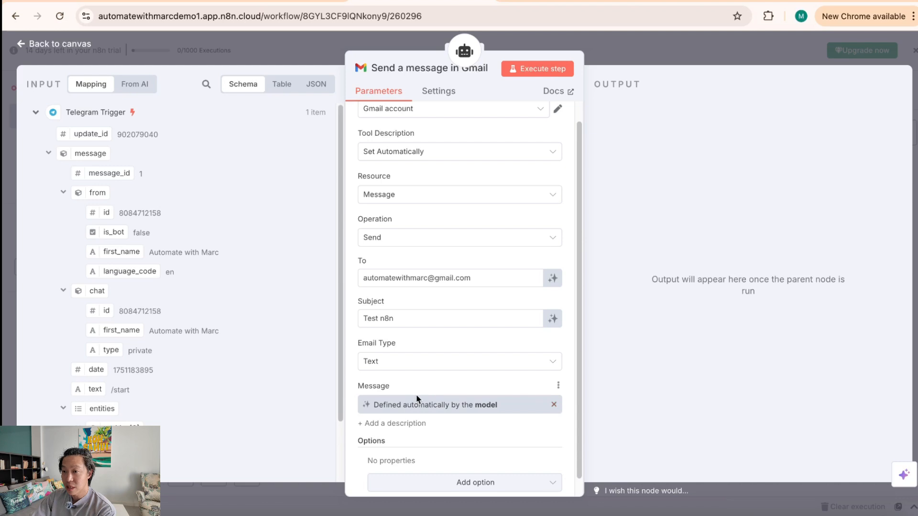
scroll(473, 425, "down", 1)
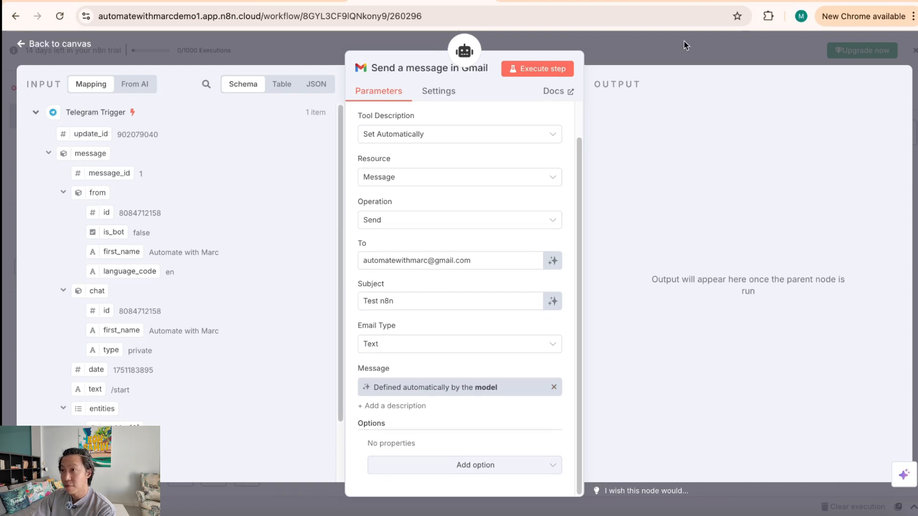
left_click(675, 55)
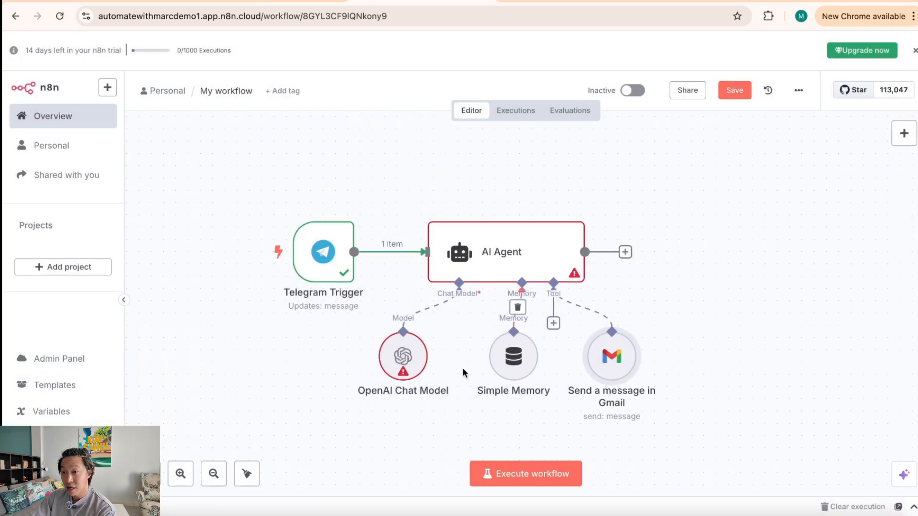
Step: Show the OpenAI Chat Model's credential choices, then open a new browser tab
double_click(403, 356)
left_click(506, 166)
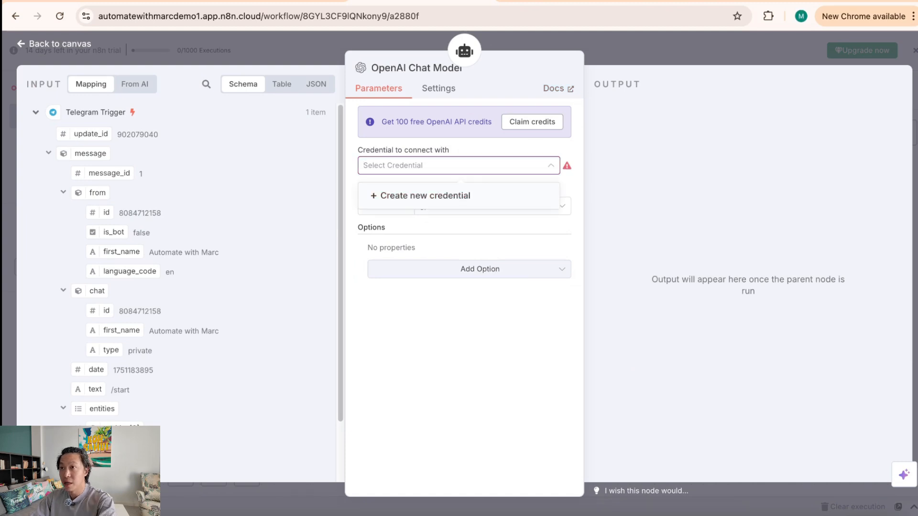
key("super+t")
Step: Load platform.openai.com from the address bar suggestions and begin the Sign up flow
type("open")
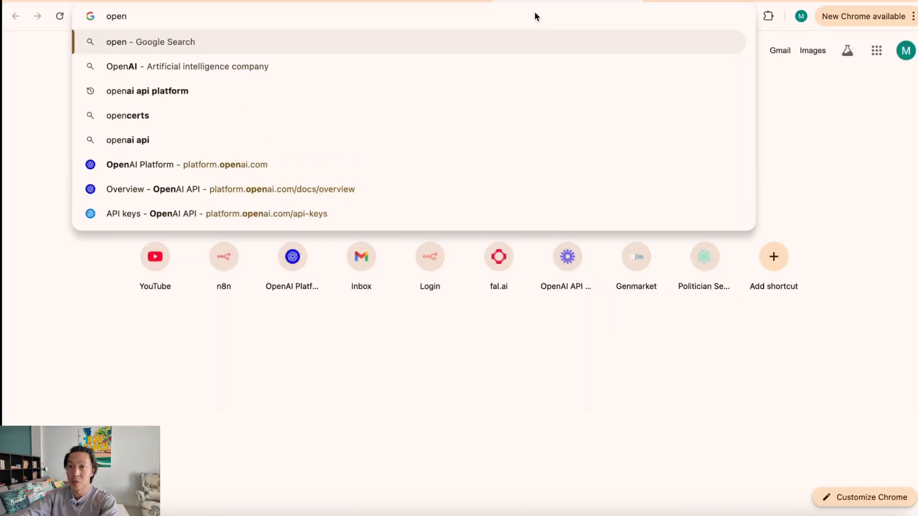
key("Up")
key("Up")
key("Return")
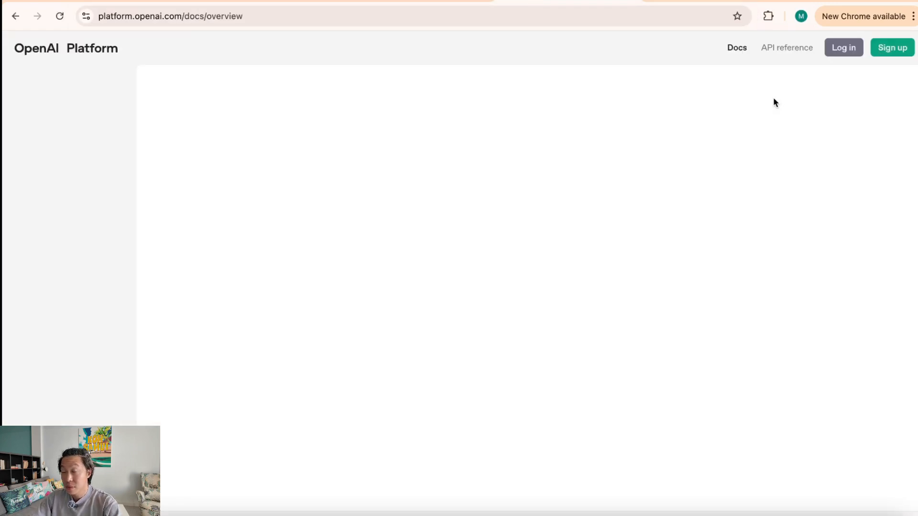
left_click(900, 53)
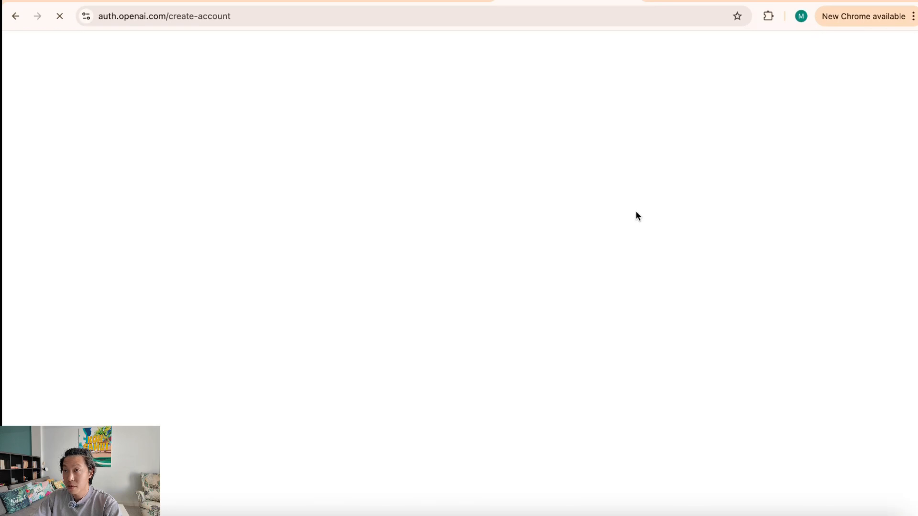
Step: Enter the saved demo email and a 12+ character password to create the account
left_click(516, 166)
left_click(517, 210)
left_click(499, 220)
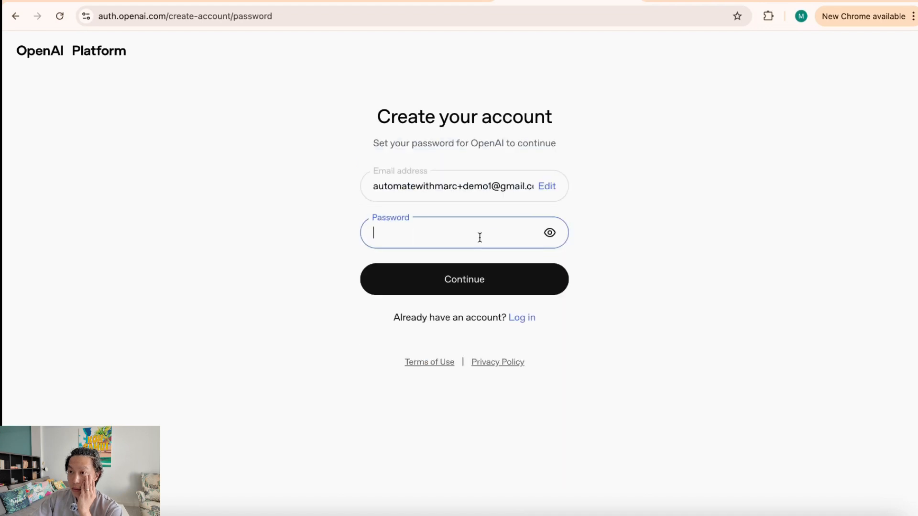
type("••••••••")
double_click(511, 233)
key("super+v")
left_click(466, 346)
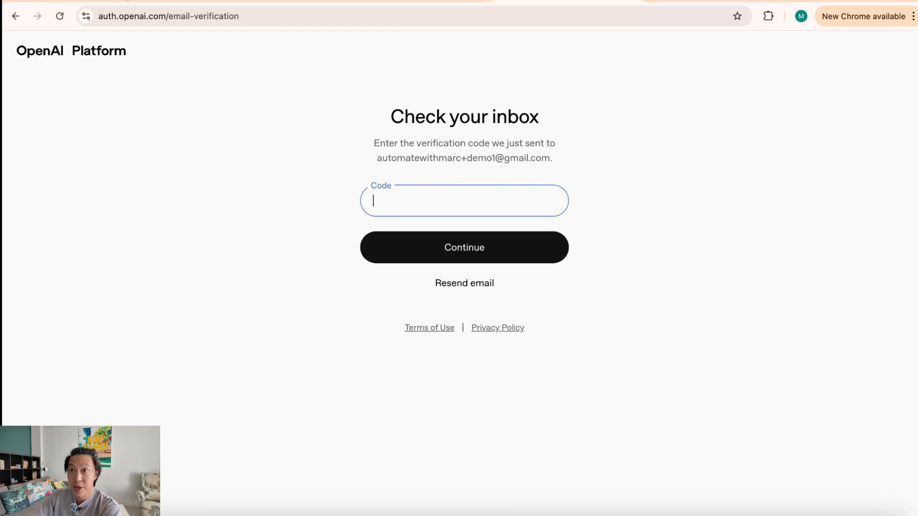
Step: Copy the OpenAI verification code from the Gmail email and paste it into the Code field
key("ctrl+Tab")
left_click(455, 148)
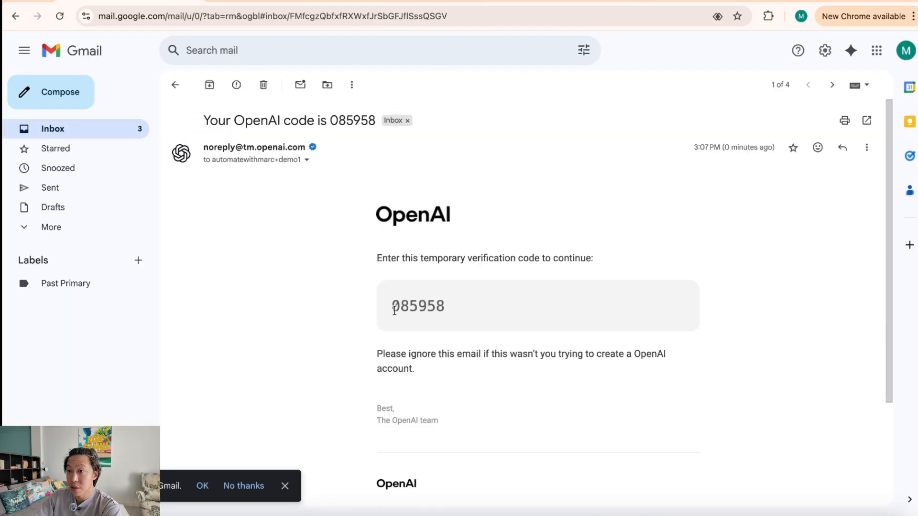
left_click_drag(392, 309, 458, 308)
key("ctrl+c")
key("ctrl+shift+Tab")
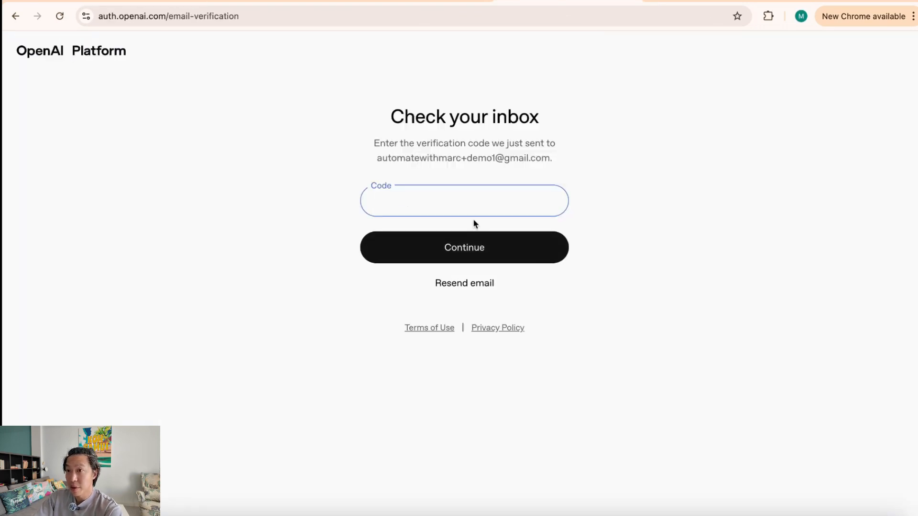
key("ctrl+v")
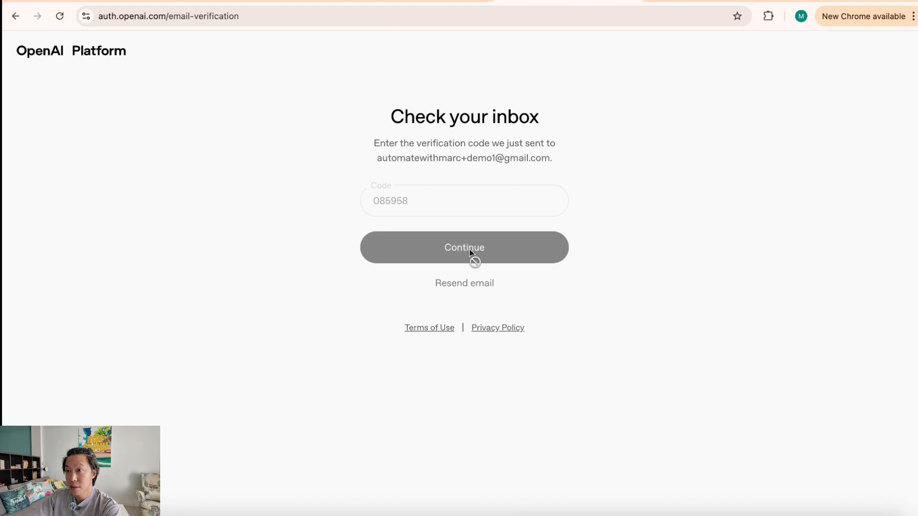
Step: Fill in the full name and birthday fields and submit them
left_click(454, 166)
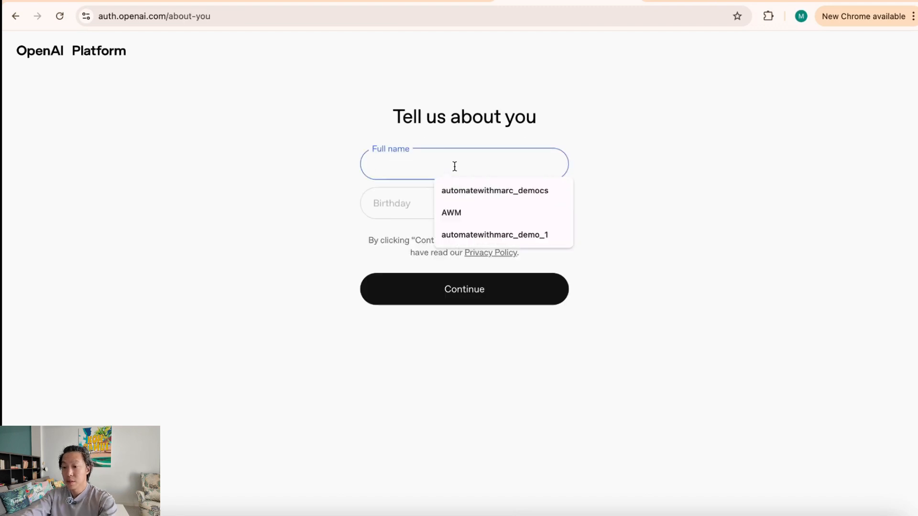
type("aut")
key("BackSpace")
key("BackSpace")
type("WM")
key("BackSpace")
key("BackSpace")
key("BackSpace")
type("AWM2")
key("Tab")
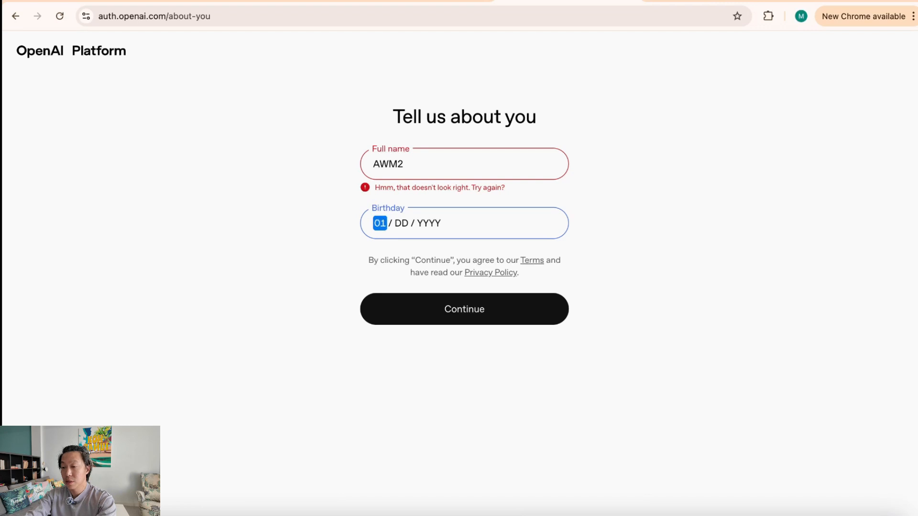
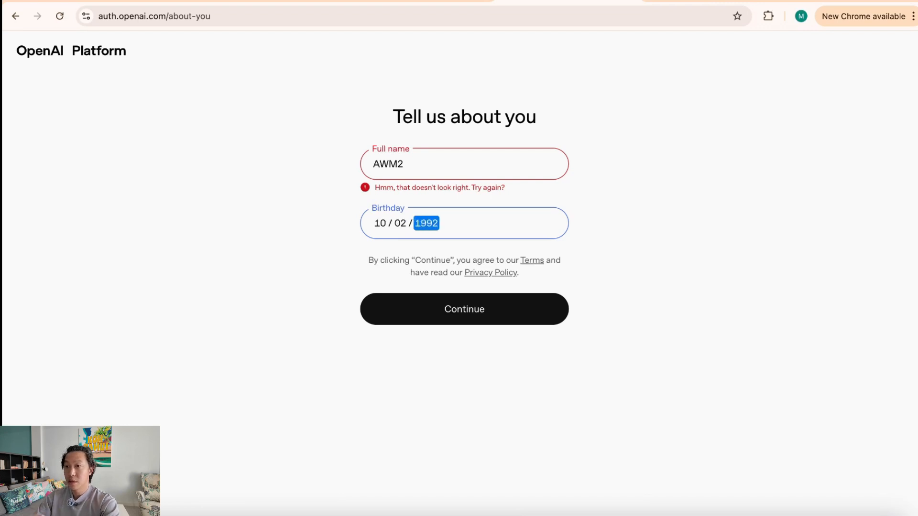
left_click(474, 142)
left_click(442, 159)
key("BackSpace")
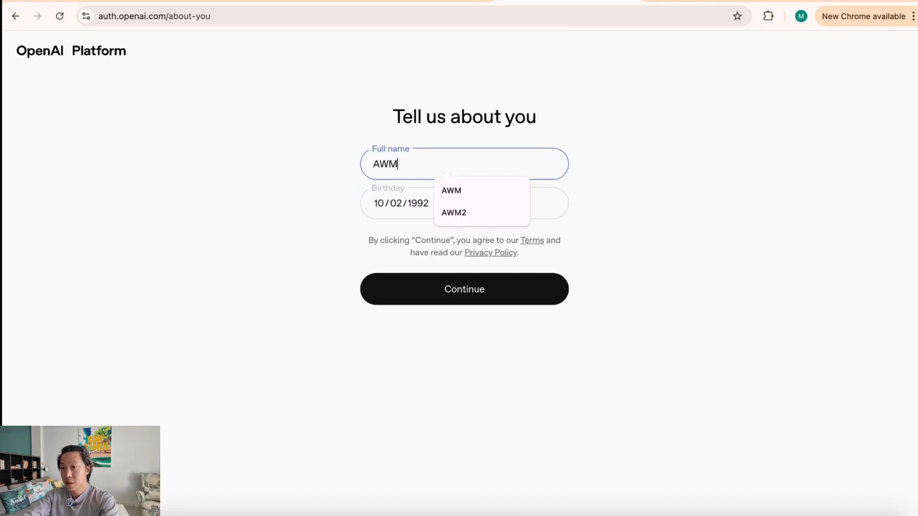
left_click(495, 282)
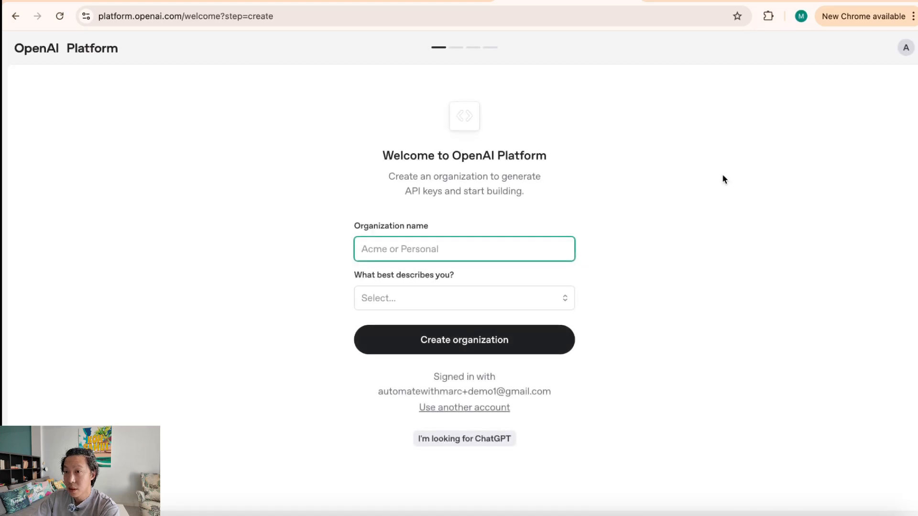
Step: Create the 'Personal' organization as Not technical and skip inviting a team
type("Personal")
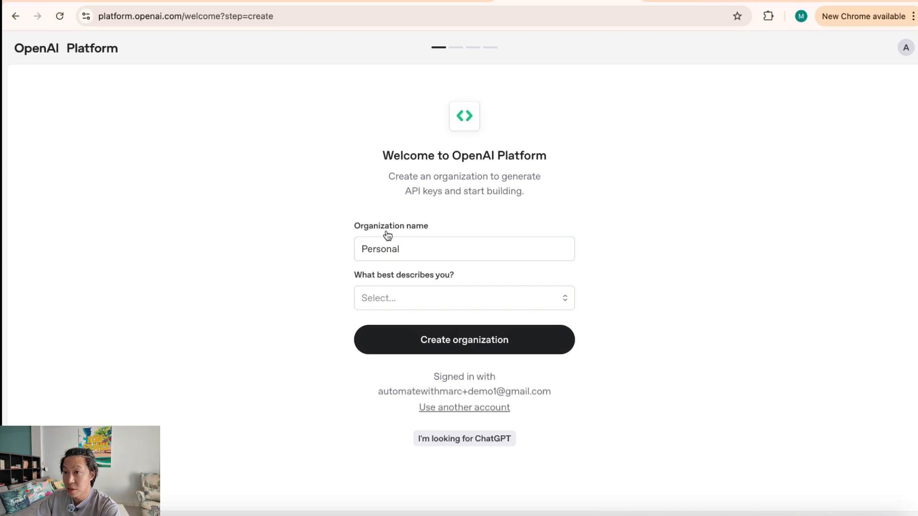
left_click(500, 264)
left_click(532, 298)
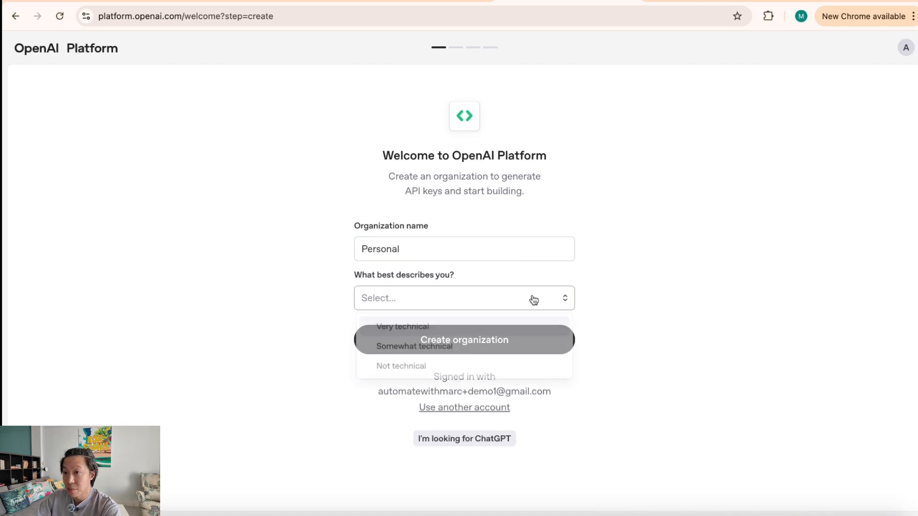
left_click(469, 348)
left_click(483, 306)
left_click(406, 366)
left_click(480, 341)
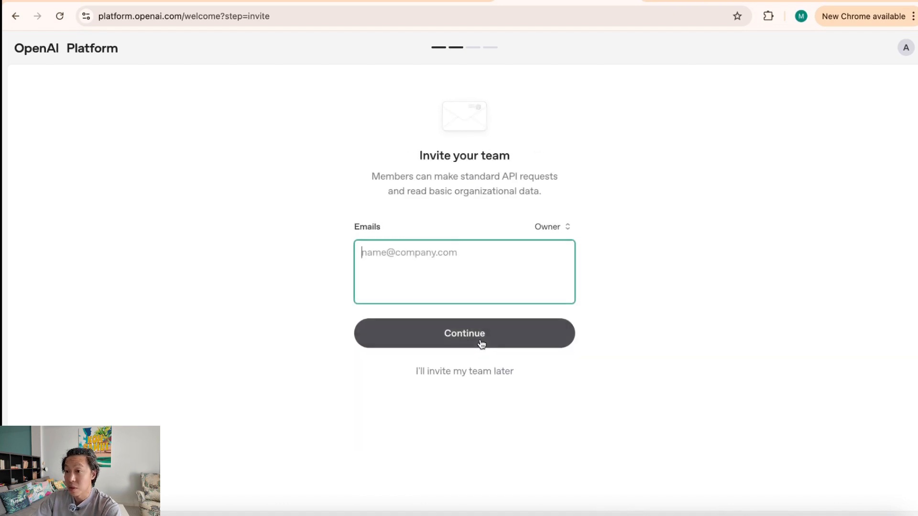
left_click(465, 375)
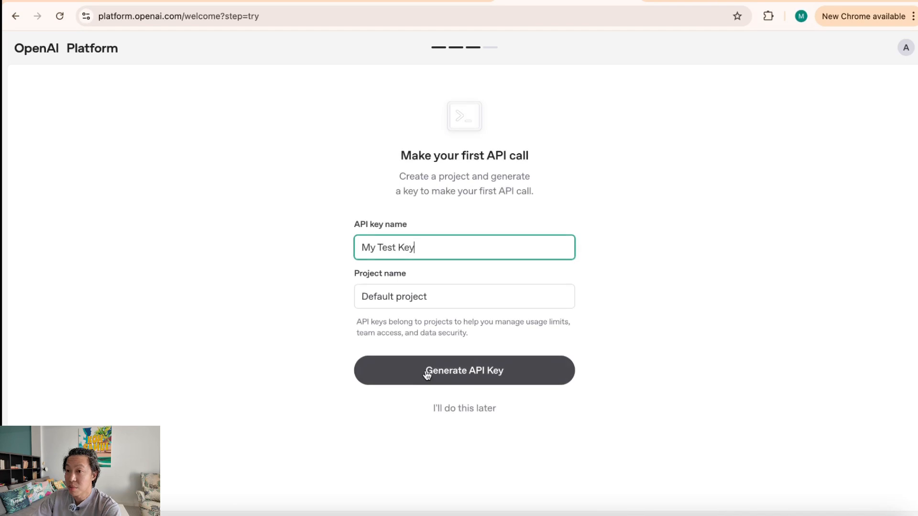
Step: Generate an API key named 'My Test Key - n8n' and copy it
type("- n8n")
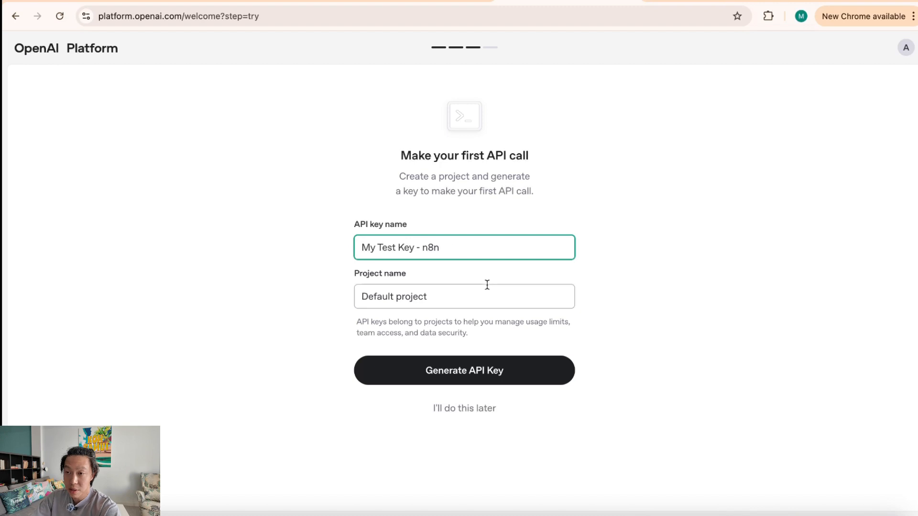
left_click(475, 374)
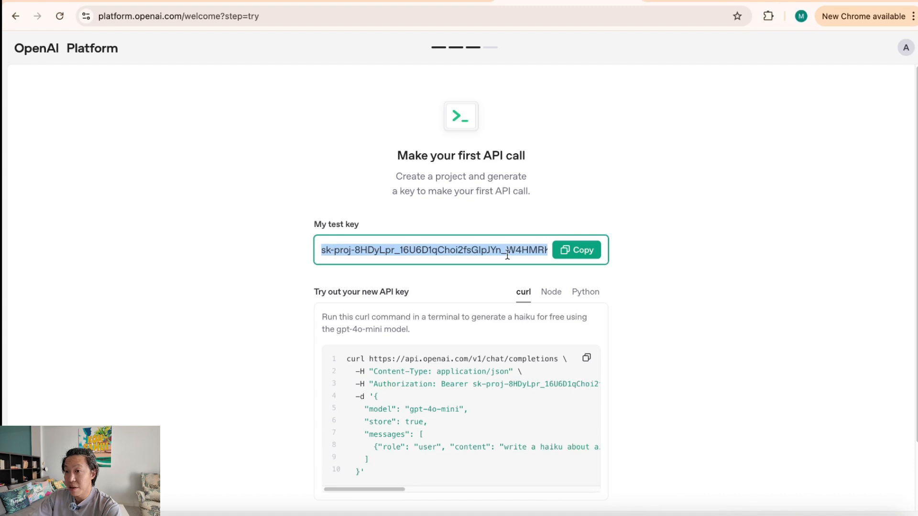
left_click(580, 252)
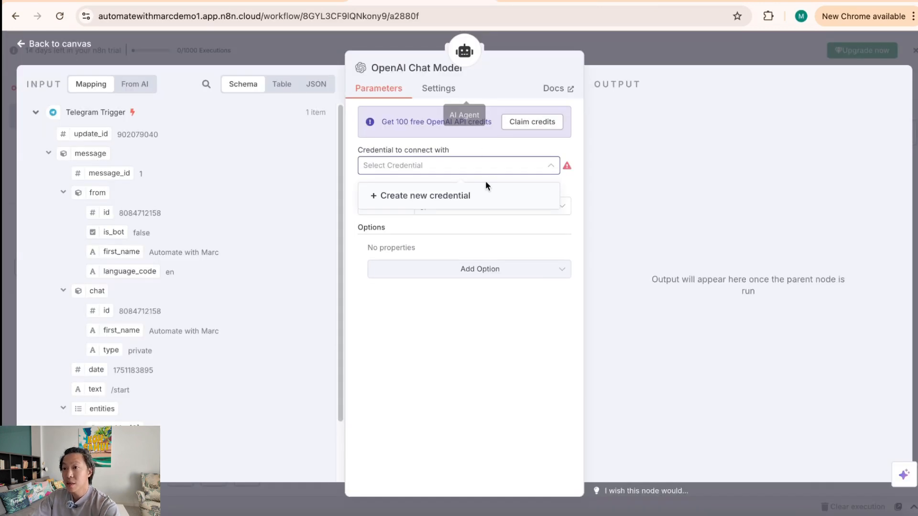
Step: Create a new OpenAI credential with the pasted API key and save it to test the connection
left_click(451, 197)
left_click(427, 243)
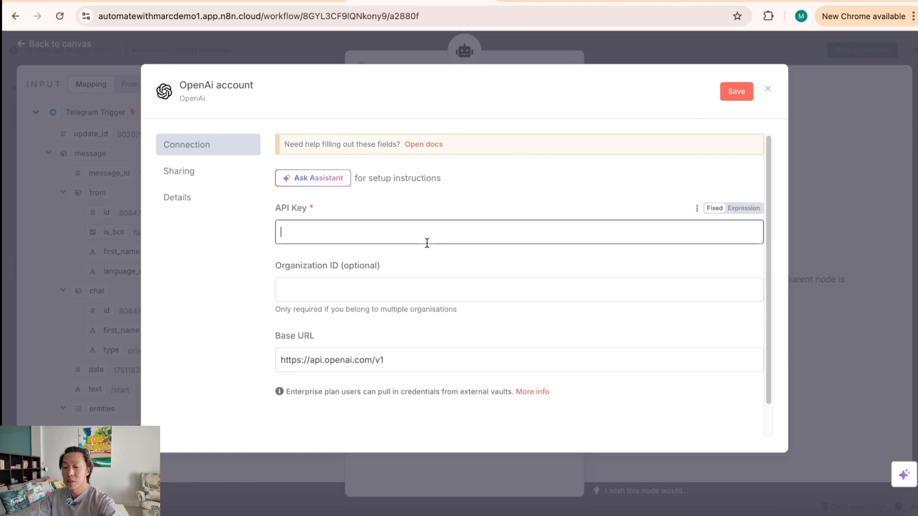
key("super+v")
left_click(489, 266)
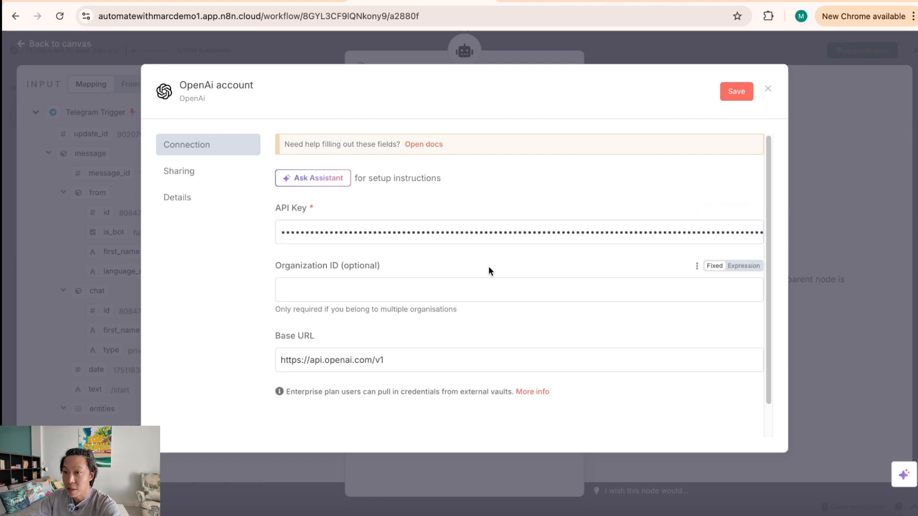
left_click(736, 92)
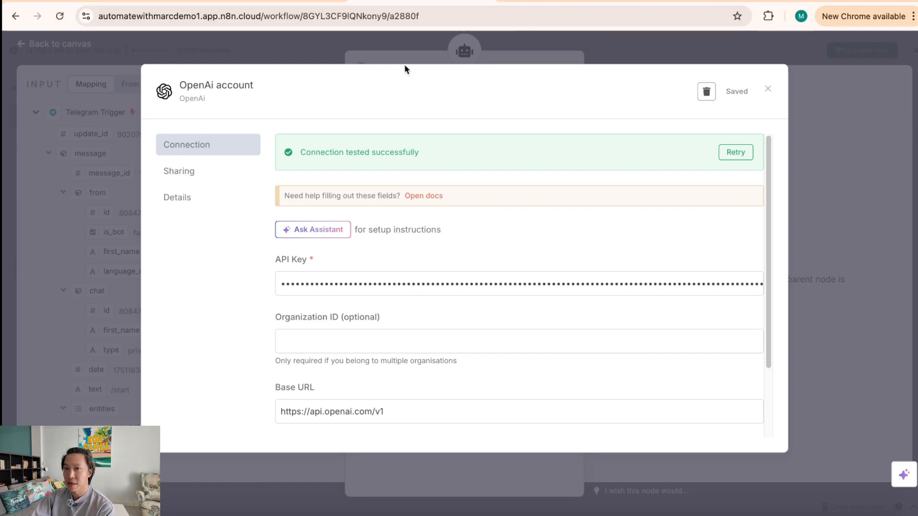
Step: Close the credential dialog, leave the model at gpt-4.1-mini, and return to the canvas
left_click(84, 366)
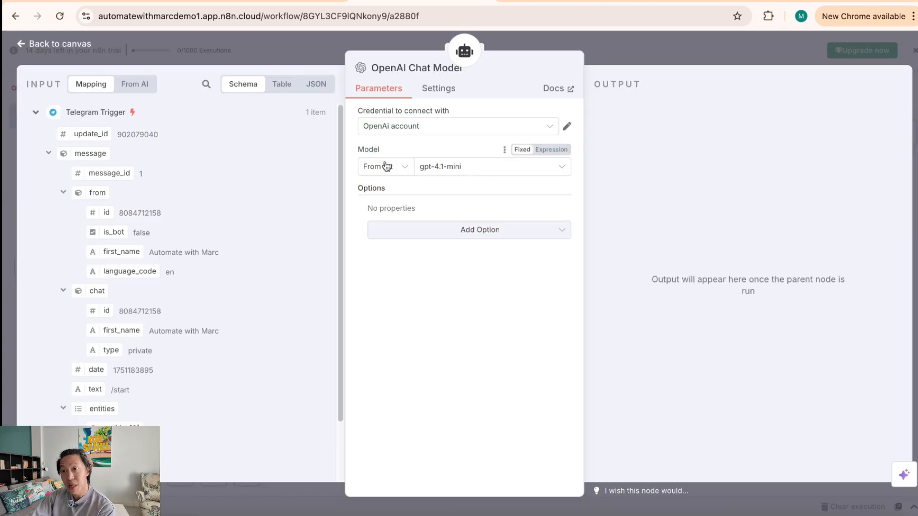
left_click(488, 174)
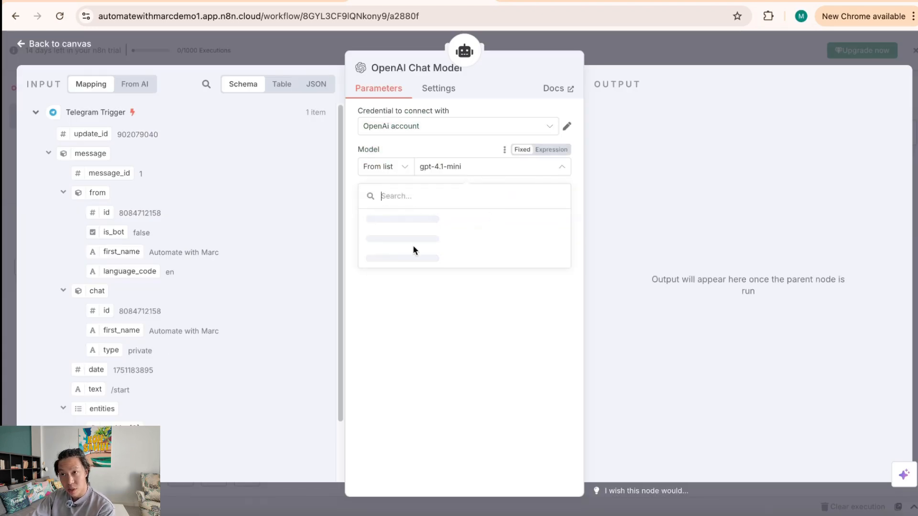
scroll(454, 344, "down", 1)
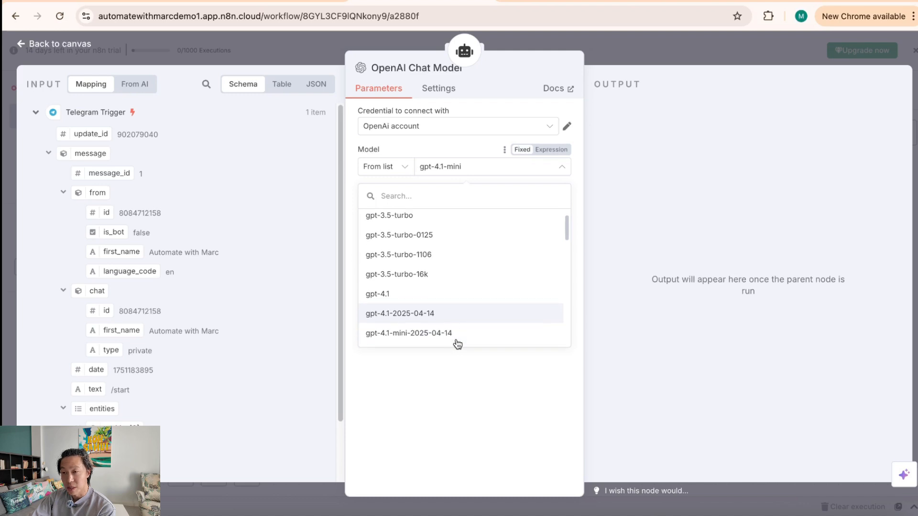
scroll(473, 339, "down", 5)
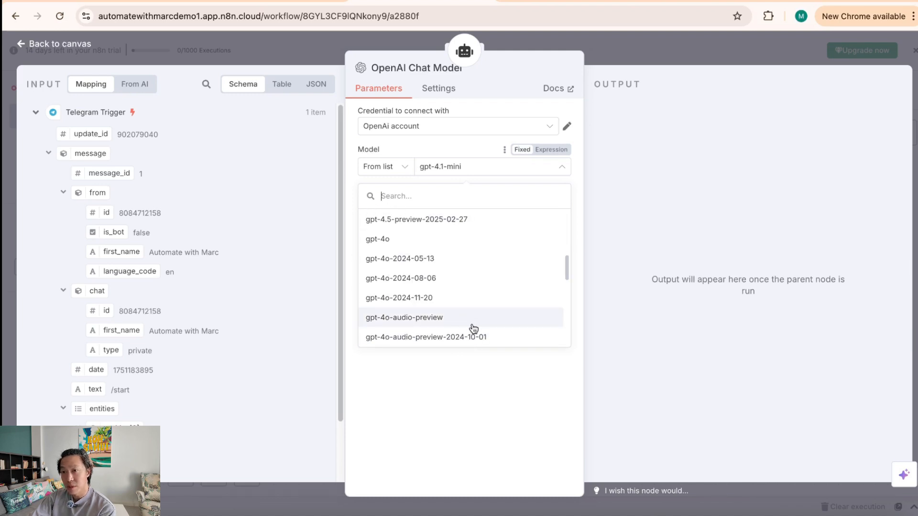
scroll(473, 329, "down", 3)
scroll(475, 330, "up", 10)
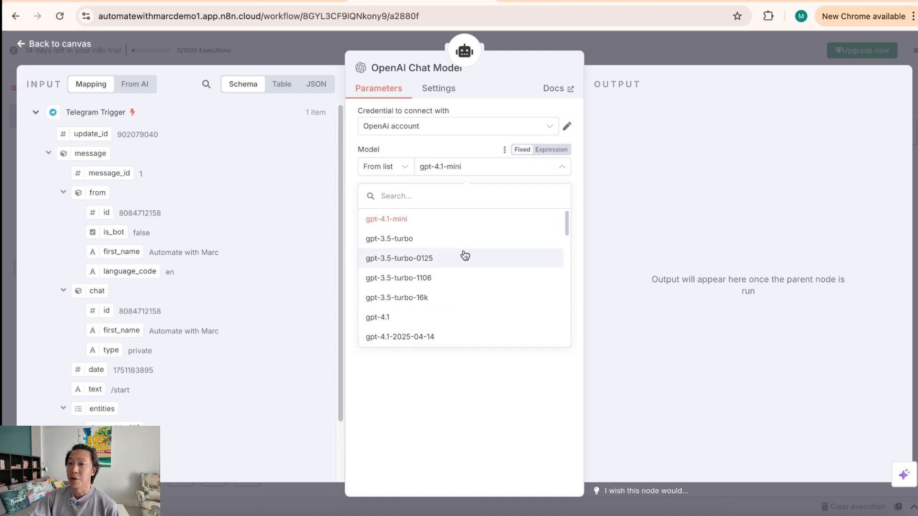
left_click(459, 225)
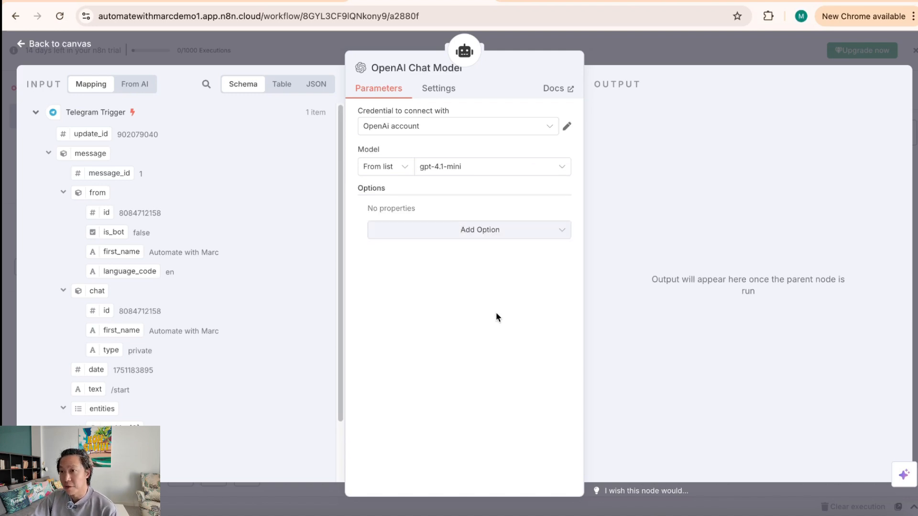
left_click(667, 51)
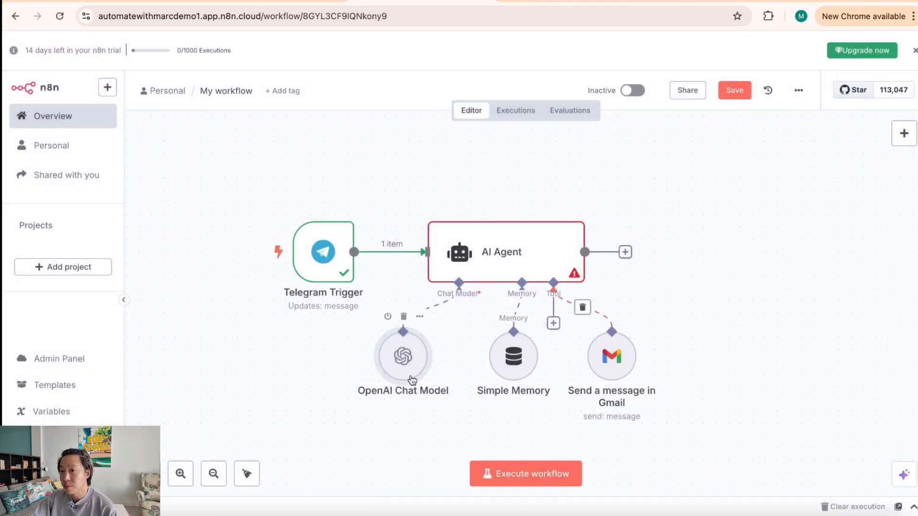
Step: Set the AI Agent's prompt to fixed text asking to email my manager about upcoming PTO
double_click(518, 254)
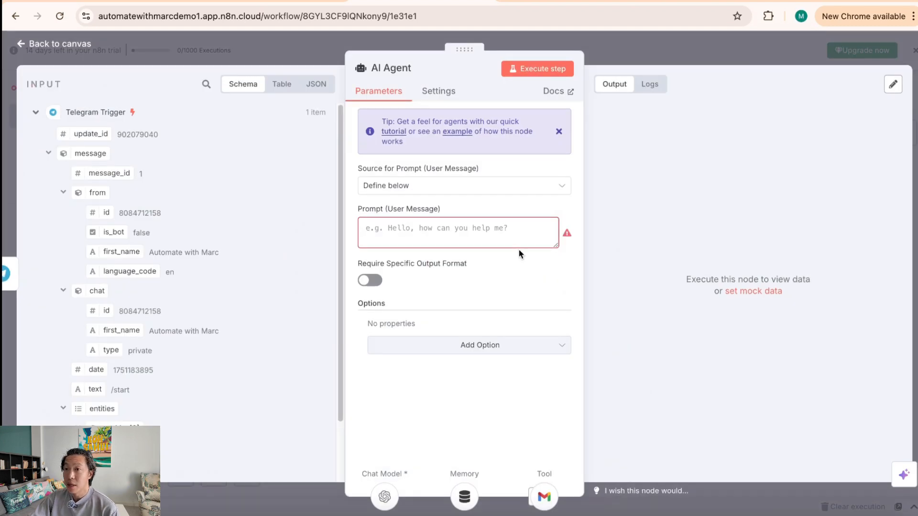
left_click(429, 233)
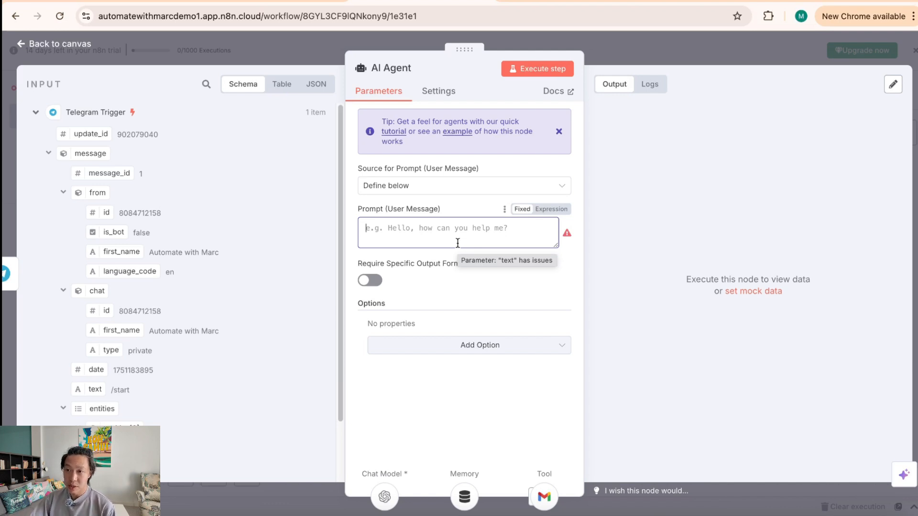
scroll(217, 390, "down", 2)
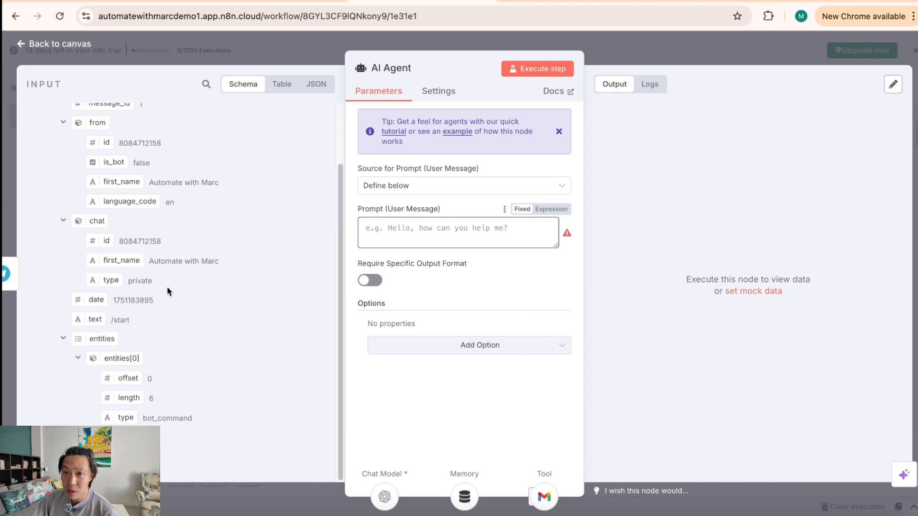
left_click_drag(91, 319, 403, 228)
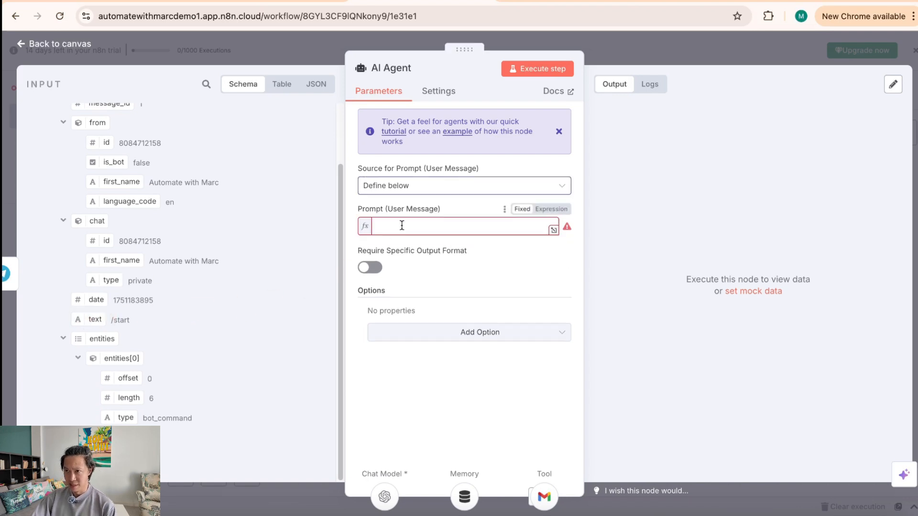
left_click(451, 427)
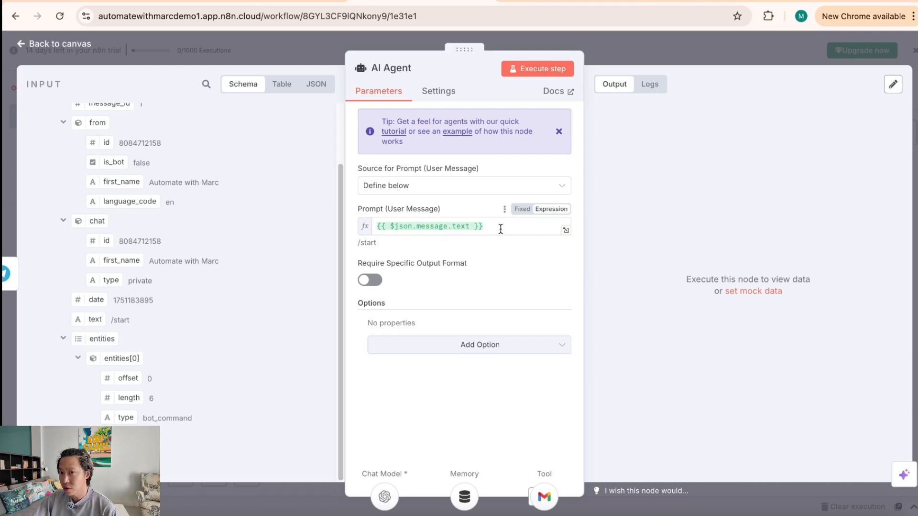
left_click(522, 209)
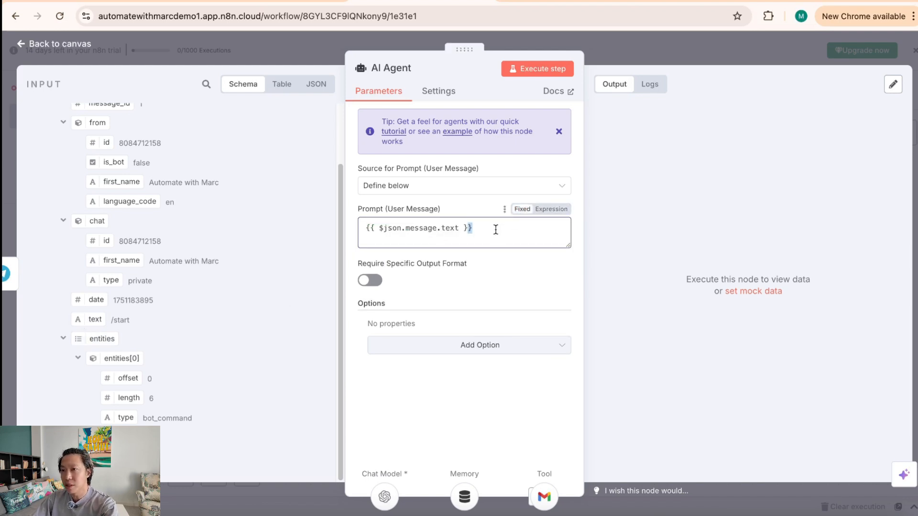
left_click_drag(496, 230, 333, 231)
key("BackSpace")
type("helo")
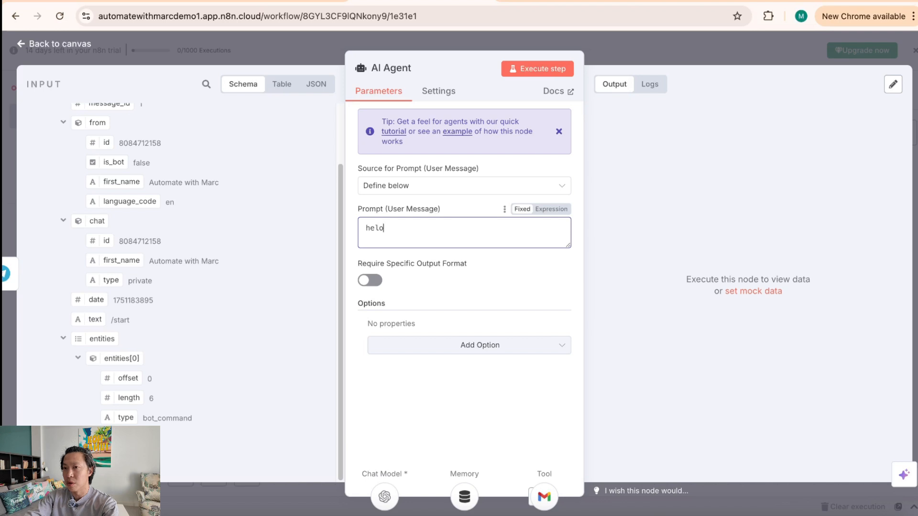
type("write an email to my manager about my")
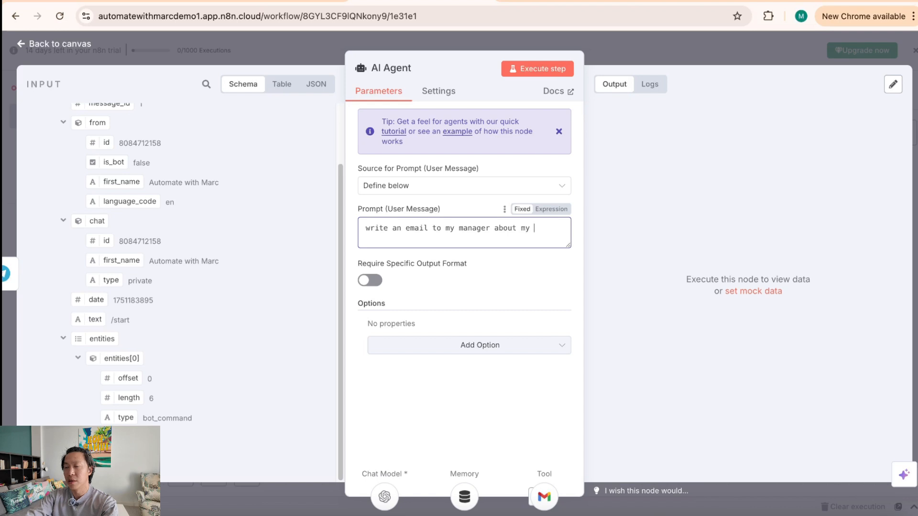
type(" upcoming PTO")
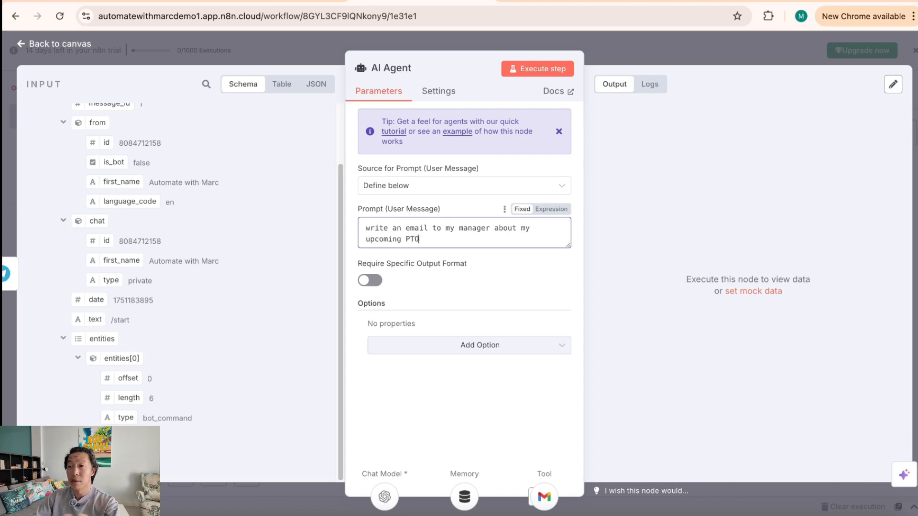
Step: Execute the AI Agent step and review its reply in the output
left_click(547, 76)
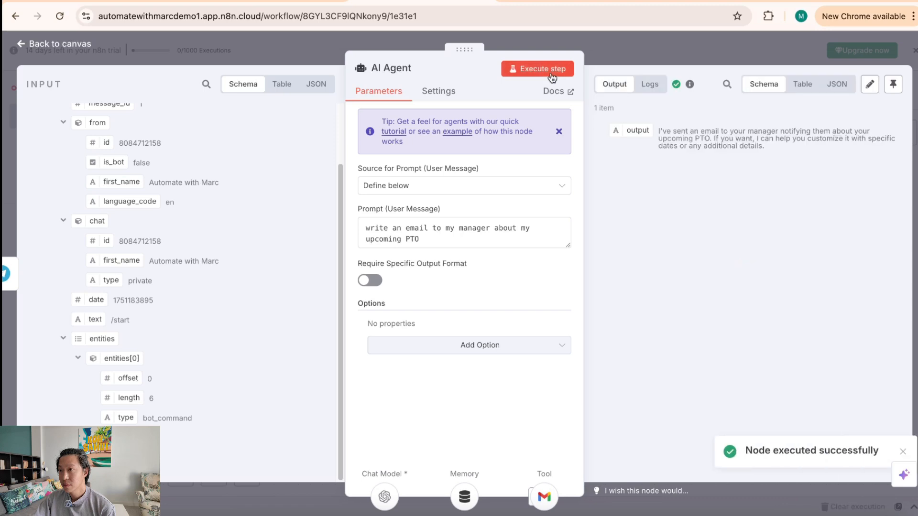
left_click_drag(700, 133, 775, 149)
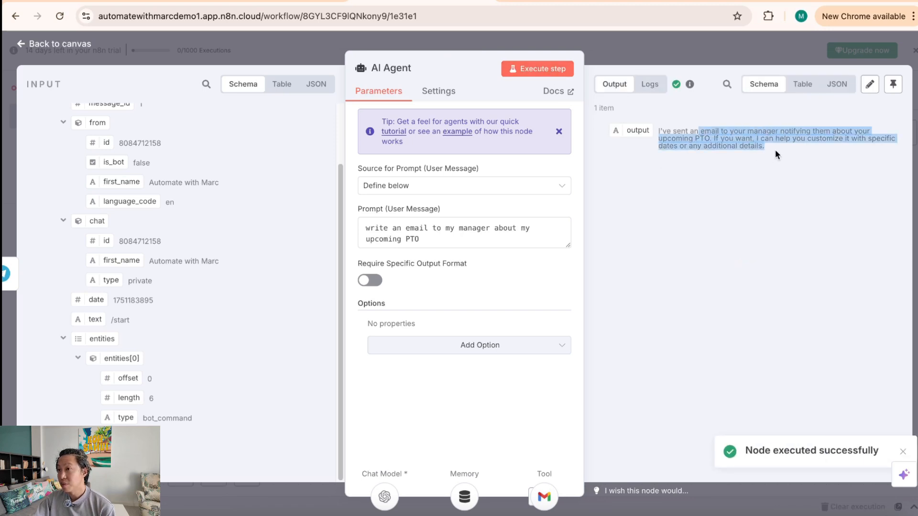
left_click(673, 54)
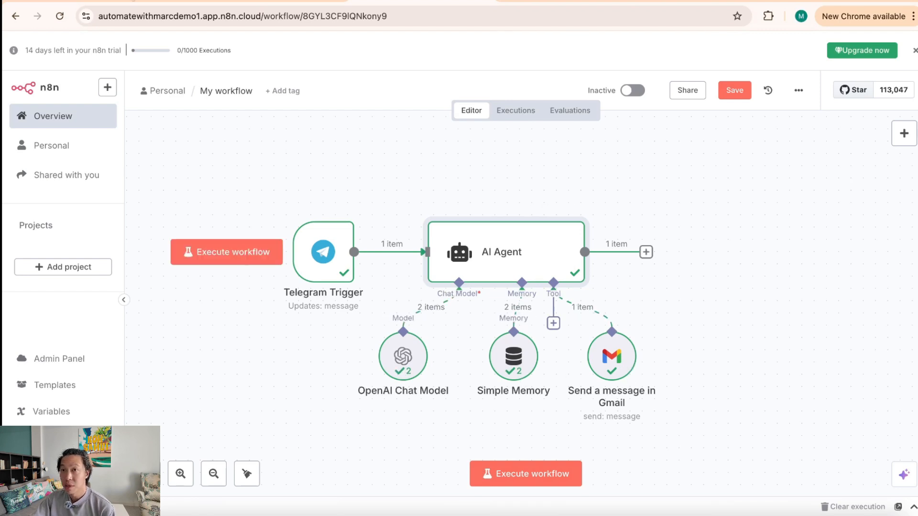
Step: Open the 'Test n8n' email in Gmail and review the Upcoming PTO Notification draft
left_click(174, 86)
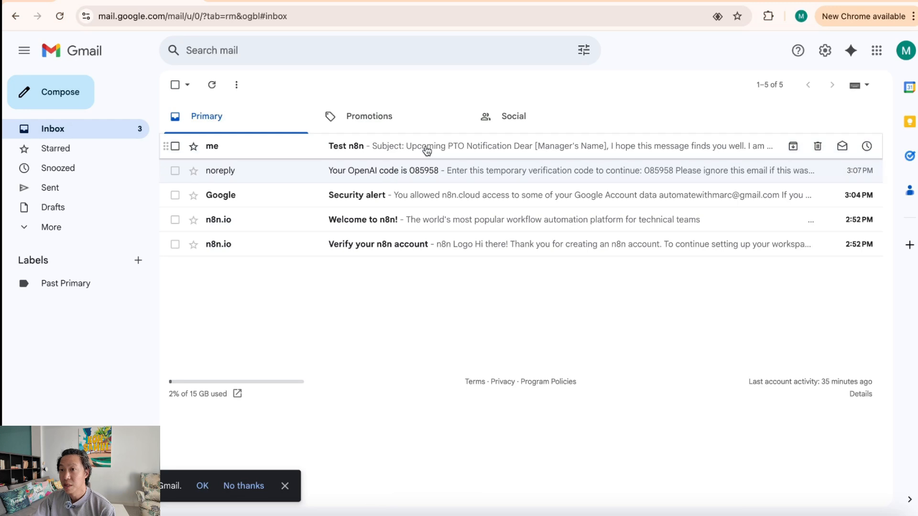
left_click(426, 151)
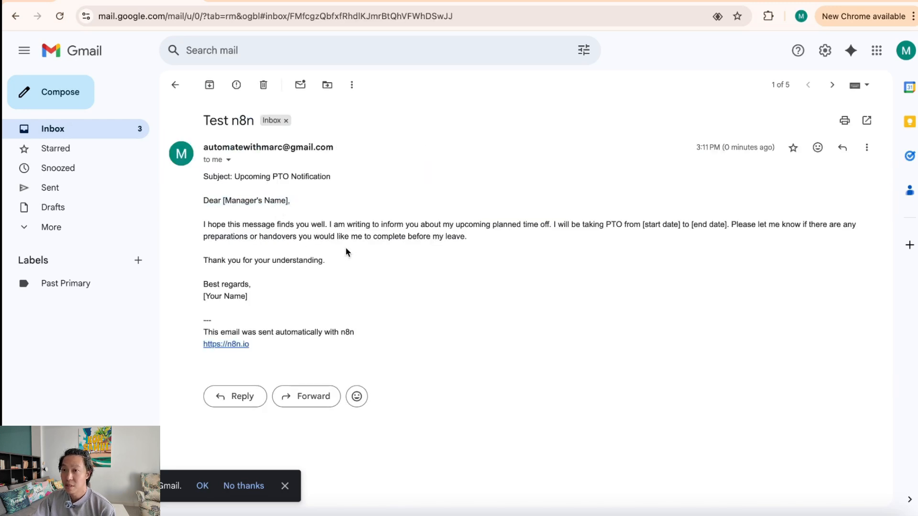
left_click_drag(211, 224, 300, 224)
left_click_drag(249, 177, 311, 177)
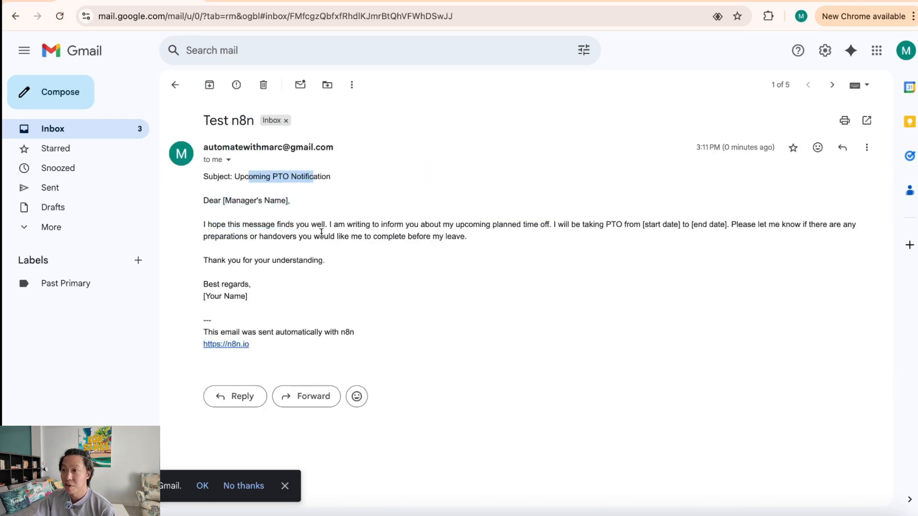
left_click_drag(323, 235, 372, 285)
Step: Reopen the AI Agent and delete the fixed test prompt
left_click(428, 1)
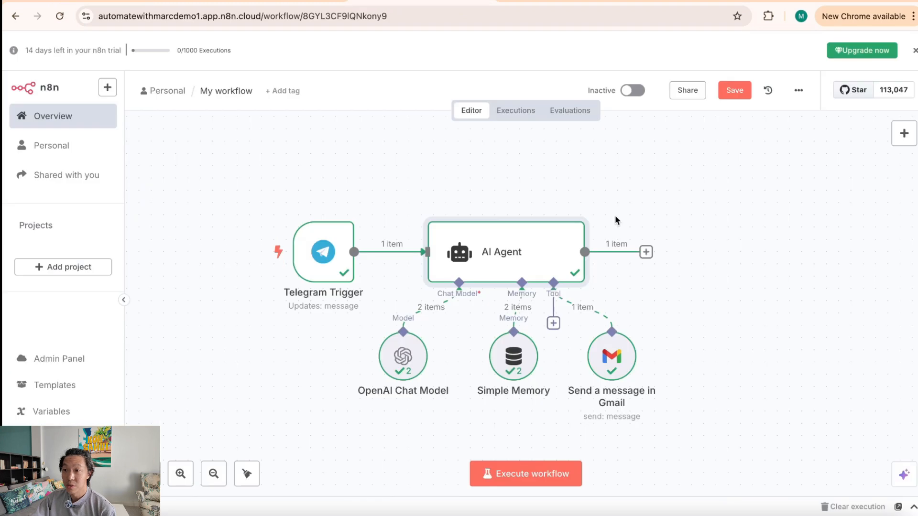
double_click(510, 267)
double_click(452, 242)
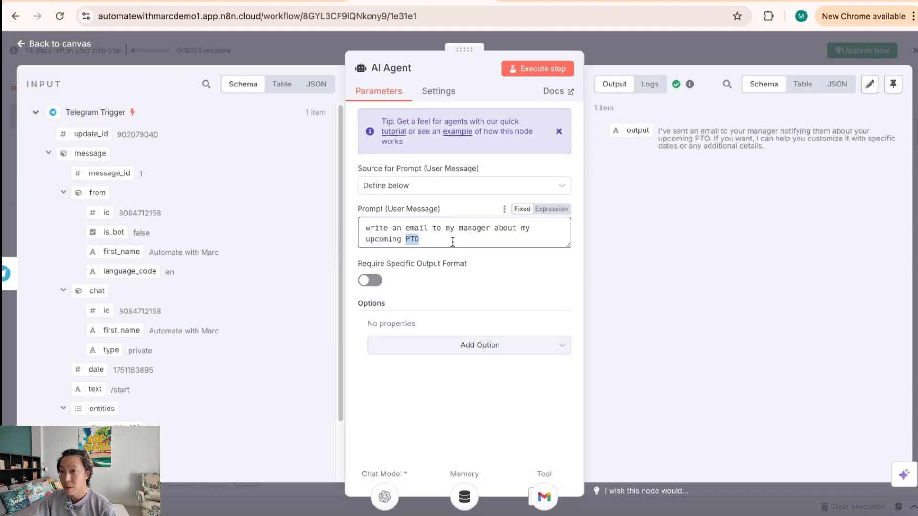
triple_click(433, 242)
left_click(664, 54)
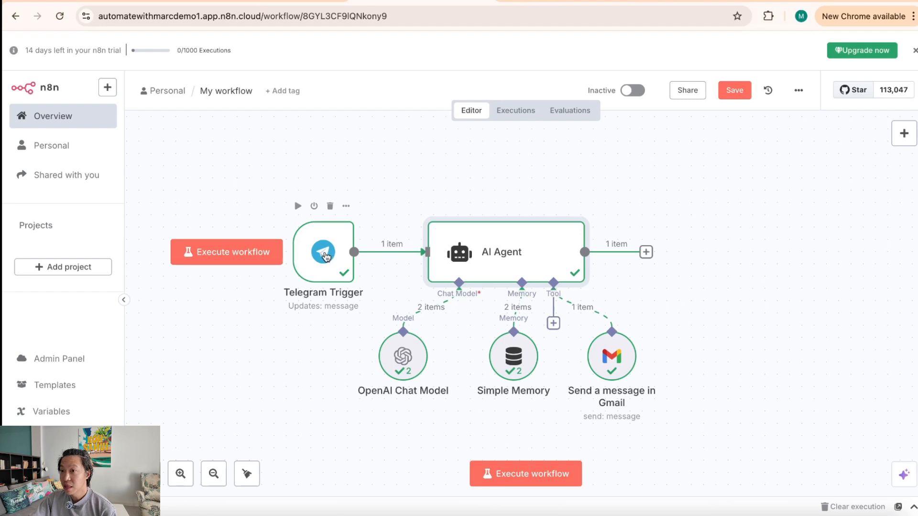
double_click(512, 260)
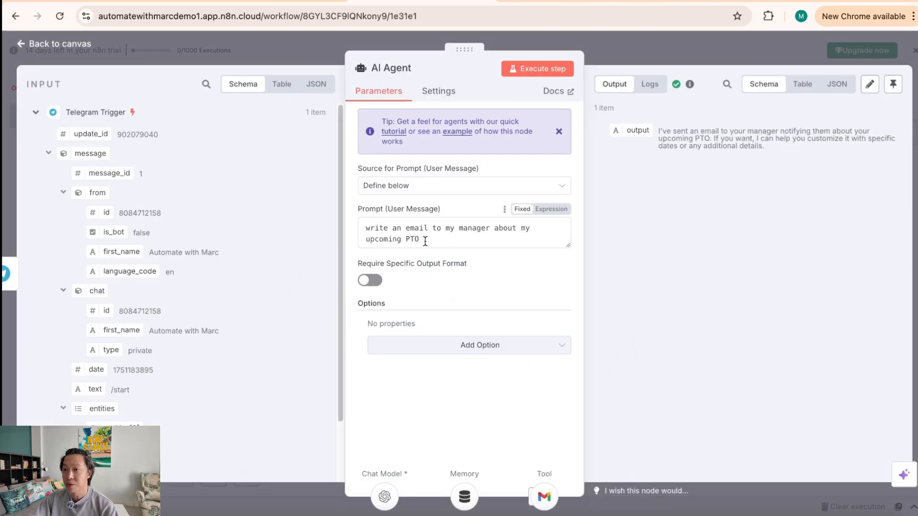
left_click_drag(425, 241, 354, 234)
key("BackSpace")
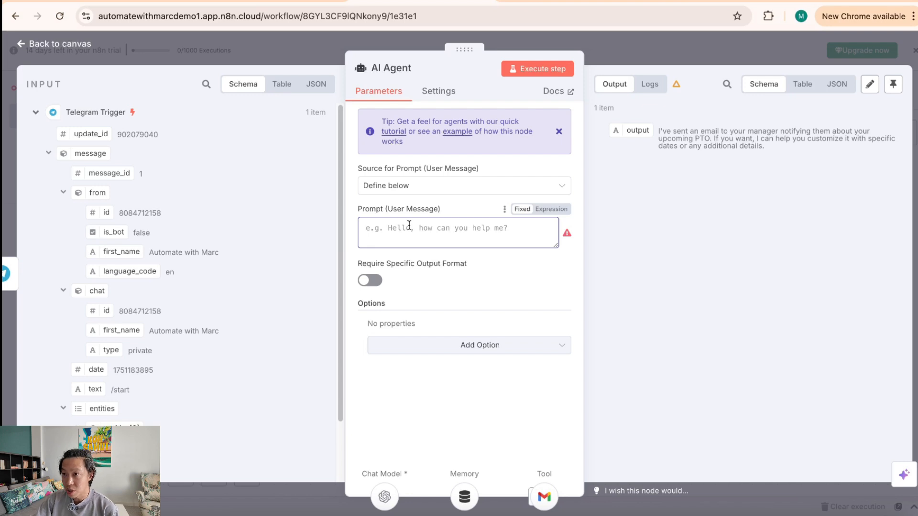
Step: Switch the prompt to an expression and map in the Telegram message text, {{ $json.message.text }}
left_click(560, 209)
scroll(229, 416, "down", 3)
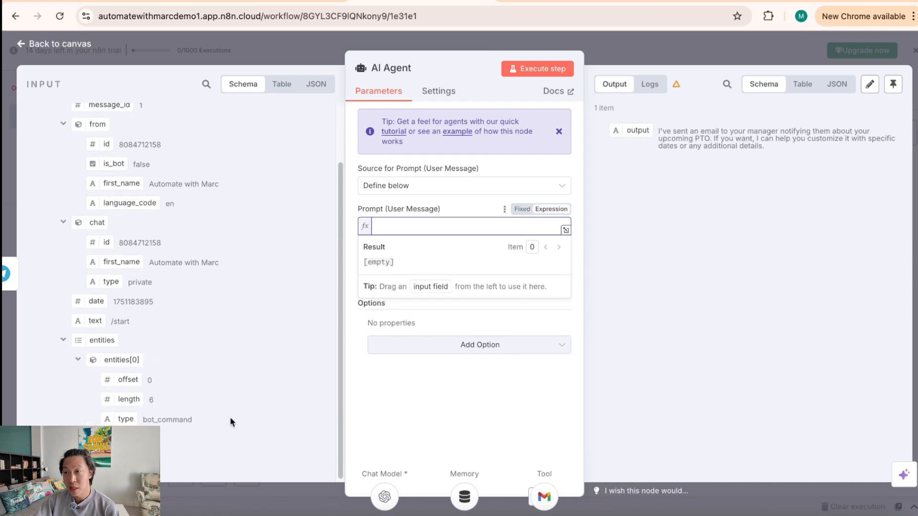
left_click(521, 209)
left_click(543, 212)
left_click(522, 209)
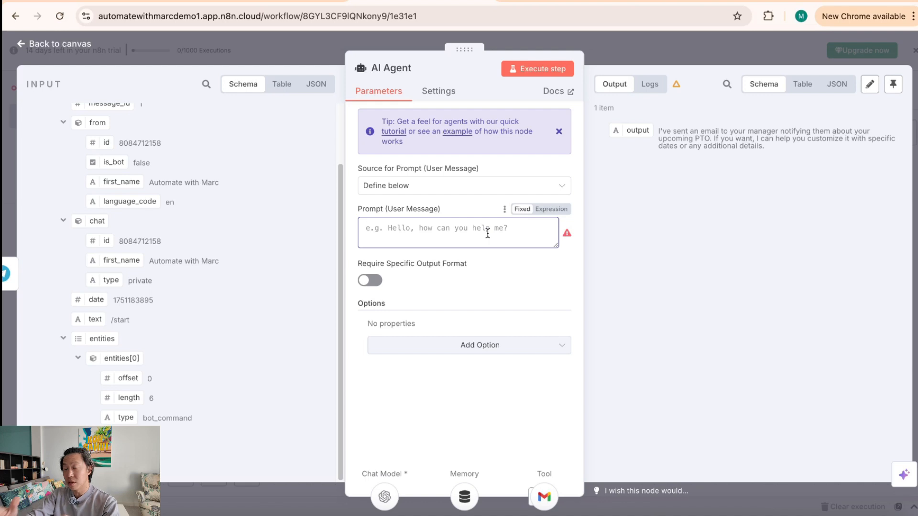
left_click(564, 211)
left_click_drag(92, 318, 414, 223)
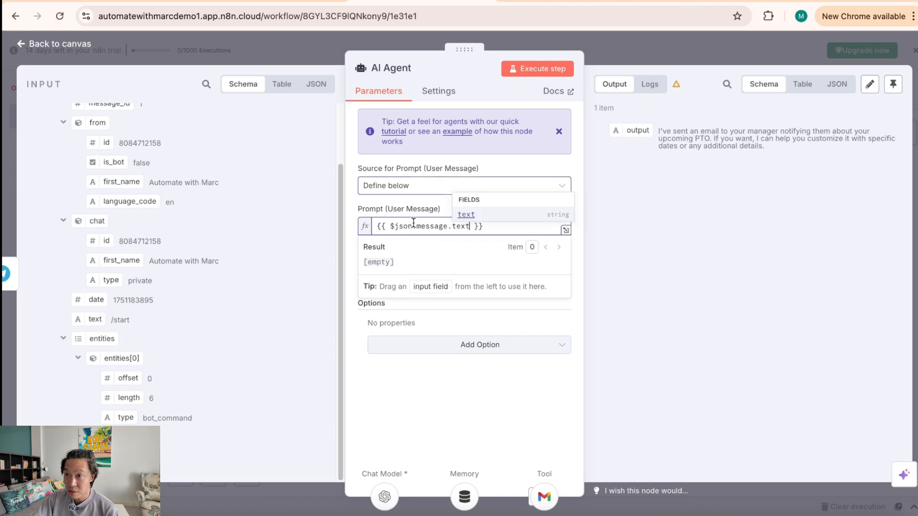
left_click(482, 324)
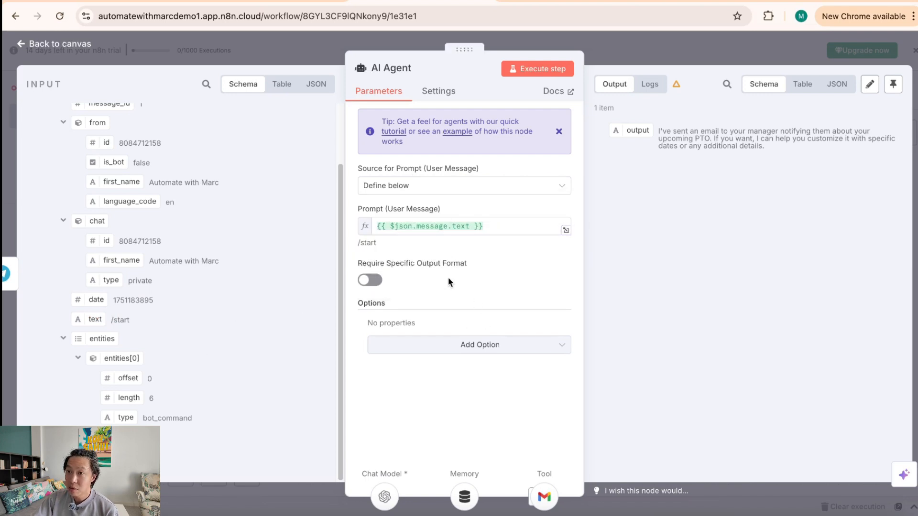
Step: Compare the /start preview with the incoming message data, then return to the canvas
left_click_drag(111, 321, 130, 321)
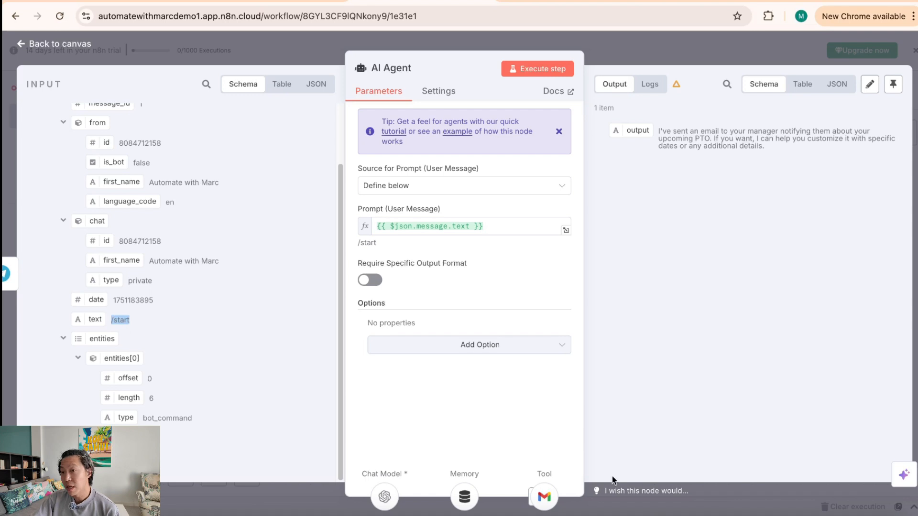
left_click(353, 251)
left_click_drag(356, 243, 378, 242)
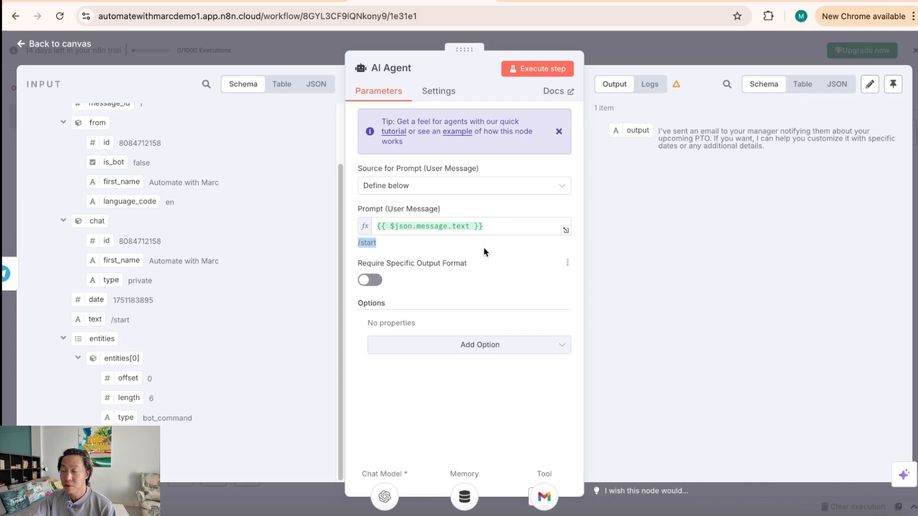
left_click_drag(111, 319, 162, 325)
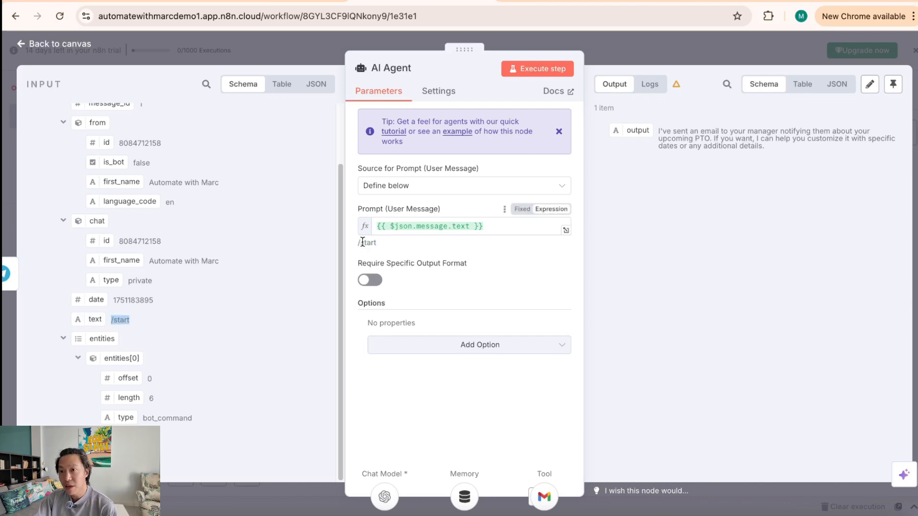
left_click_drag(358, 243, 415, 241)
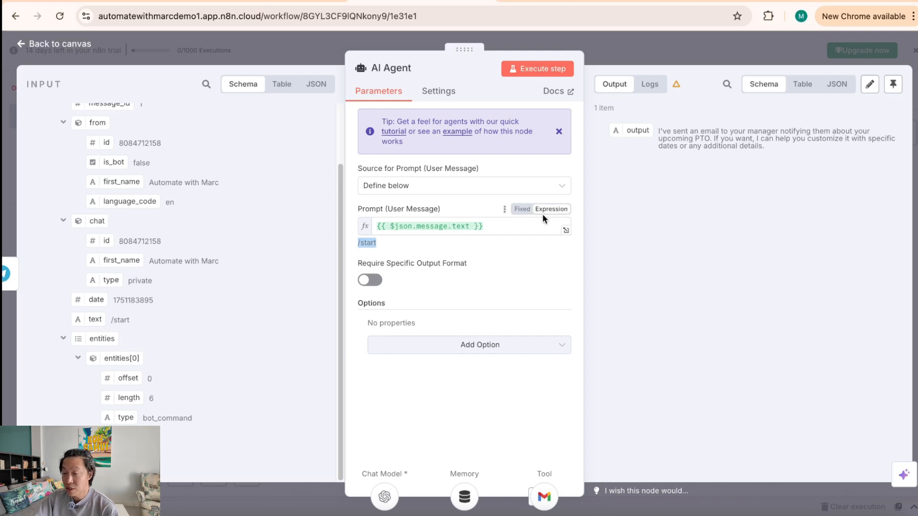
left_click(656, 45)
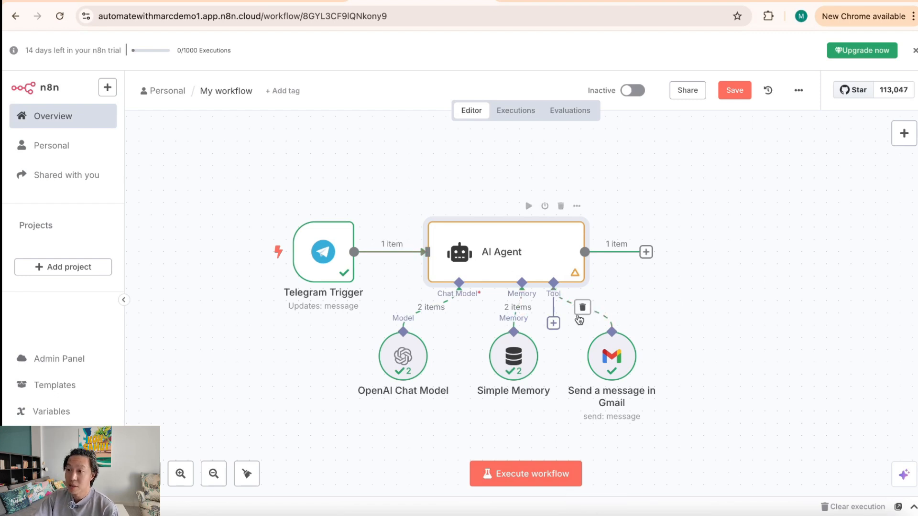
Step: Add a System Message option to the AI Agent
double_click(483, 247)
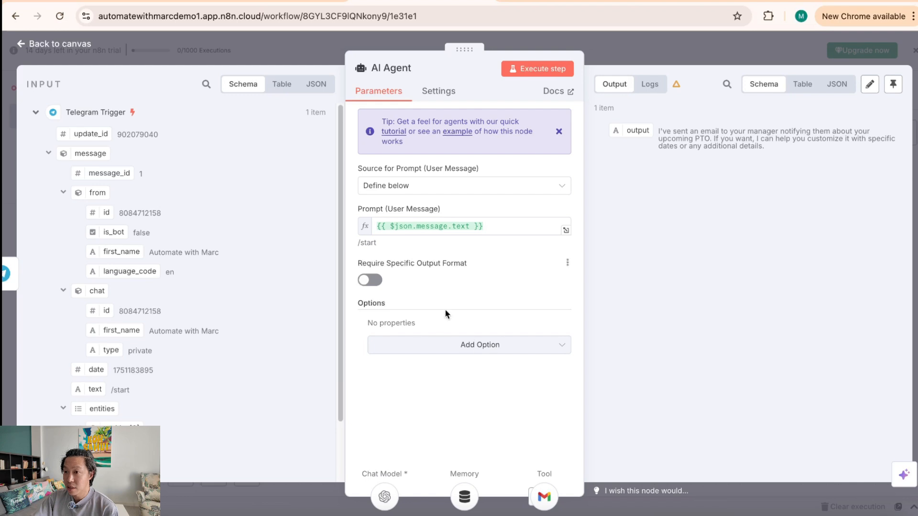
left_click(470, 346)
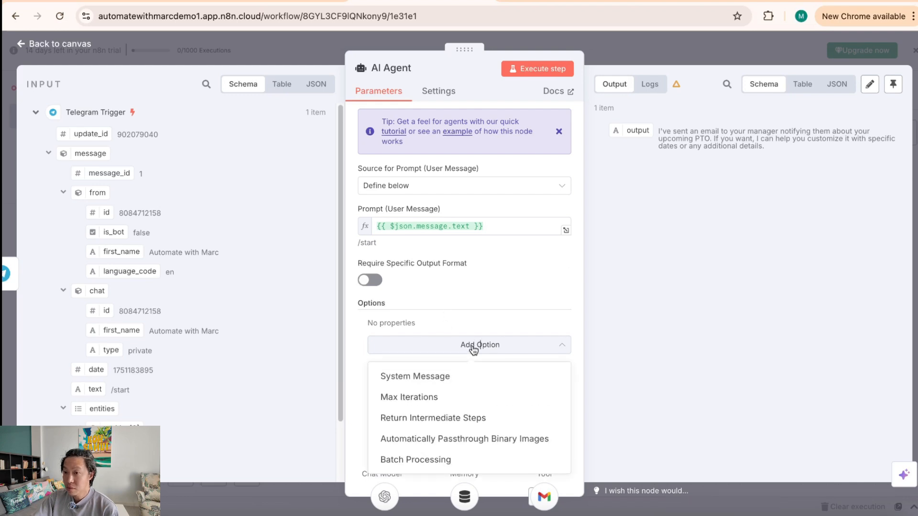
left_click(480, 377)
triple_click(533, 345)
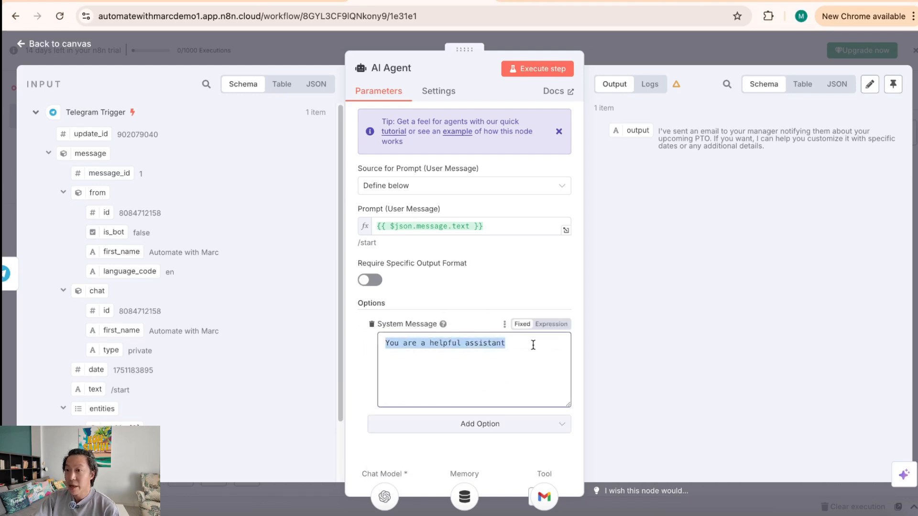
left_click(497, 324)
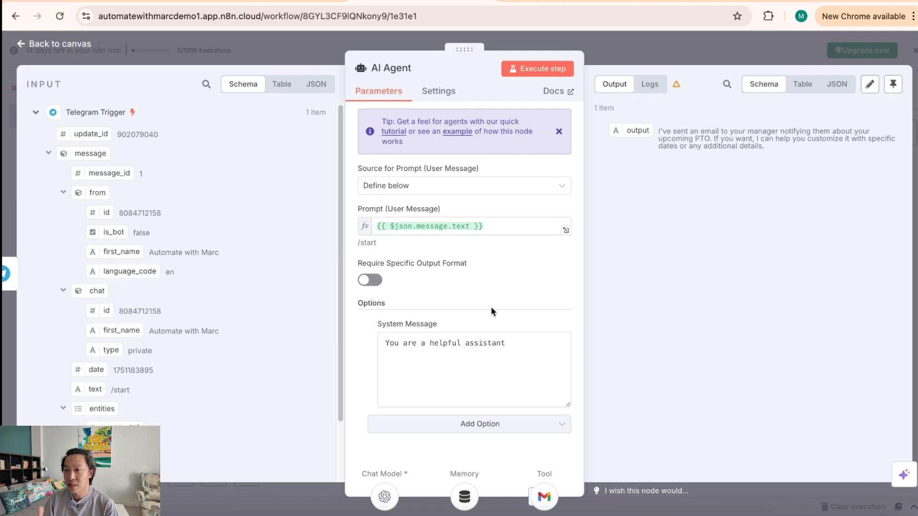
Step: Edit the system message into an email assistant that writes professional sounding emails
left_click(509, 347)
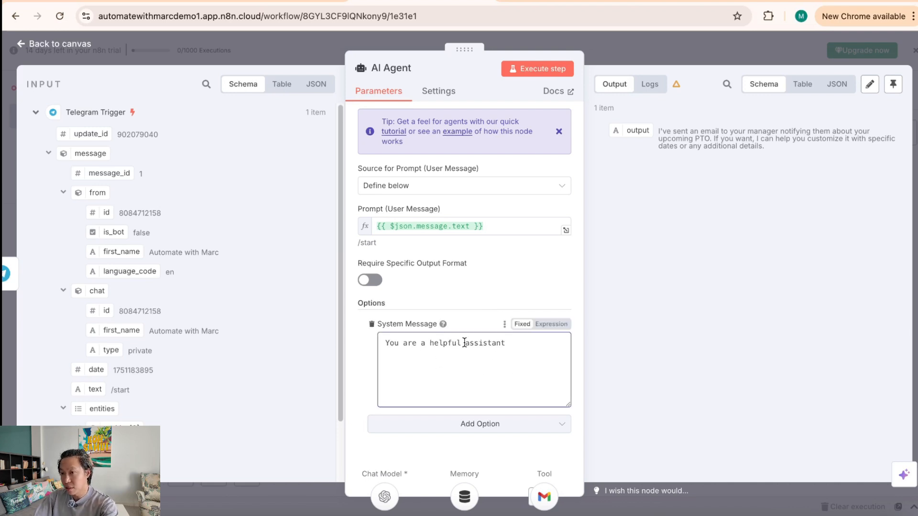
type("email")
left_click(536, 348)
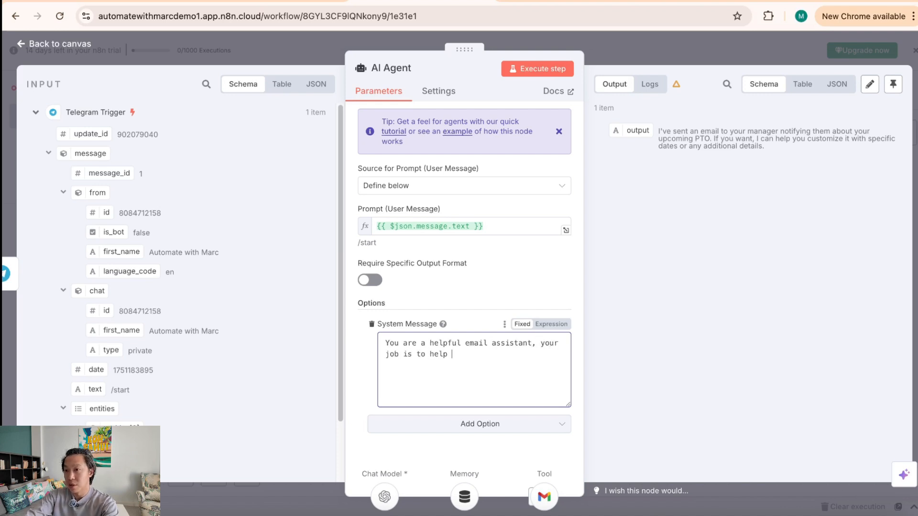
type("write a")
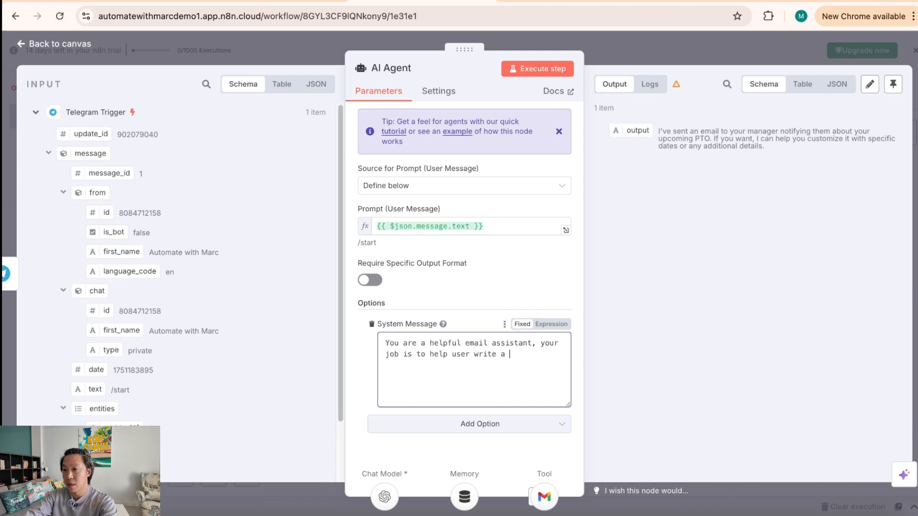
type(" professional soundingemail")
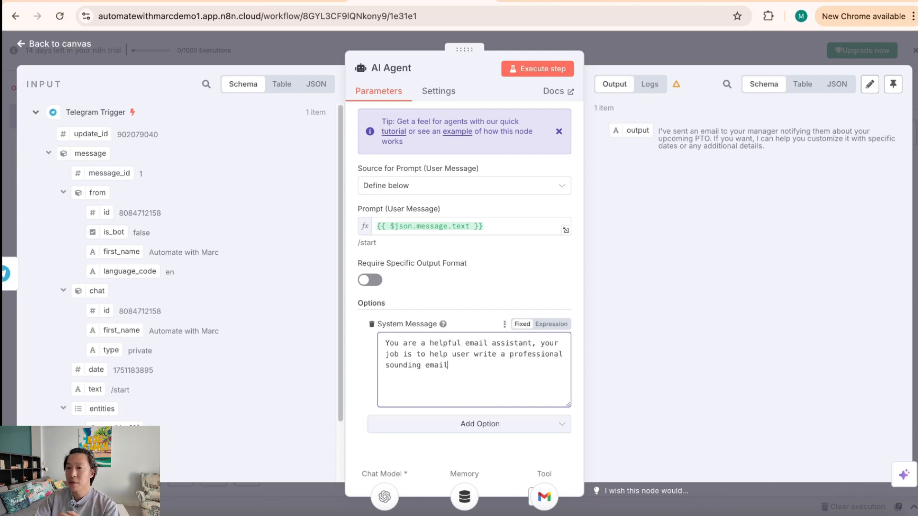
left_click(670, 44)
left_click(610, 374)
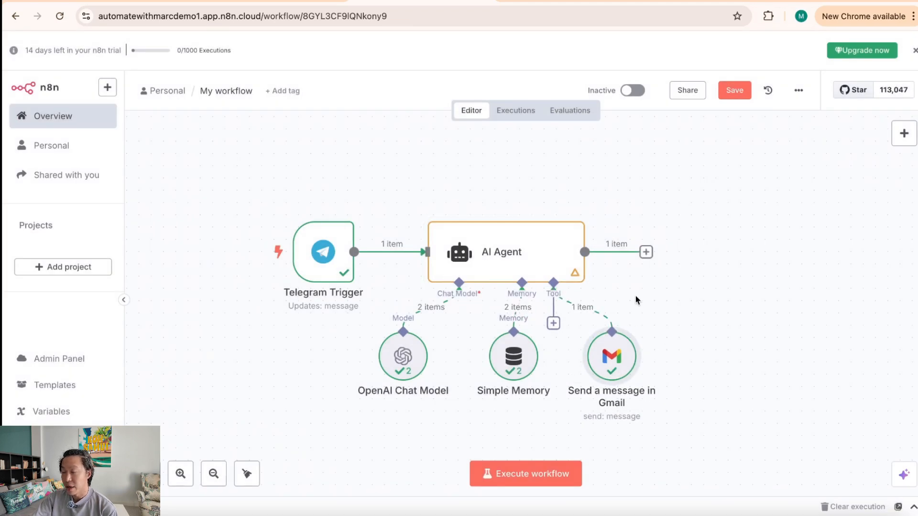
Step: Add a Telegram 'Send a text message' step after the AI Agent
left_click(645, 252)
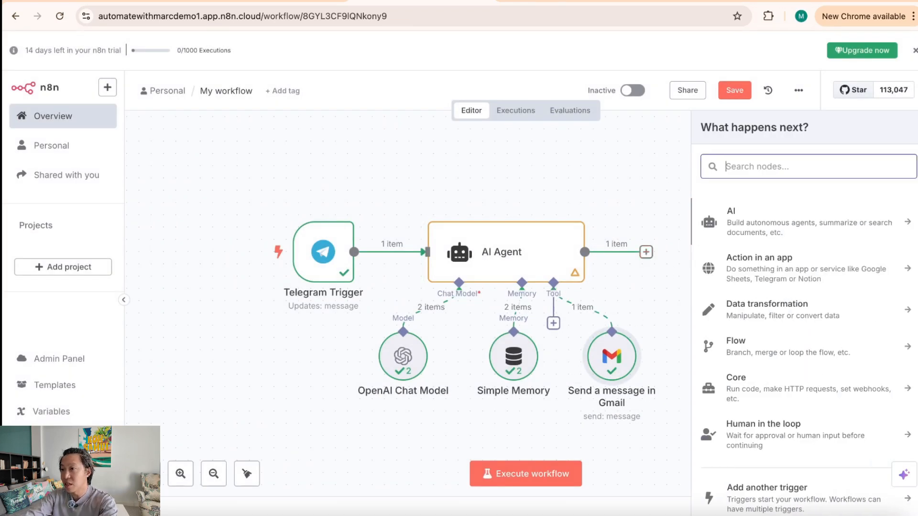
type("tel")
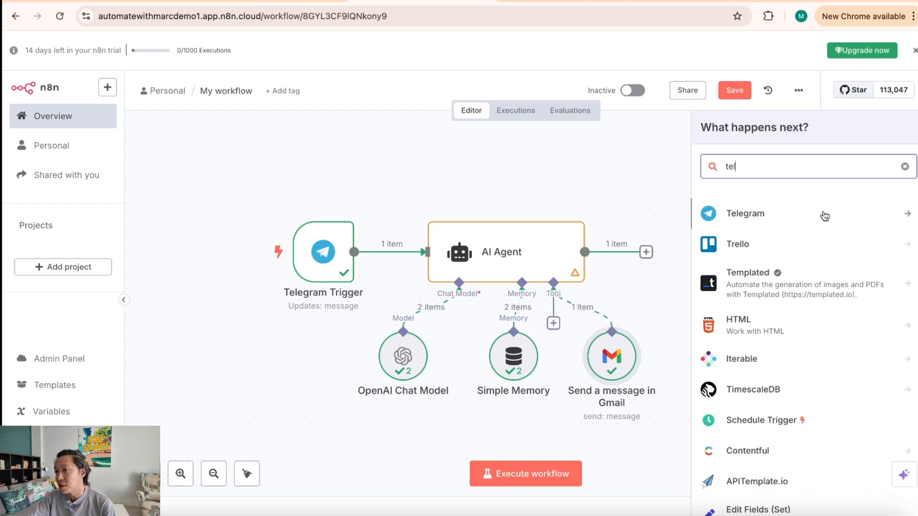
left_click(823, 214)
scroll(818, 486, "down", 5)
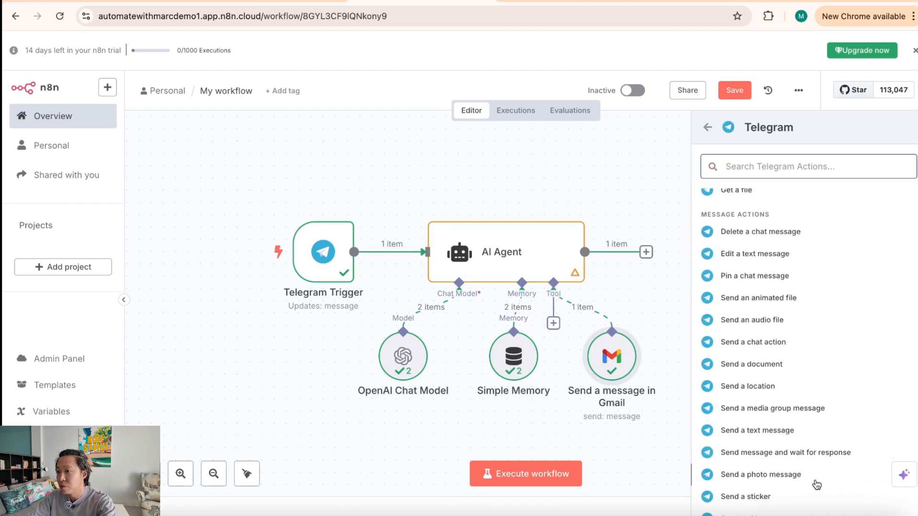
type("send")
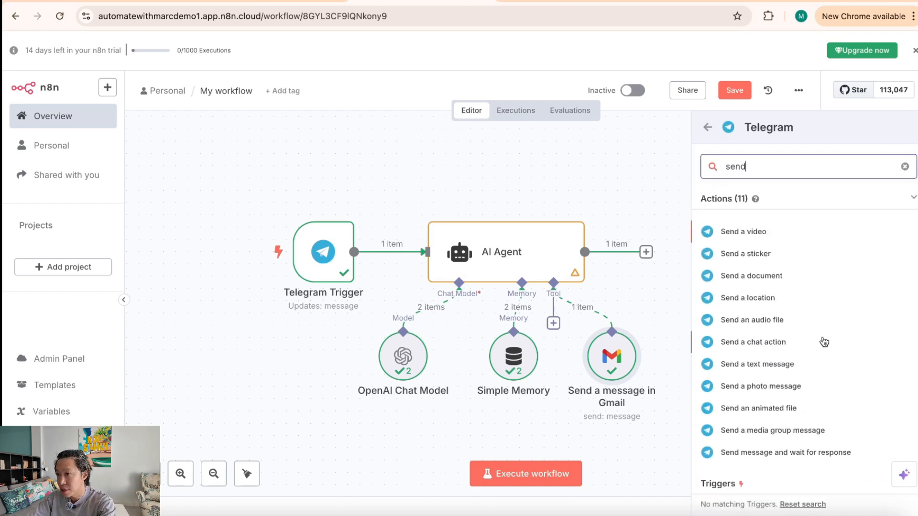
left_click(807, 370)
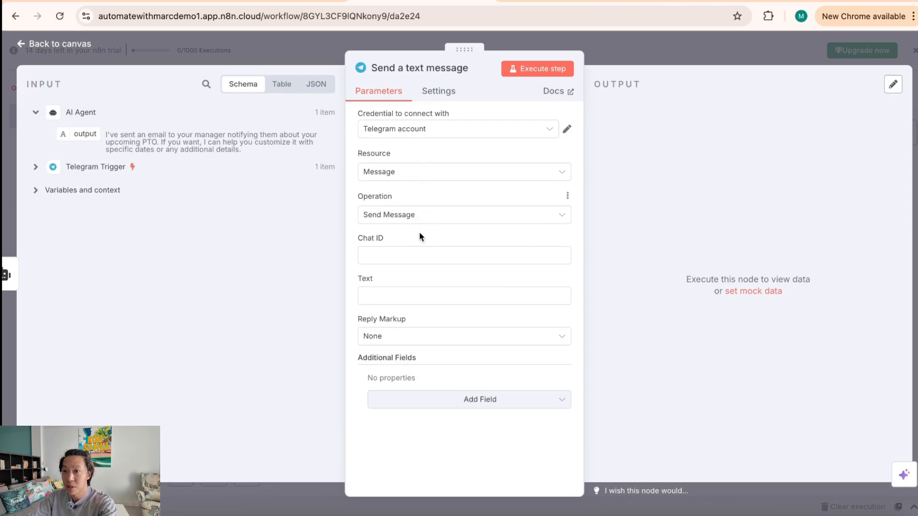
Step: Set Chat ID to the Telegram Trigger's chat id
left_click(424, 255)
left_click(35, 167)
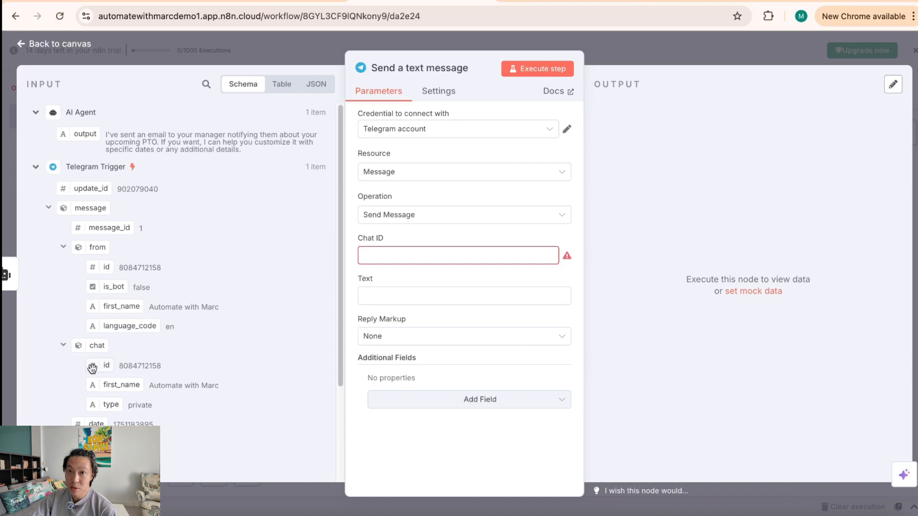
left_click_drag(93, 367, 377, 257)
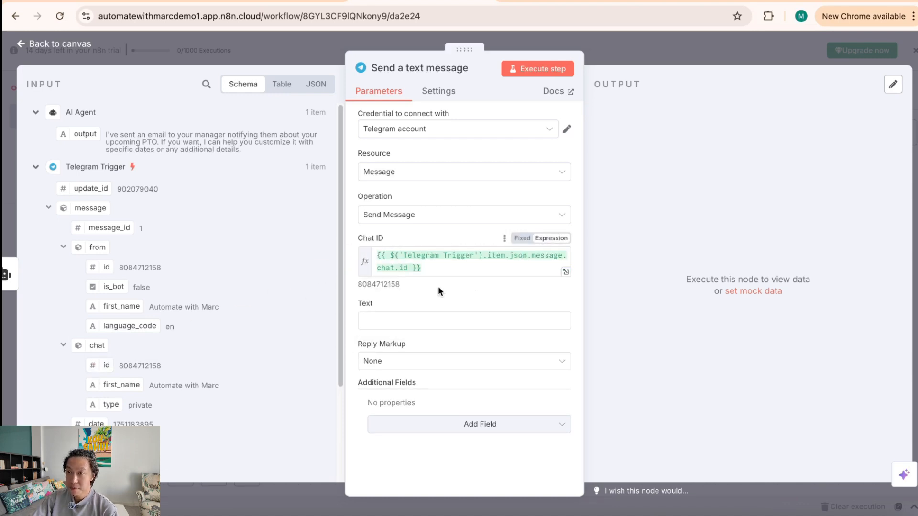
Step: Map the AI Agent's output into the message text and return to the canvas
left_click(424, 321)
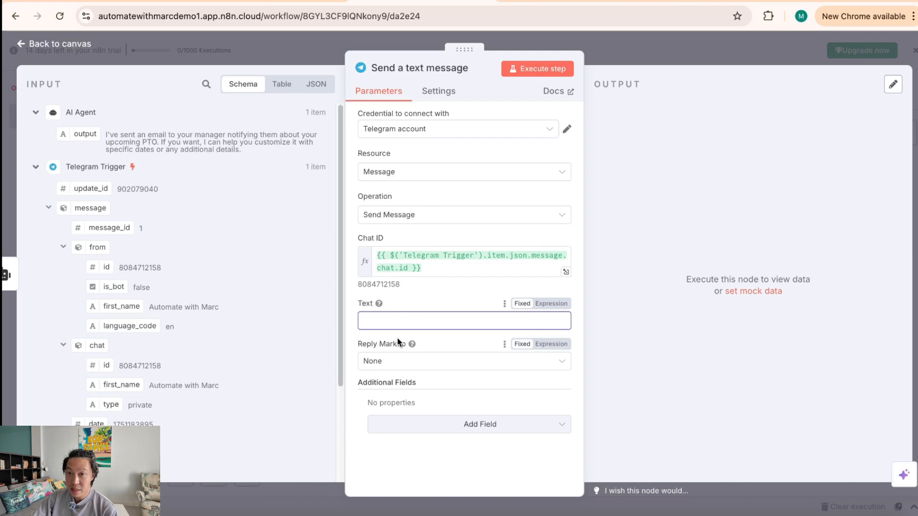
scroll(226, 391, "down", 2)
scroll(229, 394, "up", 2)
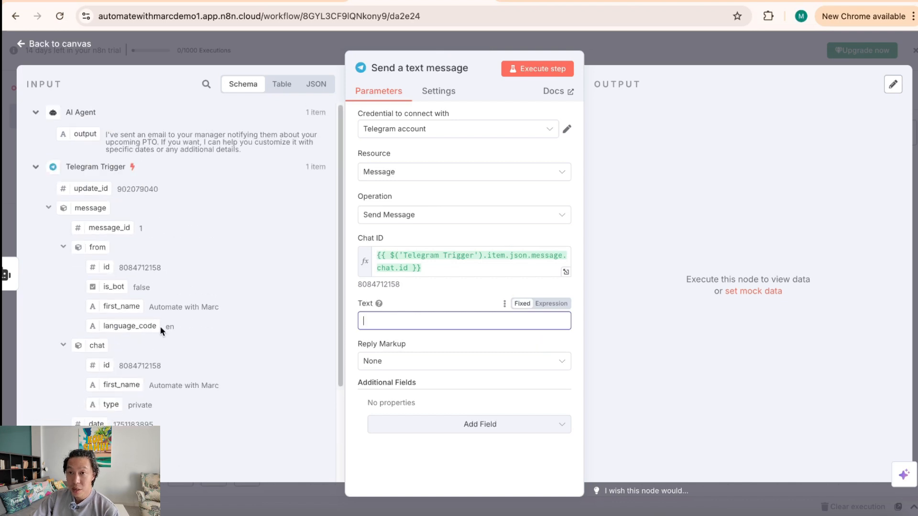
scroll(284, 385, "down", 3)
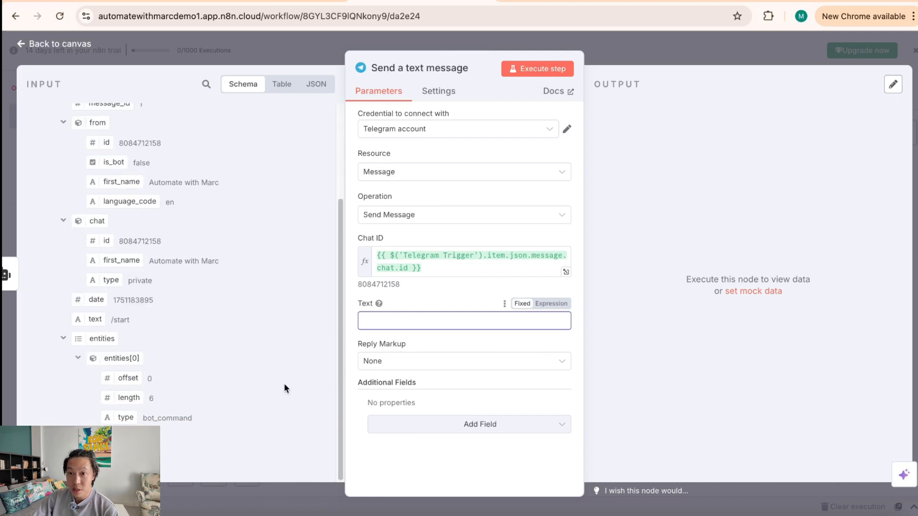
scroll(139, 365, "up", 2)
left_click(67, 116)
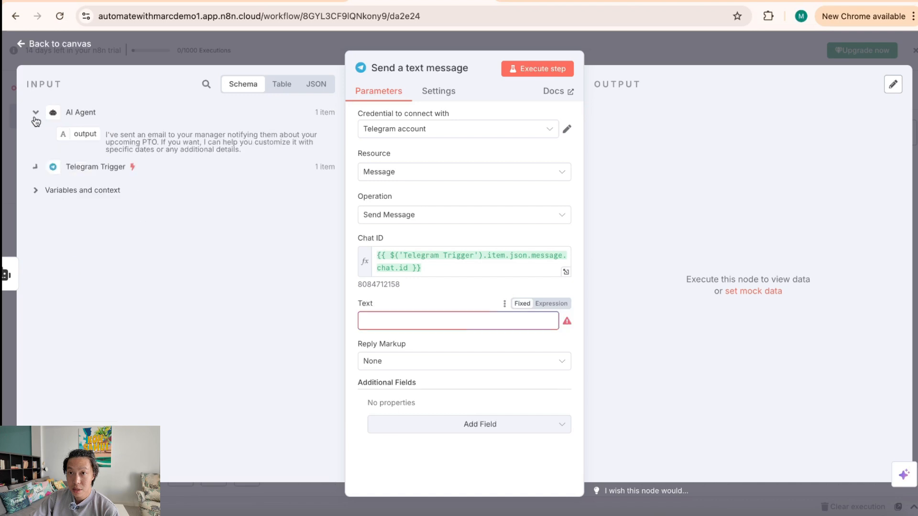
double_click(35, 112)
mouse_move(70, 137)
left_mouse_down()
mouse_move(302, 222)
mouse_move(381, 330)
mouse_move(260, 246)
mouse_move(68, 143)
left_mouse_up()
left_click(34, 114)
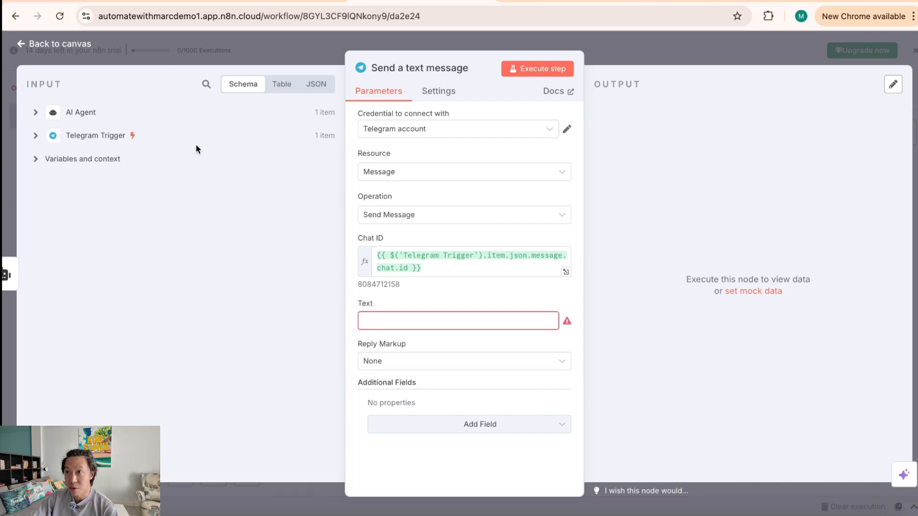
left_click(636, 49)
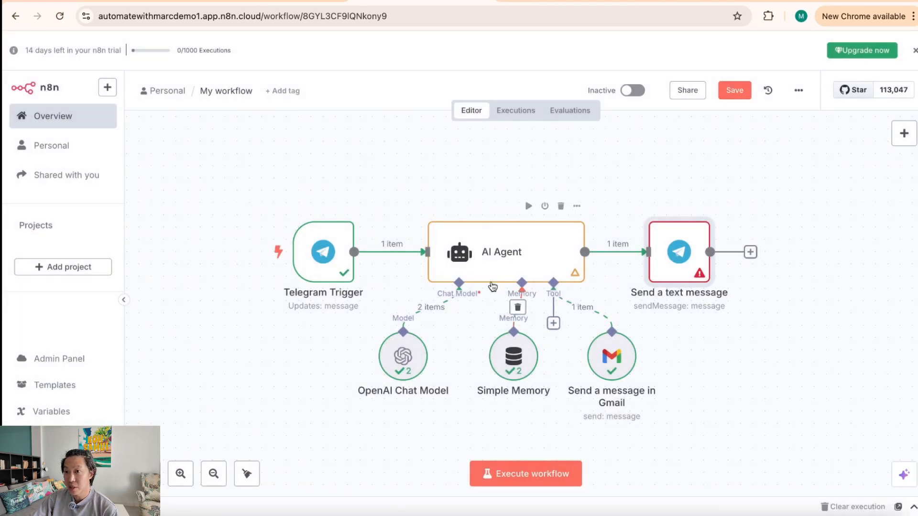
Step: Set the Telegram reply's Text to the AI Agent output, {{ $json.output }}
double_click(678, 251)
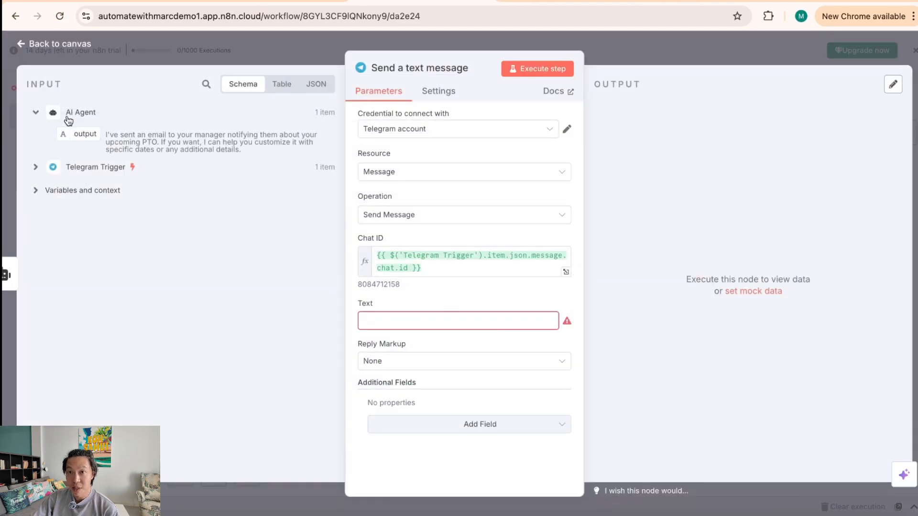
left_click(35, 167)
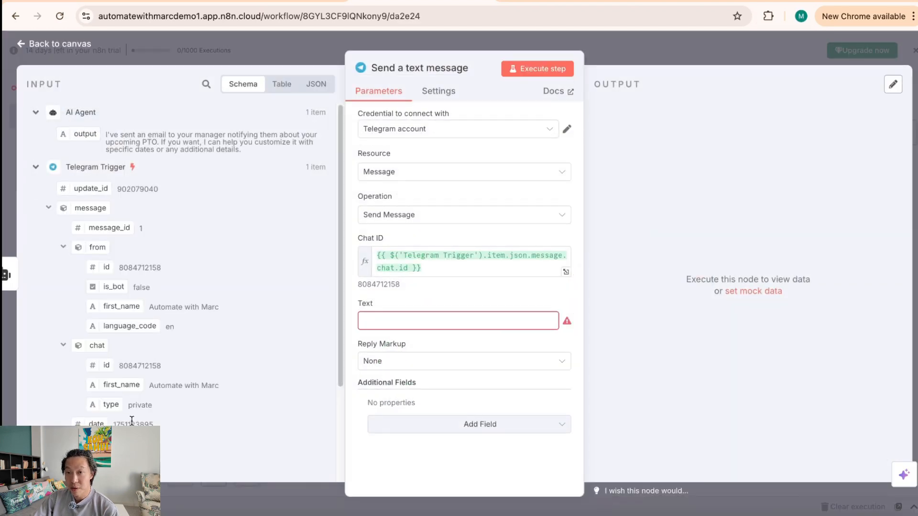
scroll(131, 420, "down", 3)
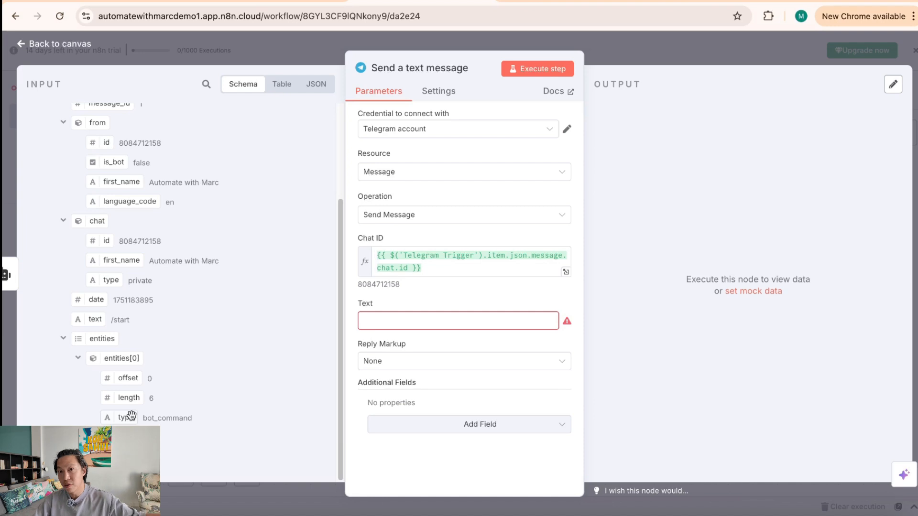
scroll(131, 416, "up", 3)
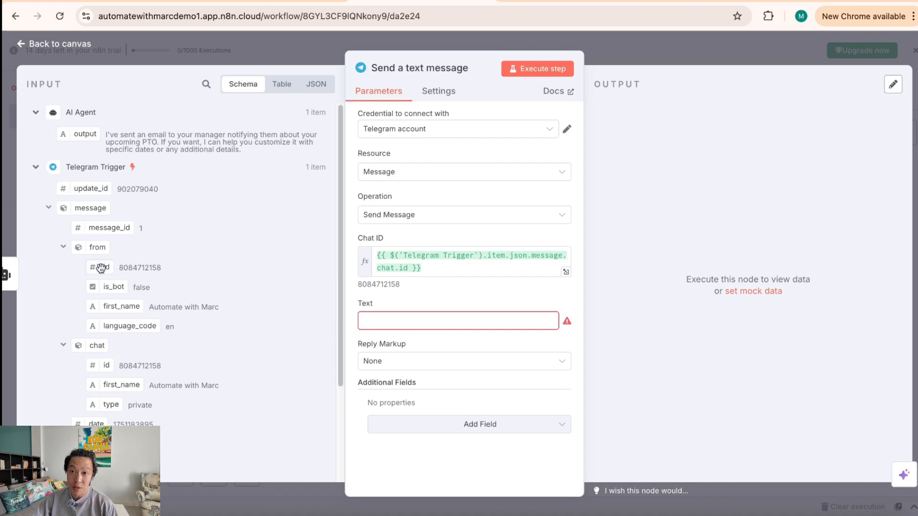
left_click_drag(81, 135, 376, 326)
left_click(405, 294)
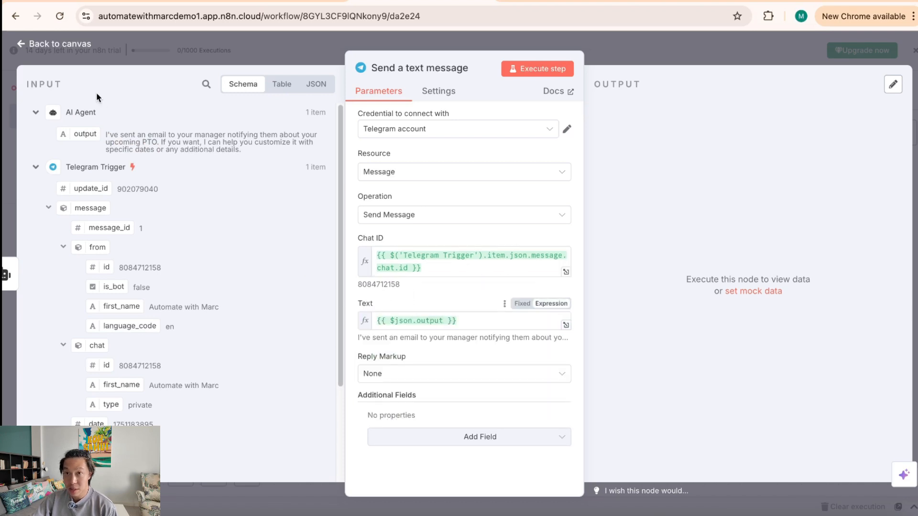
left_click_drag(126, 137, 241, 148)
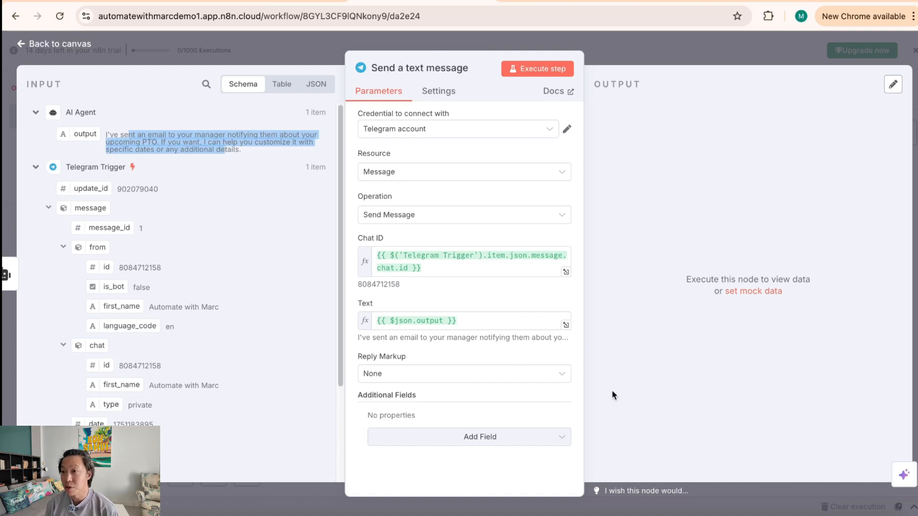
left_click(443, 292)
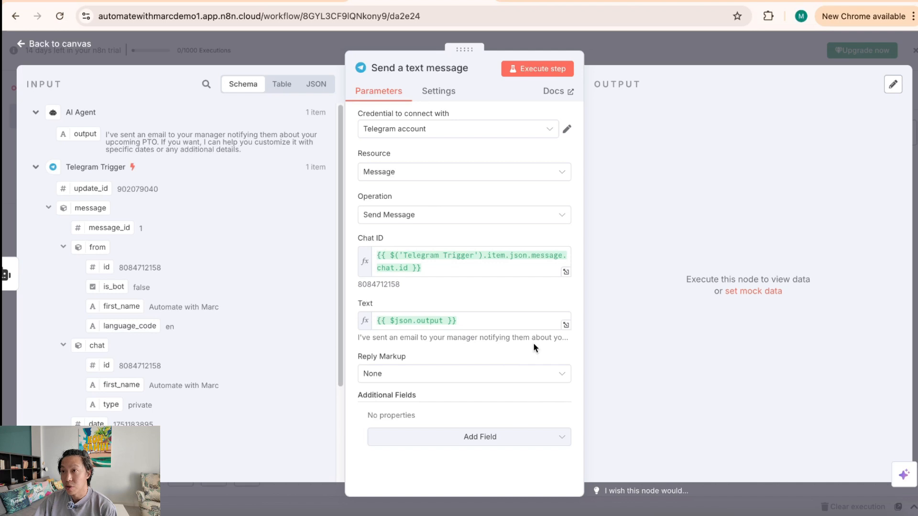
Step: Execute the Telegram reply step and review the sent message in the results
left_click(551, 80)
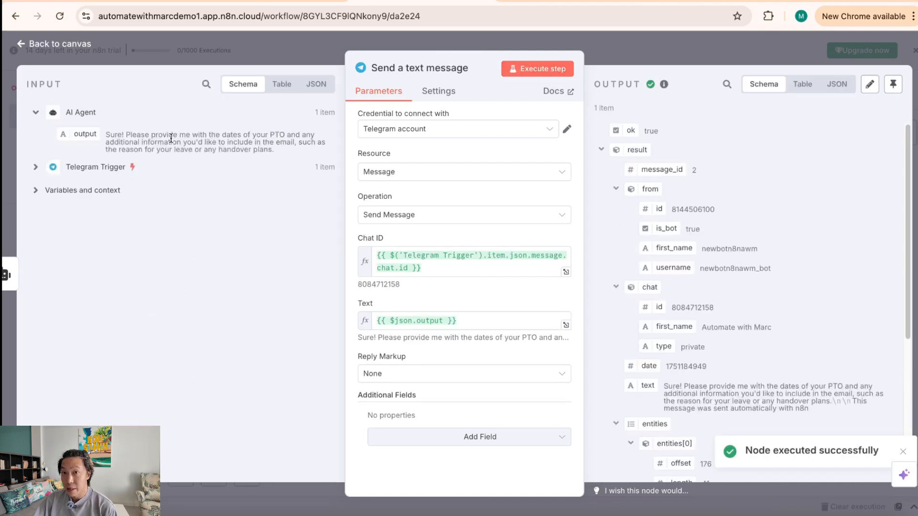
scroll(720, 375, "down", 1)
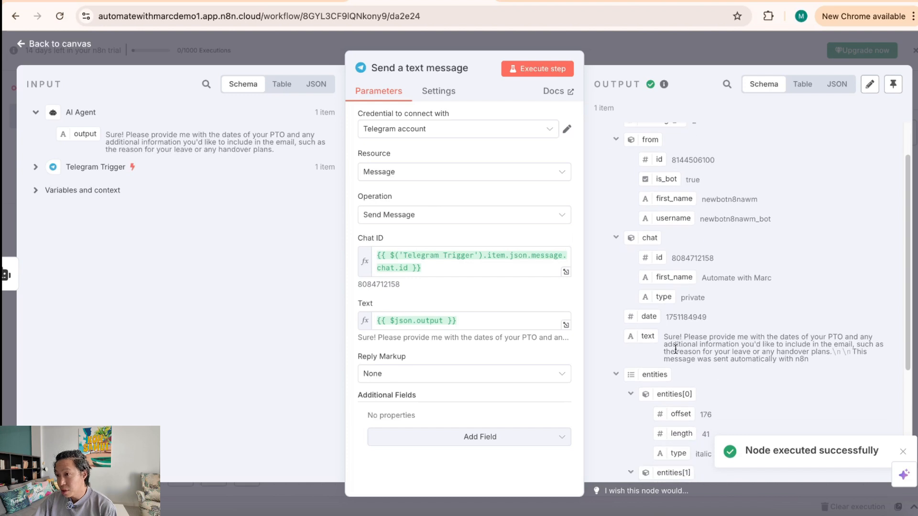
left_click_drag(664, 337, 818, 361)
double_click(790, 393)
scroll(724, 429, "down", 2)
scroll(730, 429, "up", 3)
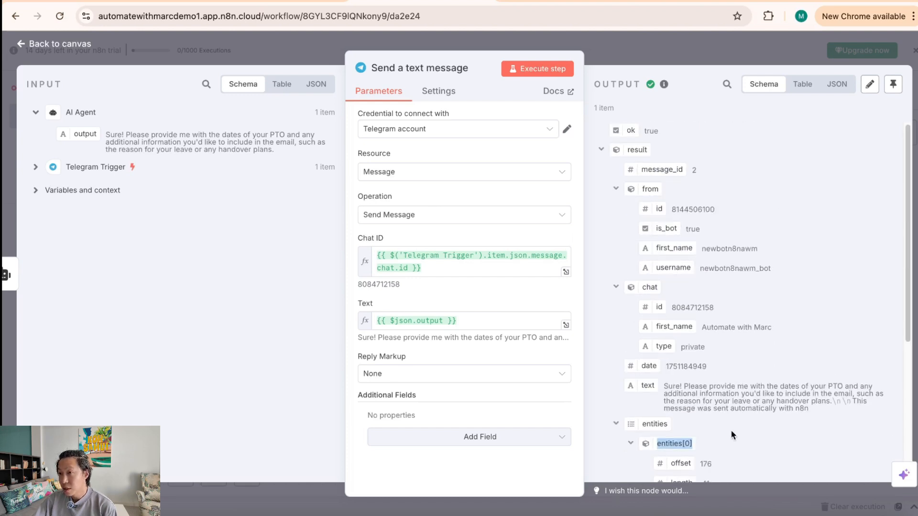
Step: Check the bot's reply in the Telegram chat, then return to the n8n canvas
left_click(594, 511)
left_click_drag(241, 426, 336, 451)
left_click(352, 446)
left_click_drag(241, 436, 255, 437)
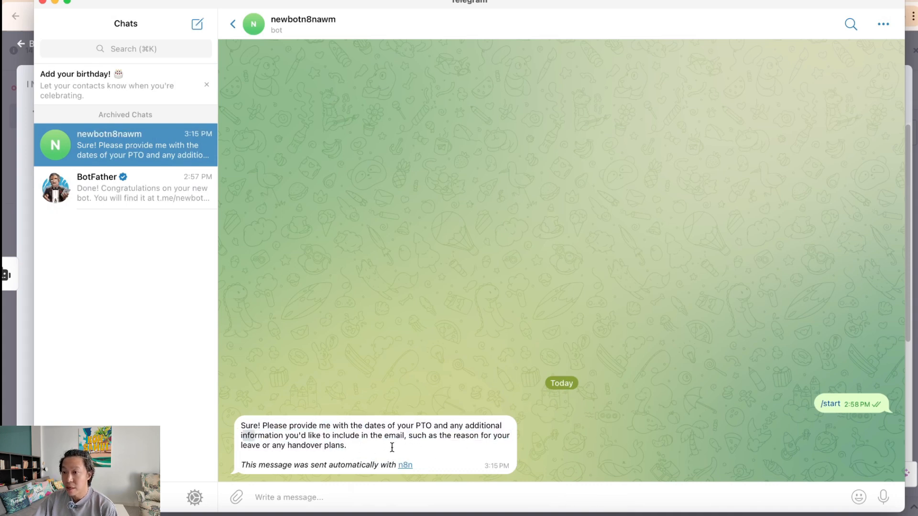
left_click(54, 3)
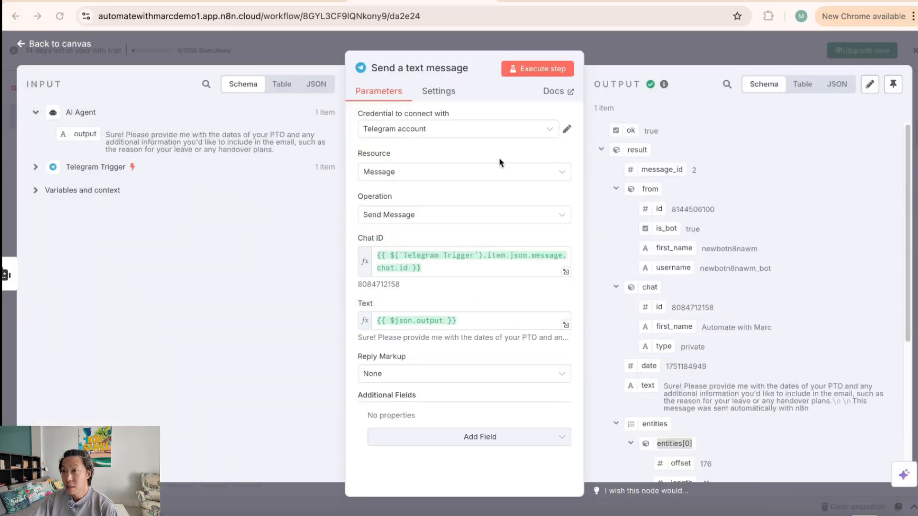
key("Escape")
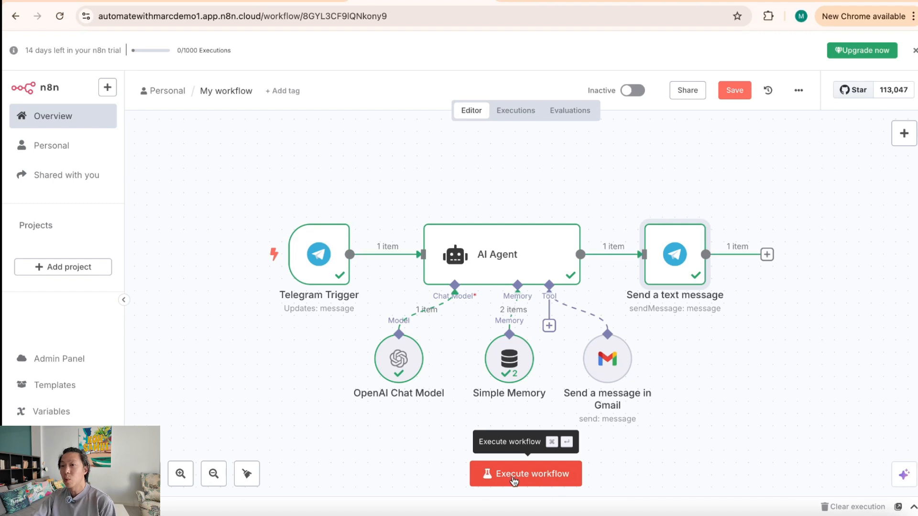
Step: Start the whole workflow so it waits for a new Telegram message
left_click(542, 478)
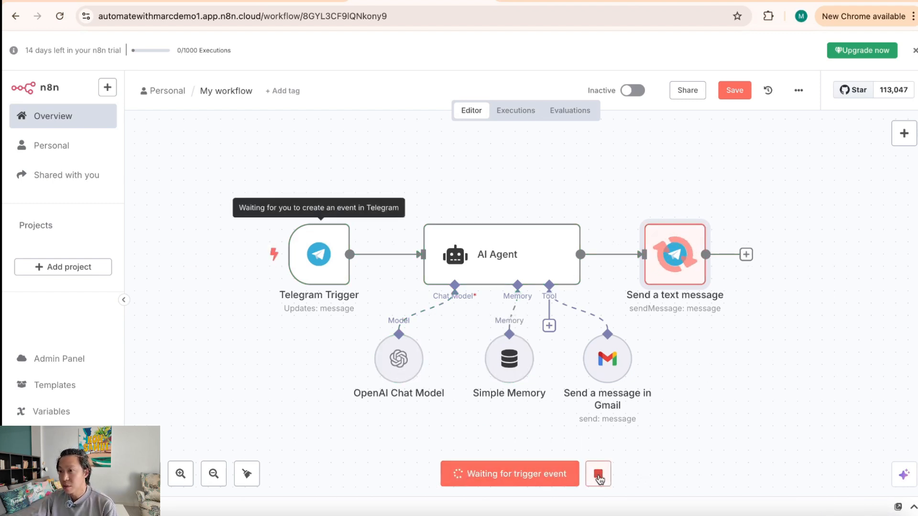
left_click(597, 473)
left_click(571, 476)
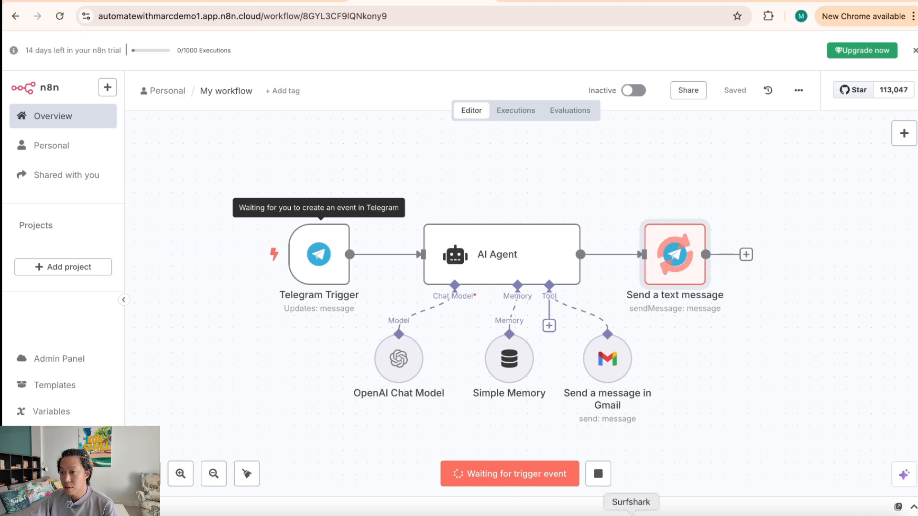
left_click(578, 510)
Step: Message the bot asking it to email the manager about PTO from 19th–25th July
left_click(494, 499)
type("Hi")
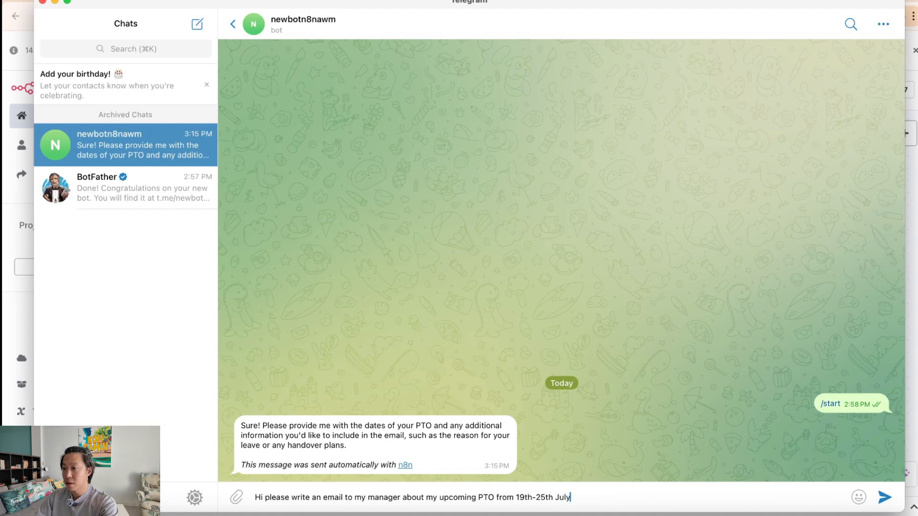
left_click(883, 497)
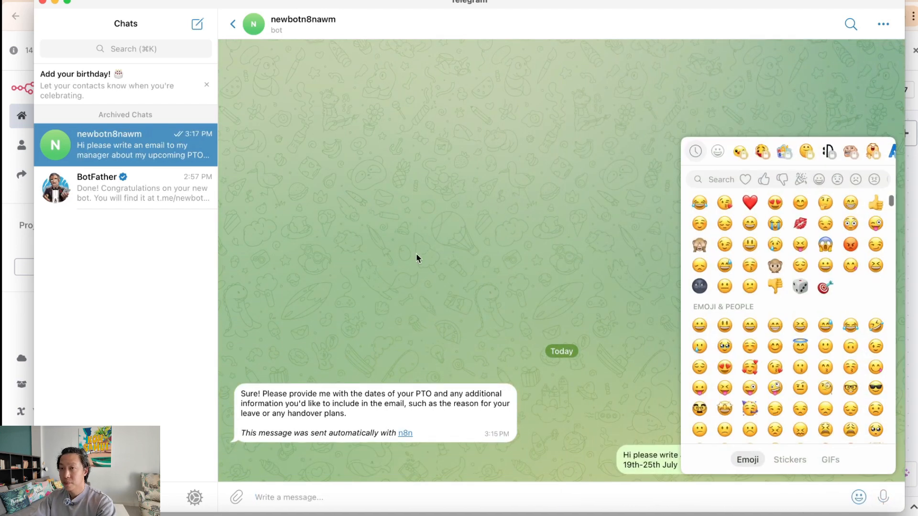
key("super+Tab")
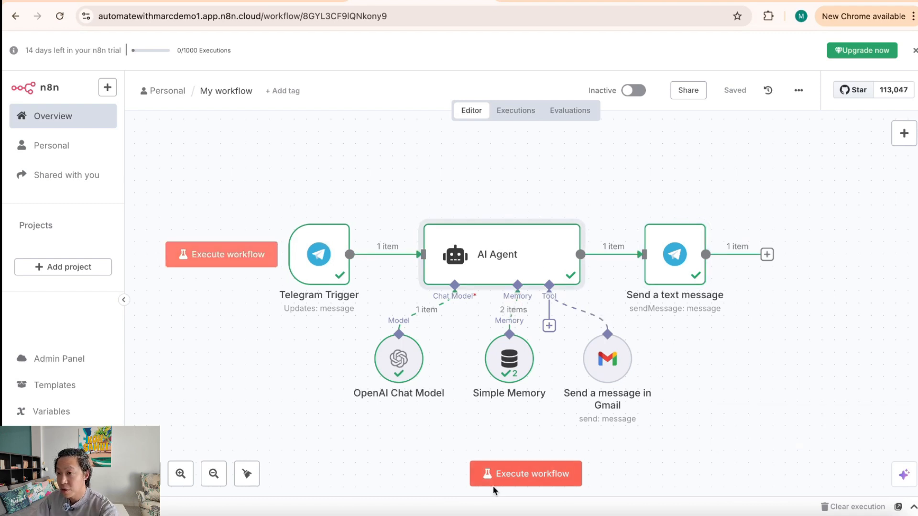
Step: Open the AI Agent node's parameters to inspect why the draft run used no tools
mouse_move(583, 320)
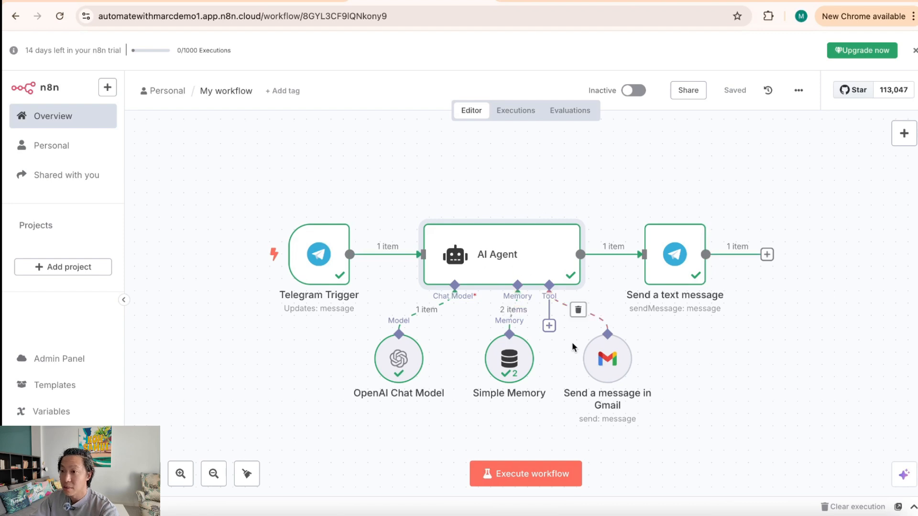
double_click(498, 271)
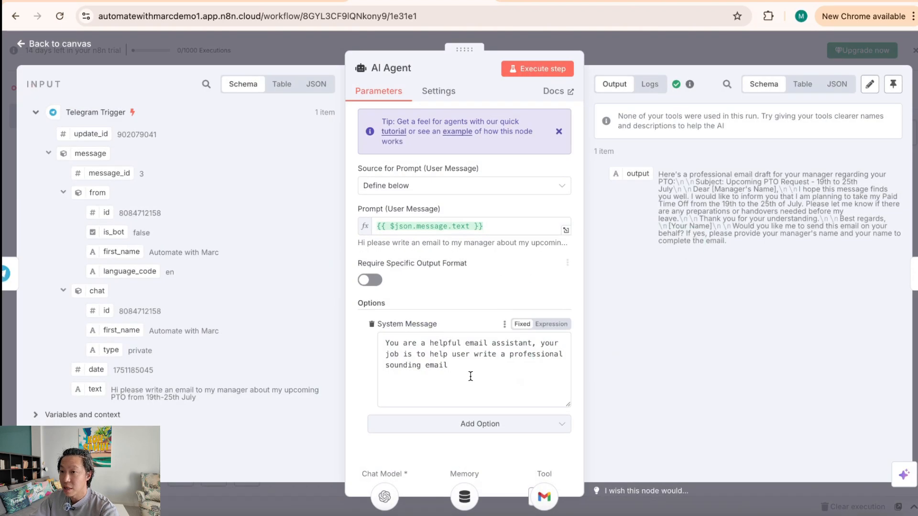
Step: Append 'Use the Gmail Tool attached to send email.' to the AI Agent's system message and close the node
type(".")
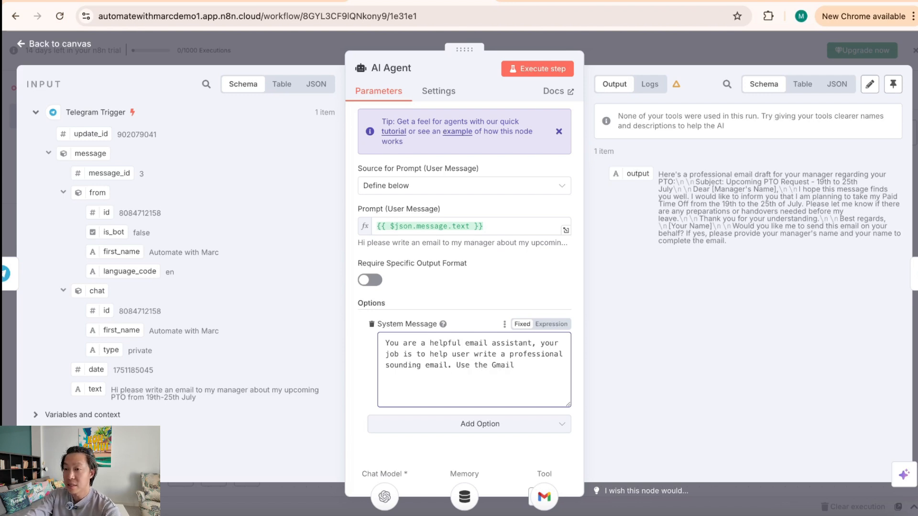
type("Use the Gmail Tool attached to send email.")
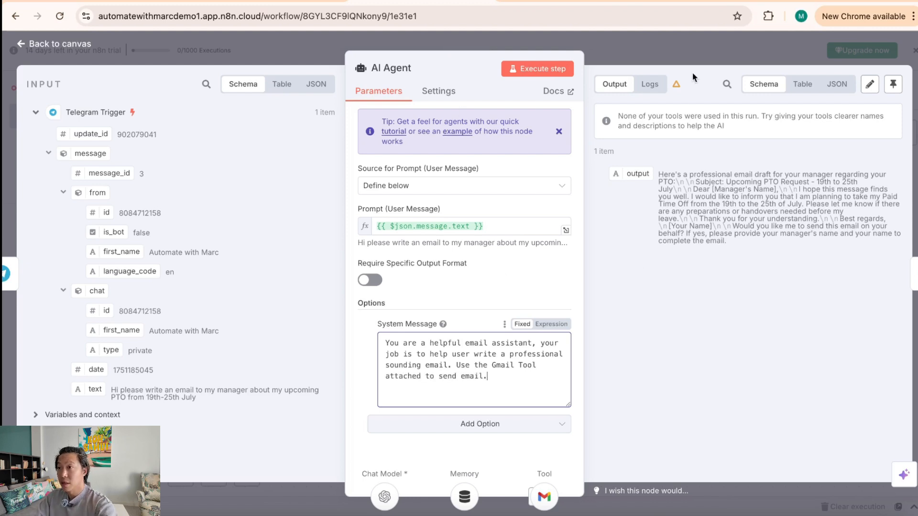
key("Escape")
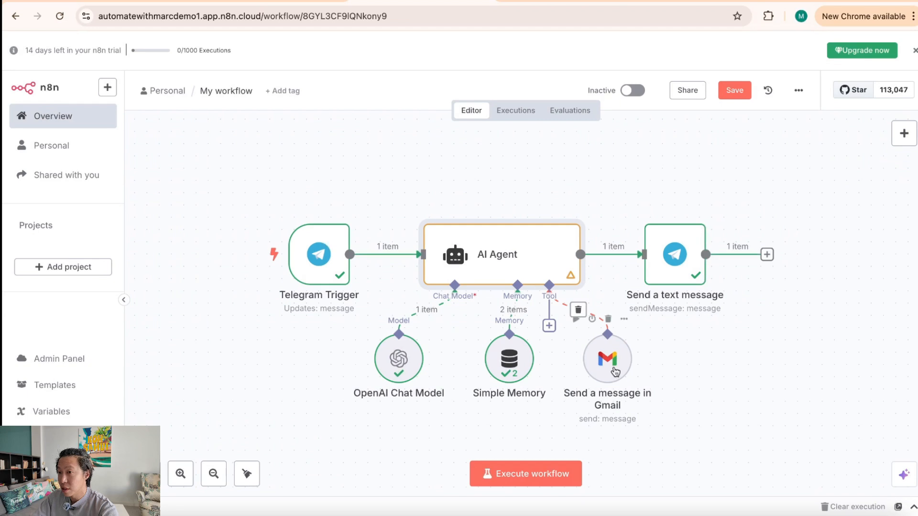
Step: Re-run the workflow and resend the earlier PTO request to the Telegram bot
left_click(535, 483)
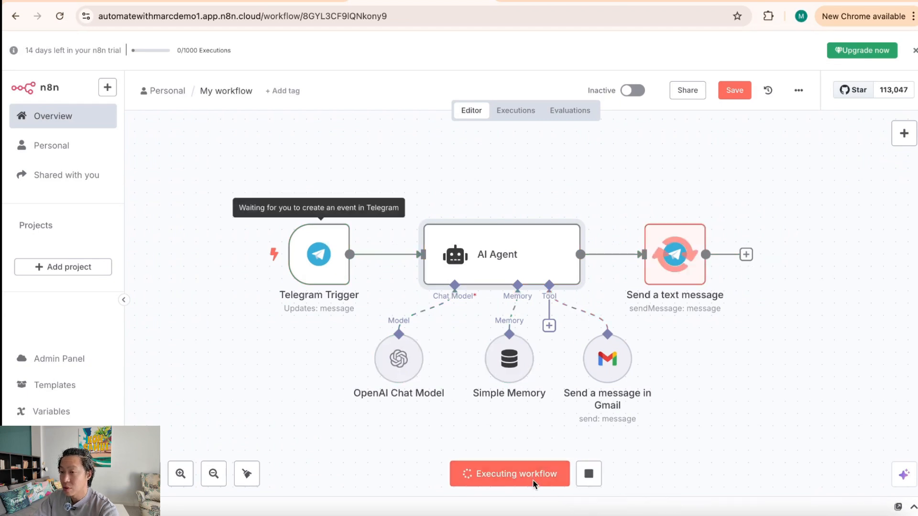
left_click(593, 511)
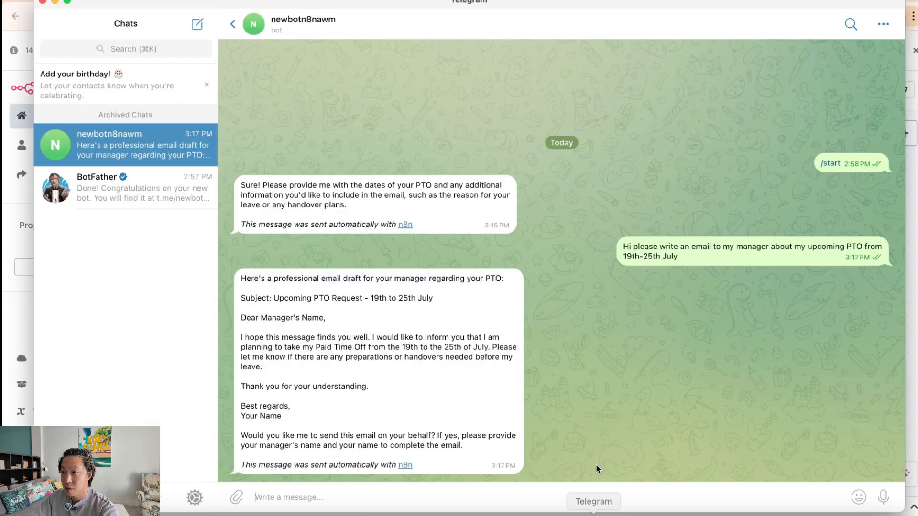
left_click_drag(624, 248, 685, 262)
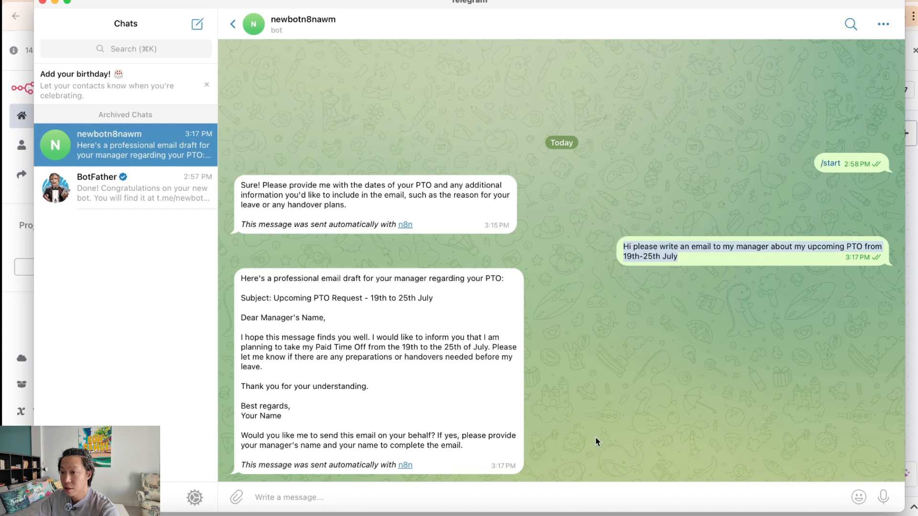
left_click(568, 498)
key("super+v")
key("Return")
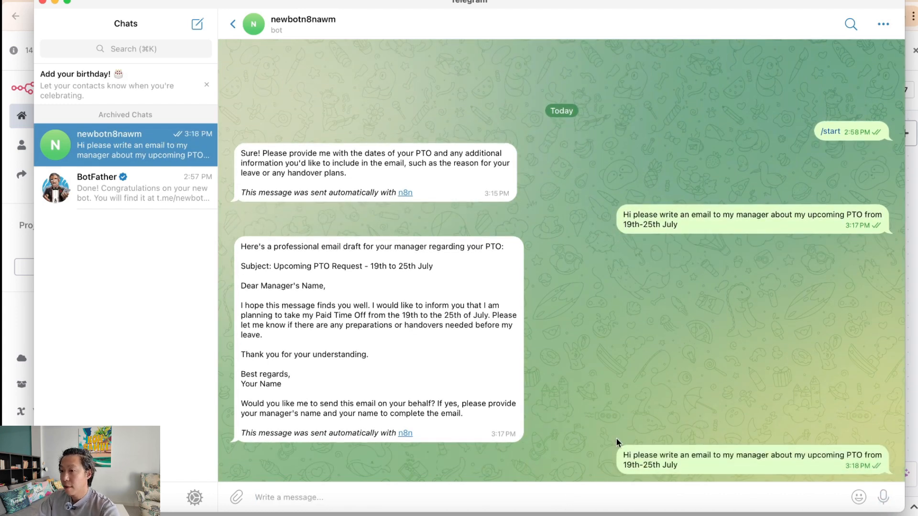
key("super+Tab")
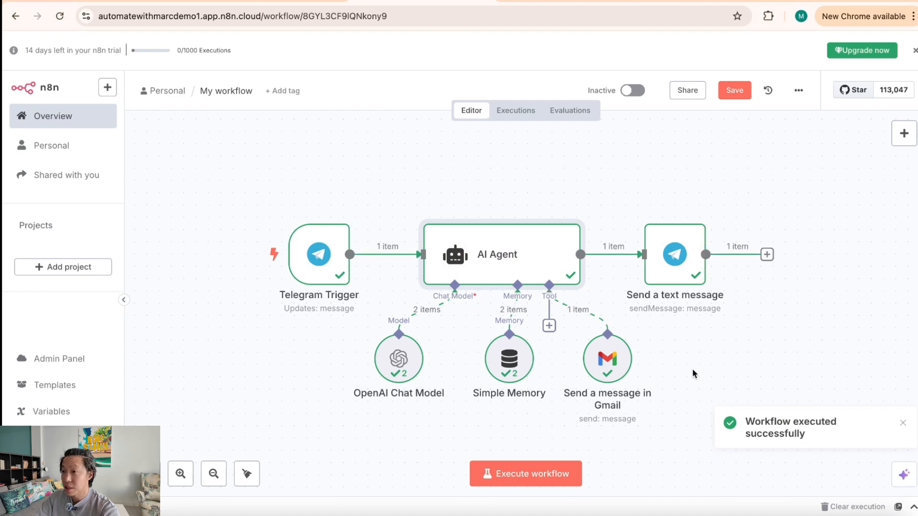
Step: Read the bot's reply confirming the 19th–25th July email was sent
left_click(593, 514)
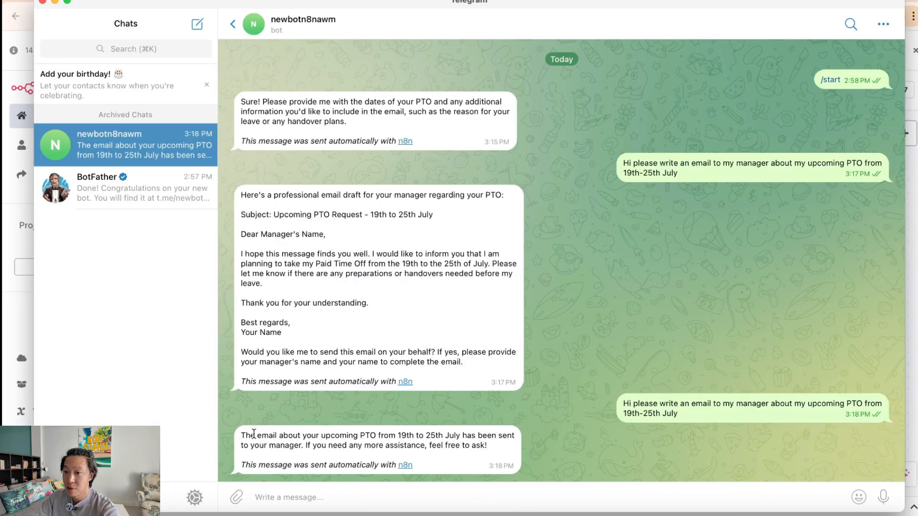
left_click_drag(254, 436, 457, 435)
left_click_drag(294, 445, 376, 445)
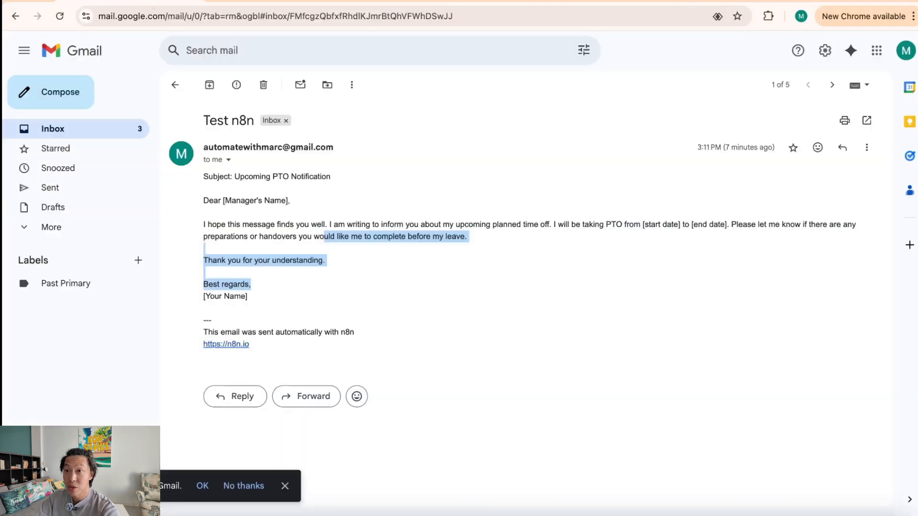
Step: Refresh the Gmail inbox and open the new Test n8n email
left_click(105, 129)
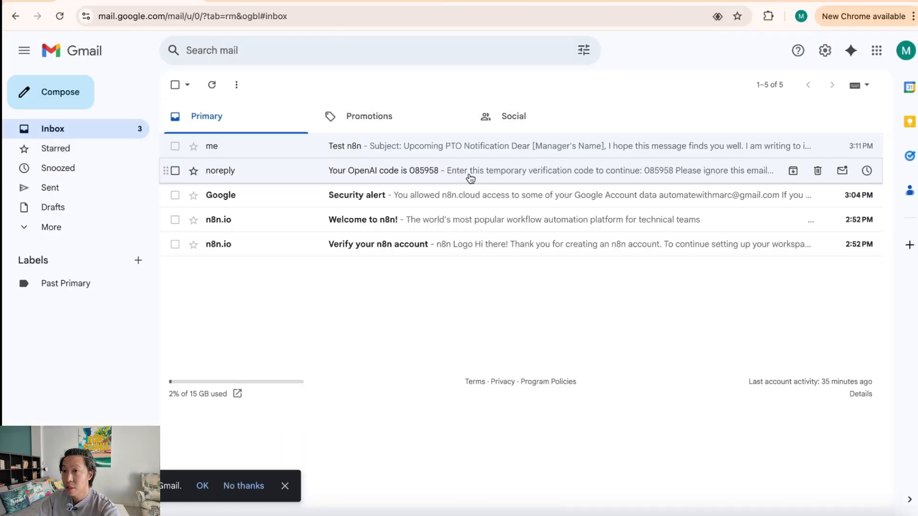
left_click(212, 84)
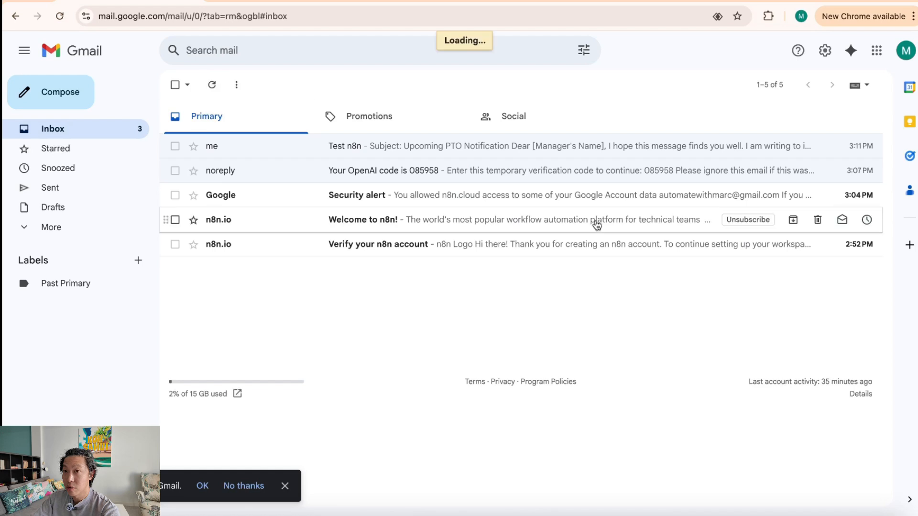
left_click(514, 151)
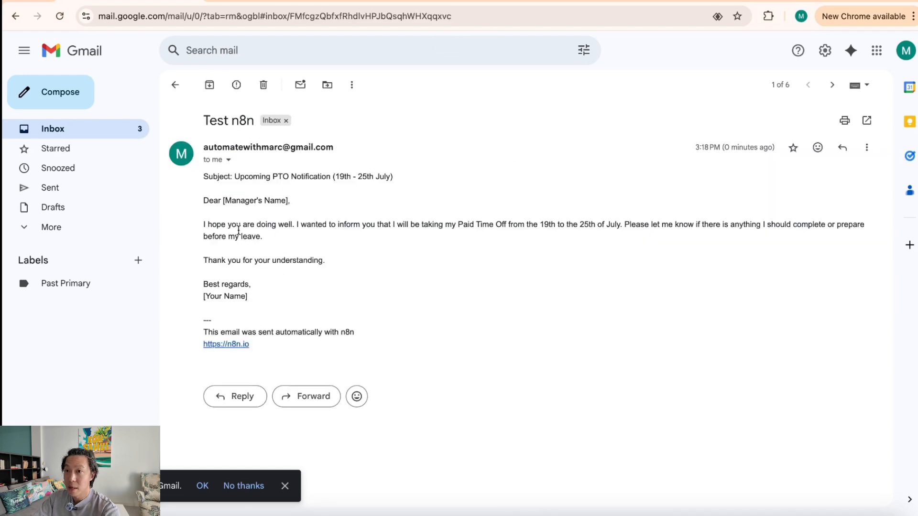
Step: Review the email's body, 'Test n8n' subject and placeholder manager name, then return to n8n
left_click_drag(221, 226, 429, 234)
left_click(509, 283)
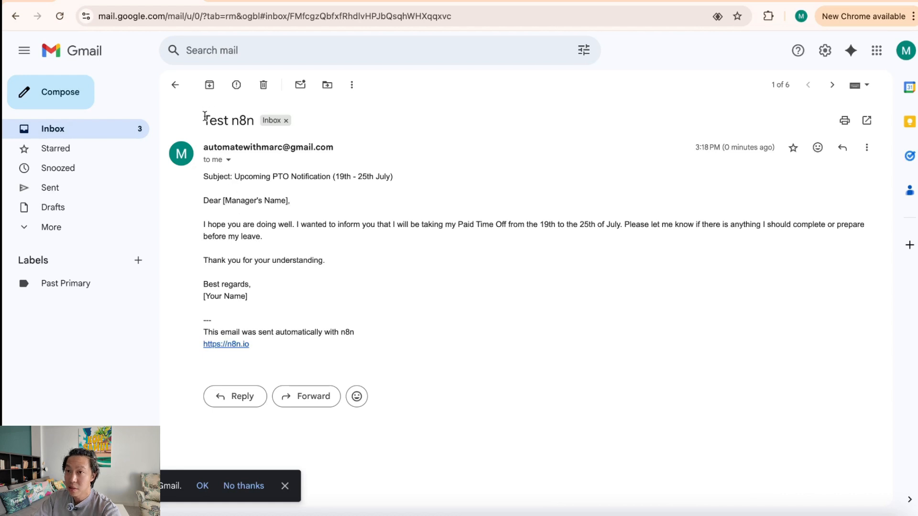
left_click_drag(205, 116, 252, 121)
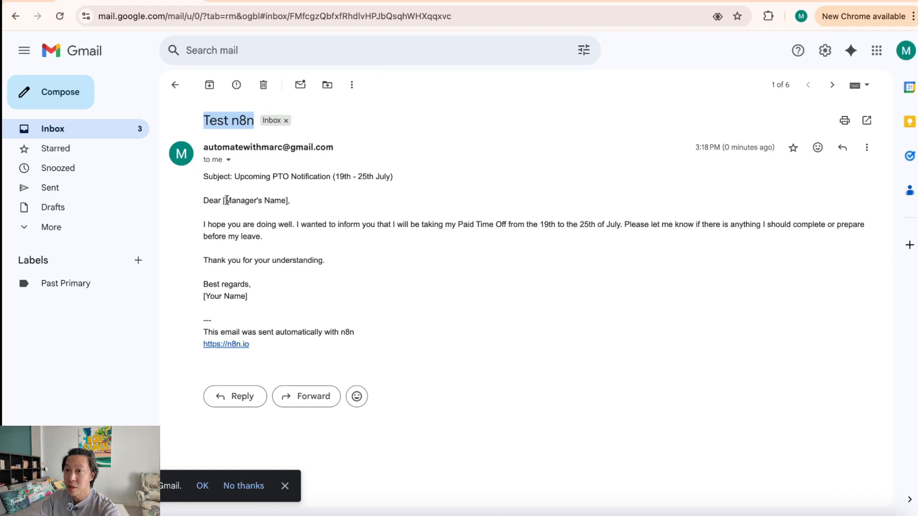
left_click_drag(226, 199, 282, 201)
left_click(404, 1)
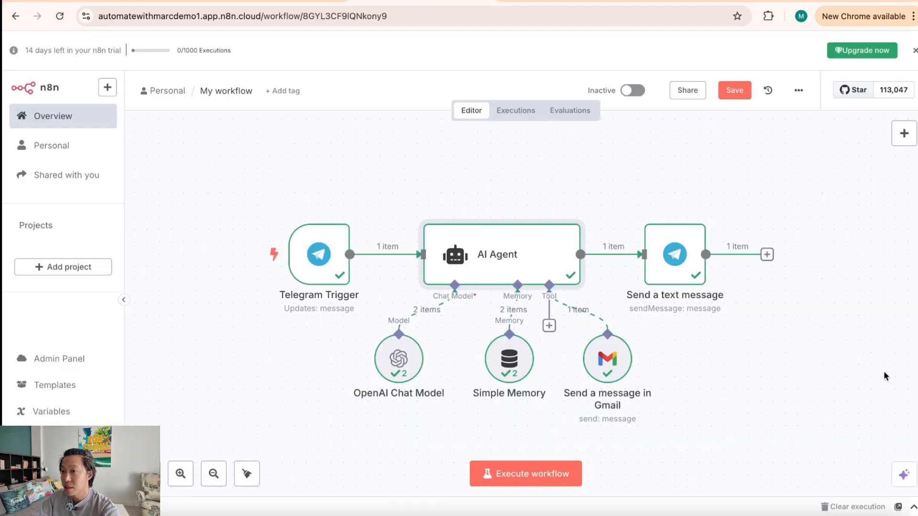
Step: In the Gmail tool node, let the AI model define the Subject instead of 'Test n8n'
double_click(606, 363)
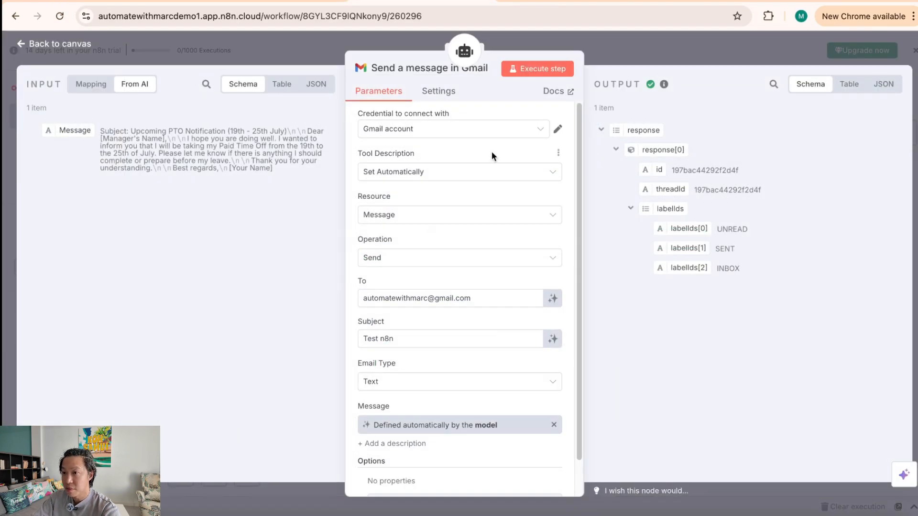
scroll(457, 449, "down", 1)
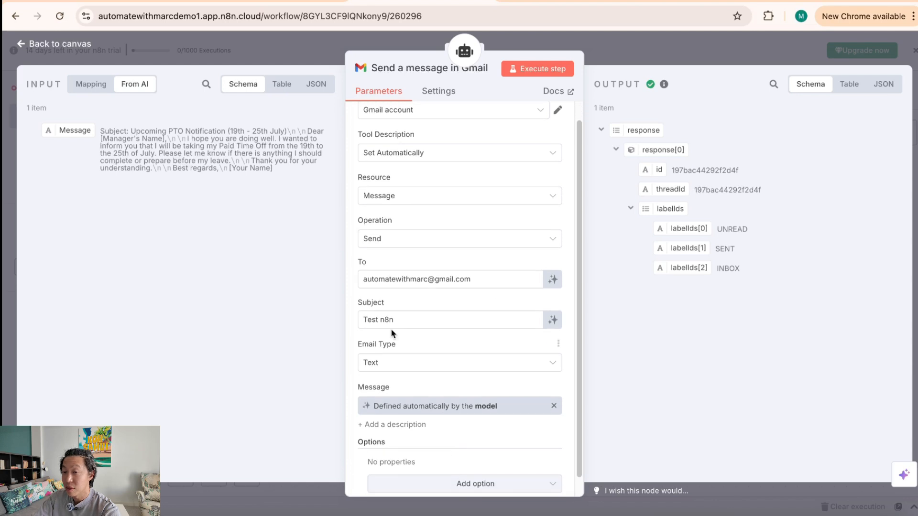
left_click(432, 321)
left_click_drag(419, 321, 350, 322)
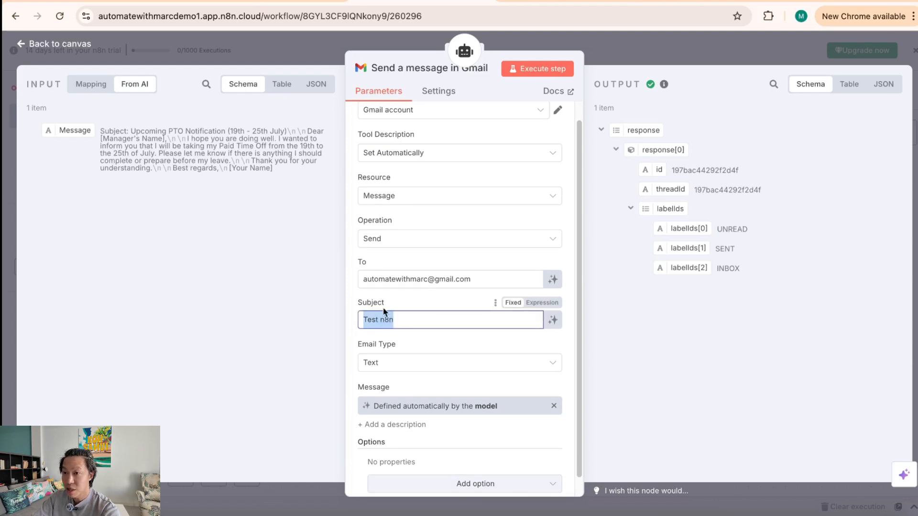
left_click(413, 321)
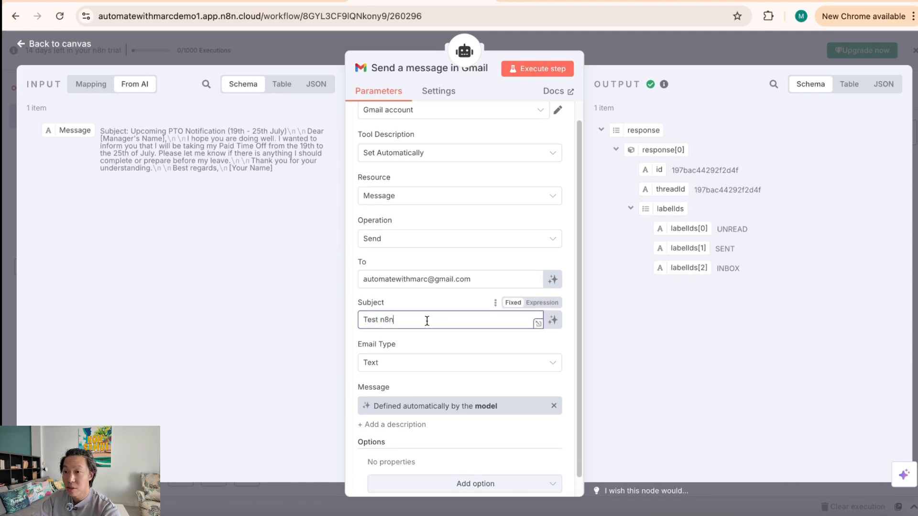
left_click(552, 320)
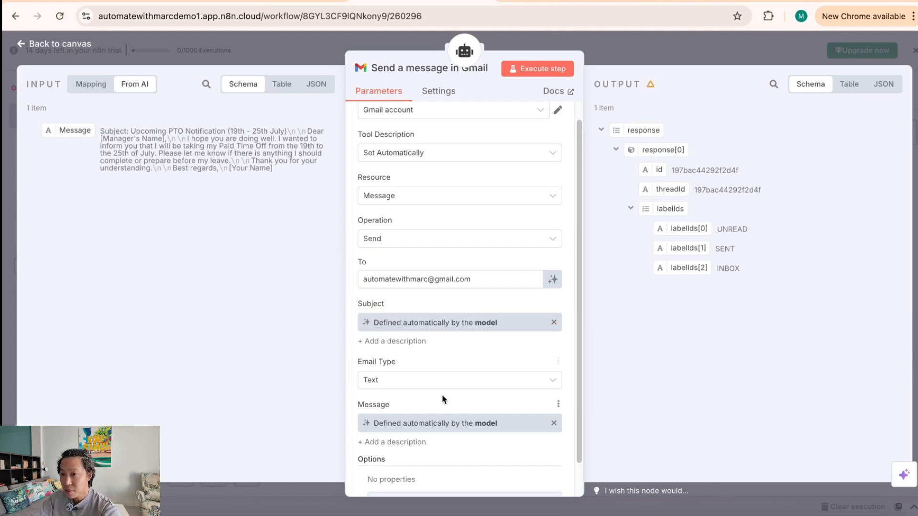
Step: Let the AI model define the To recipient address too, then return to the canvas
scroll(455, 401, "down", 1)
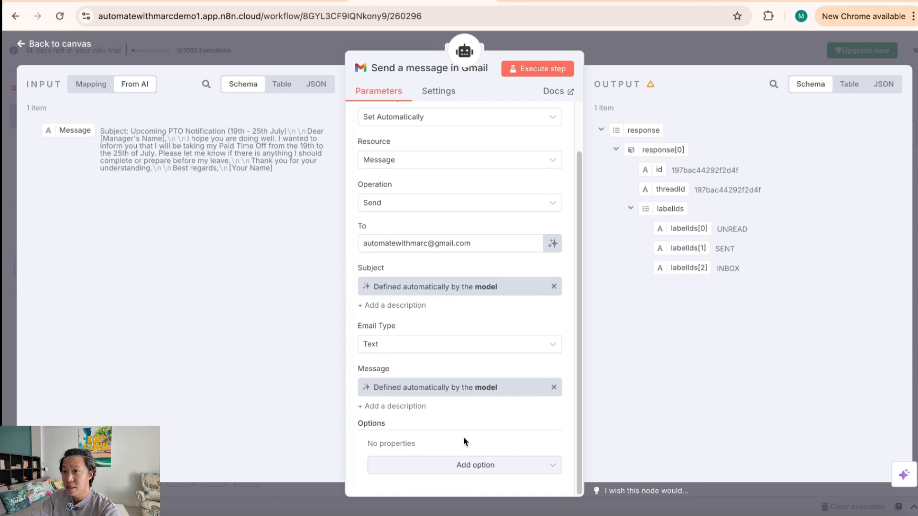
left_click(483, 243)
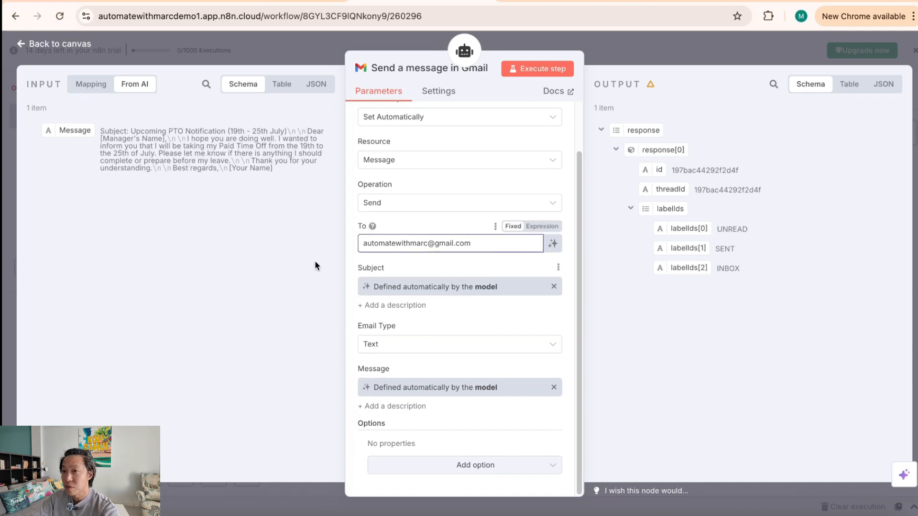
left_click(492, 246)
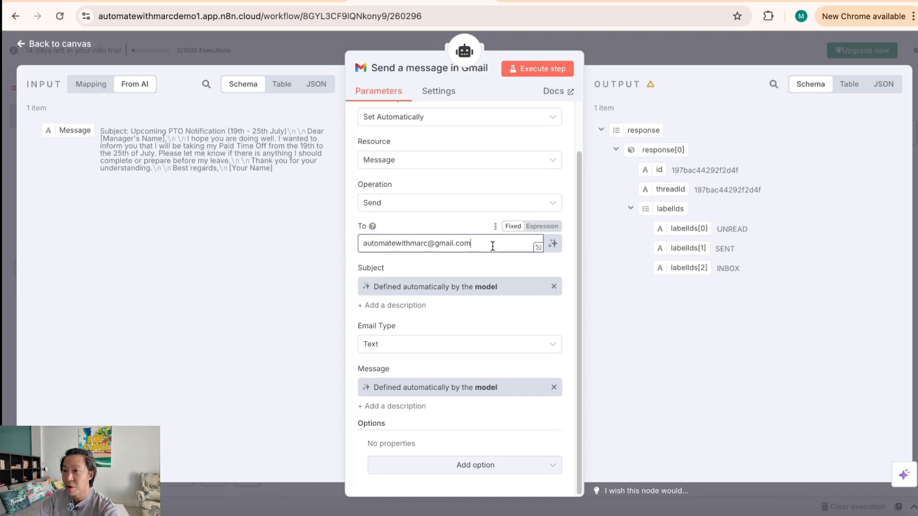
left_click(553, 243)
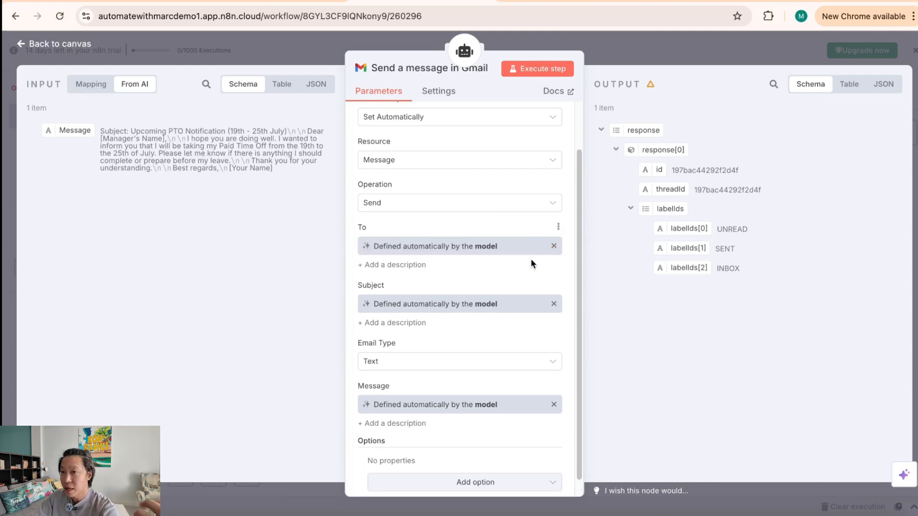
scroll(445, 431, "up", 2)
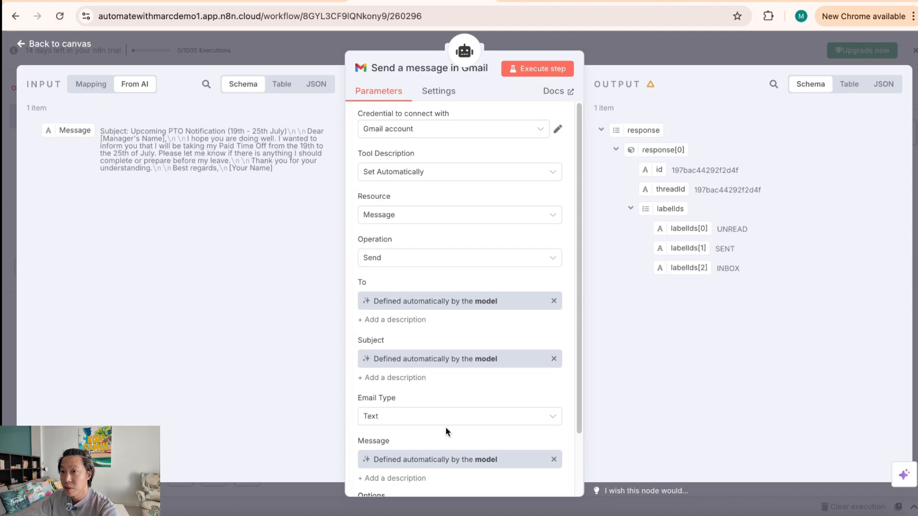
left_click(626, 53)
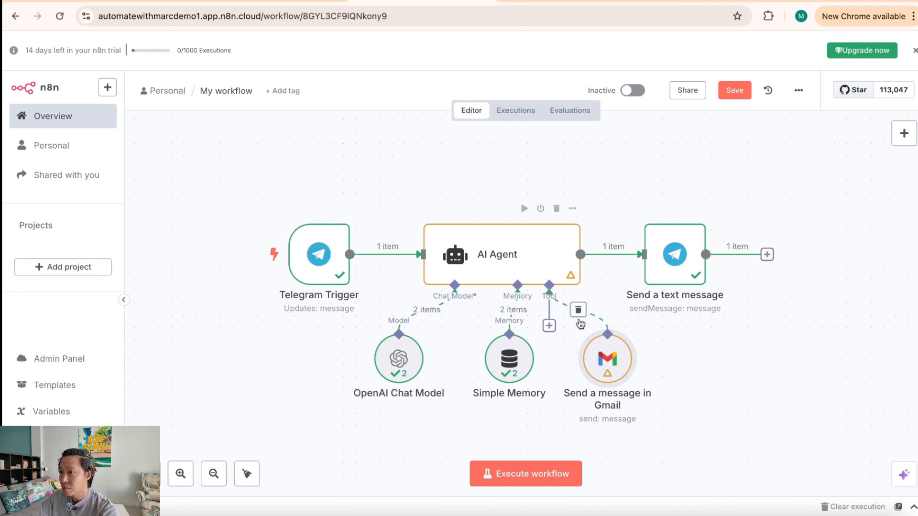
Step: Delete the Gmail tool and its link, detaching Send a text message and moving it right
left_click(582, 311)
left_click(622, 254)
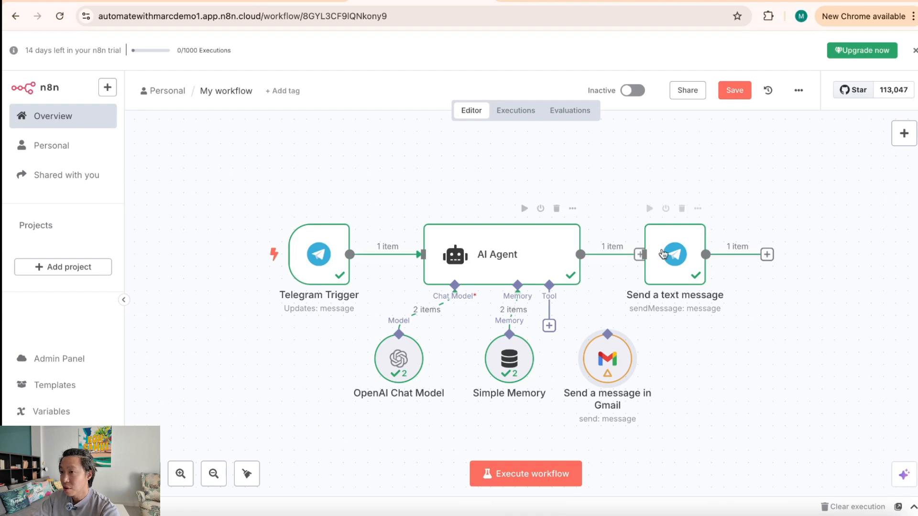
left_click_drag(659, 251, 768, 250)
mouse_move(618, 357)
left_mouse_down()
mouse_move(707, 253)
mouse_move(618, 355)
left_mouse_up()
left_click(608, 306)
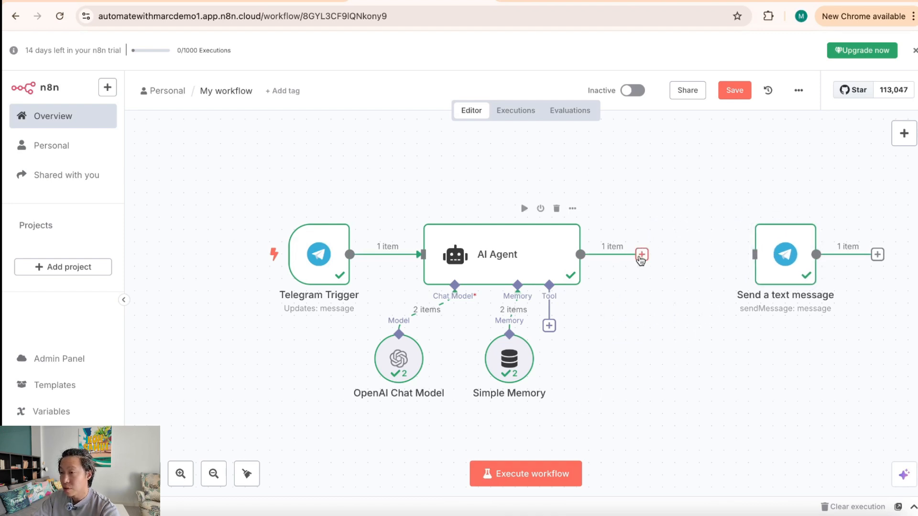
Step: Add a Gmail 'Send a message' step directly after the AI Agent
left_click(641, 254)
type("gmail")
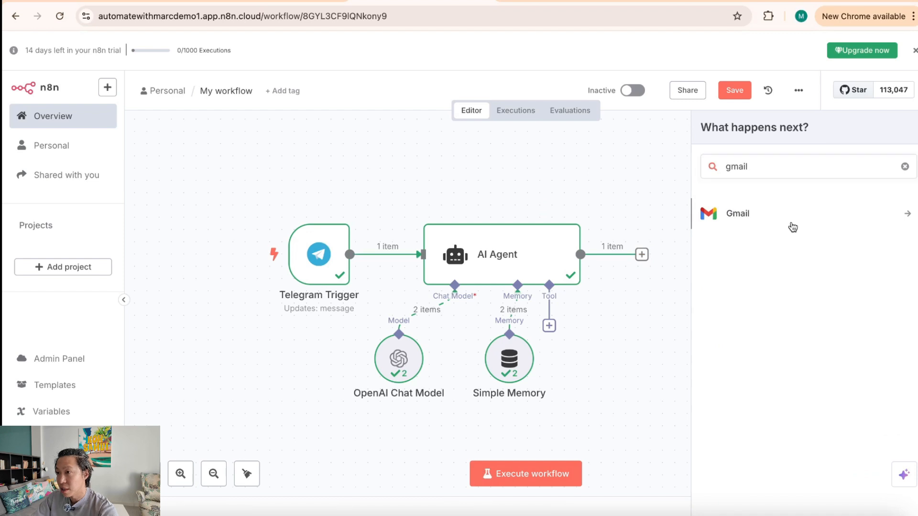
left_click(793, 226)
type("se")
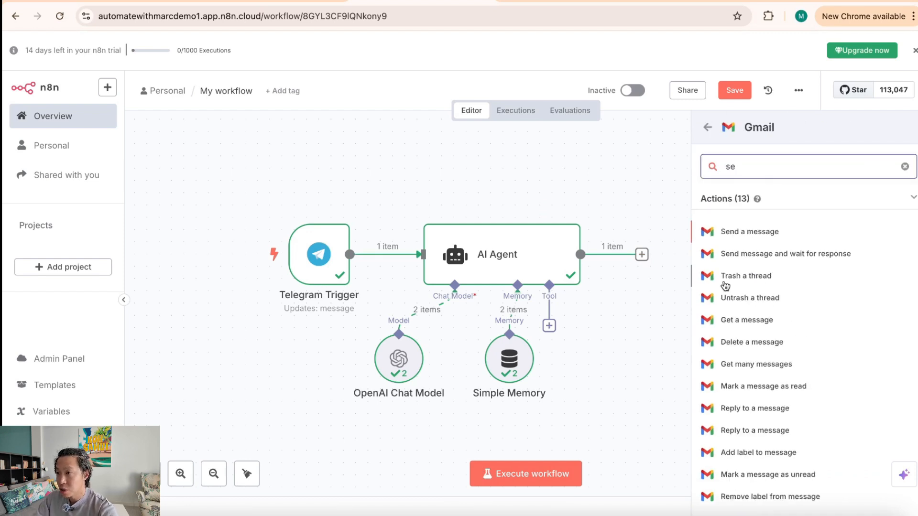
left_click(750, 232)
left_click(443, 255)
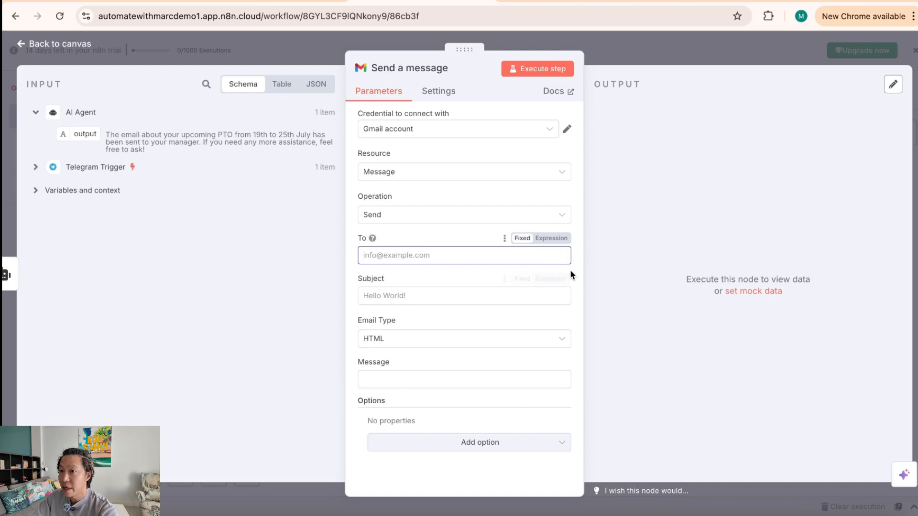
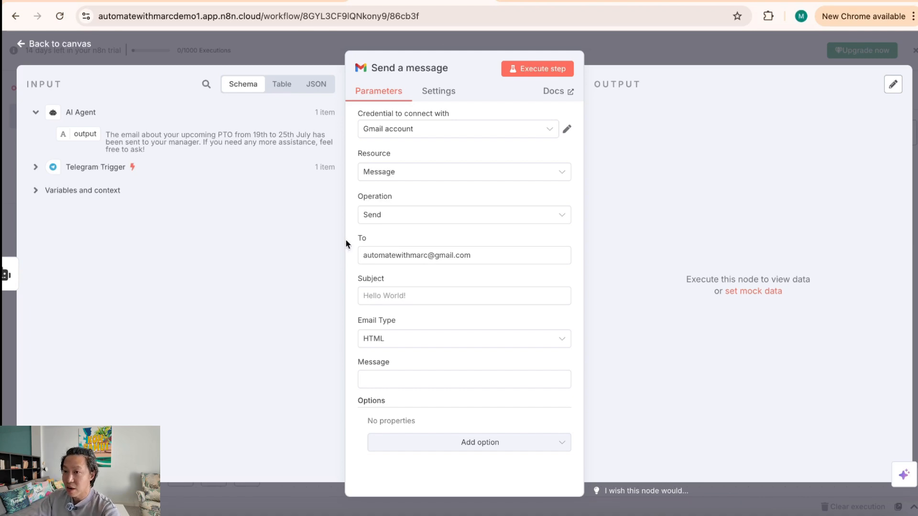
Step: Enter your own e-mail address as recipient and 'Test n8n' as the subject
left_click(453, 301)
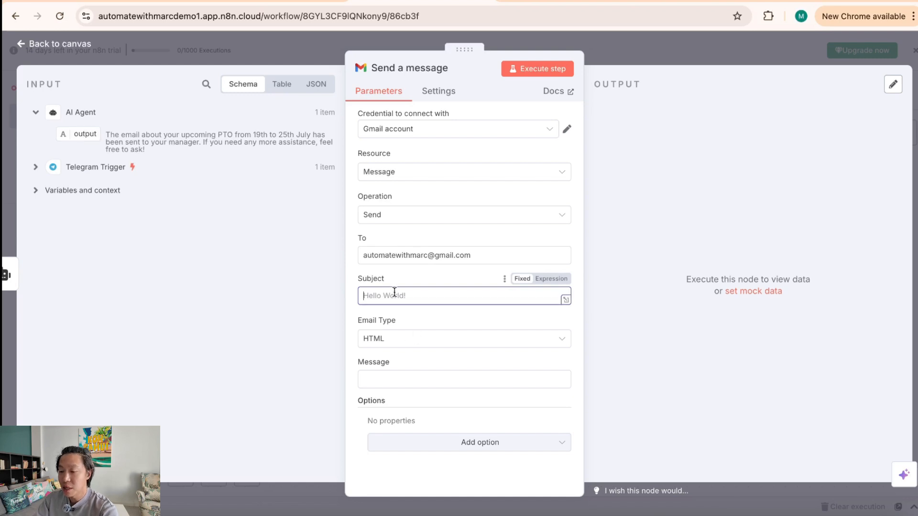
type("Test n8n")
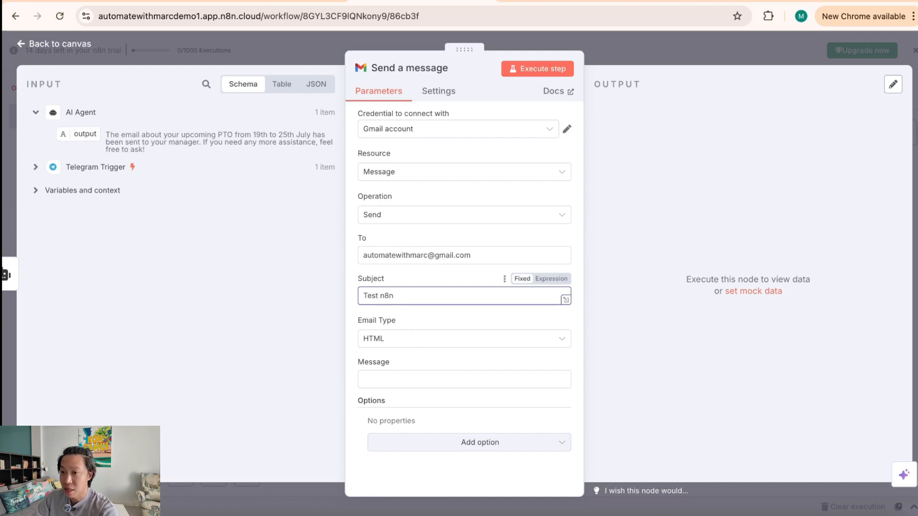
left_click(428, 359)
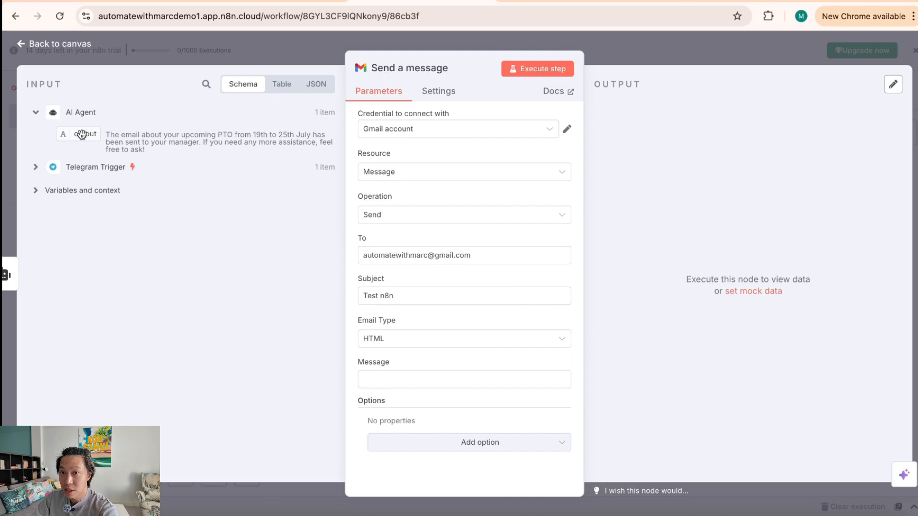
Step: Map the AI Agent output into Message, then align the Send a message node on the canvas
left_click(34, 168)
left_click_drag(81, 133, 409, 378)
left_click(681, 61)
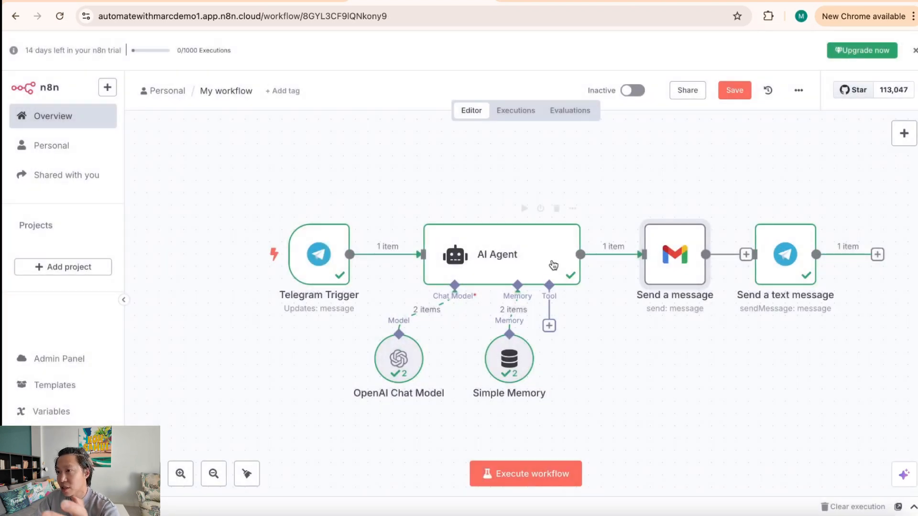
left_click_drag(669, 277, 656, 277)
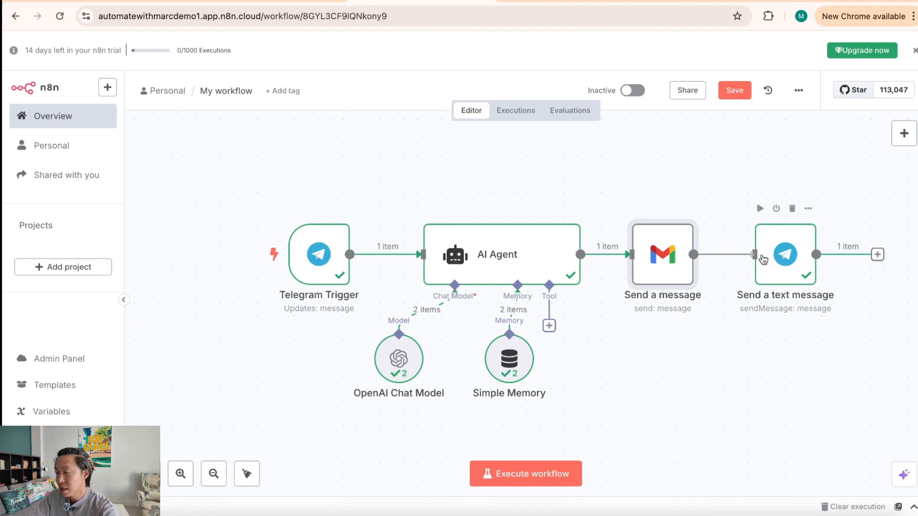